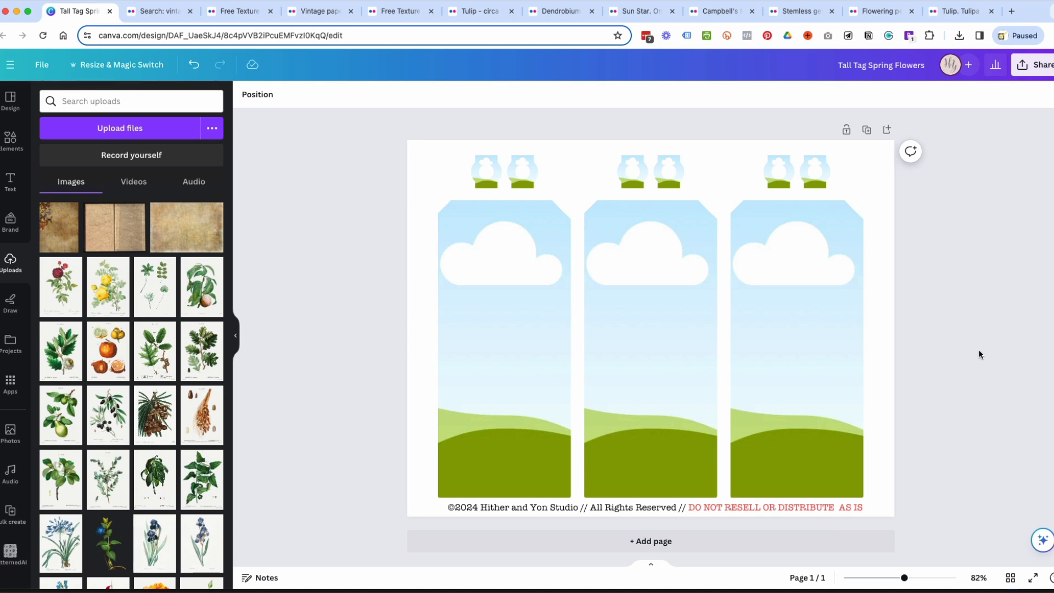
Switch to Flickr, return to its home page and search photos for "vintage flower plates".
{"action": "left_click", "coordinate": [151, 13]}
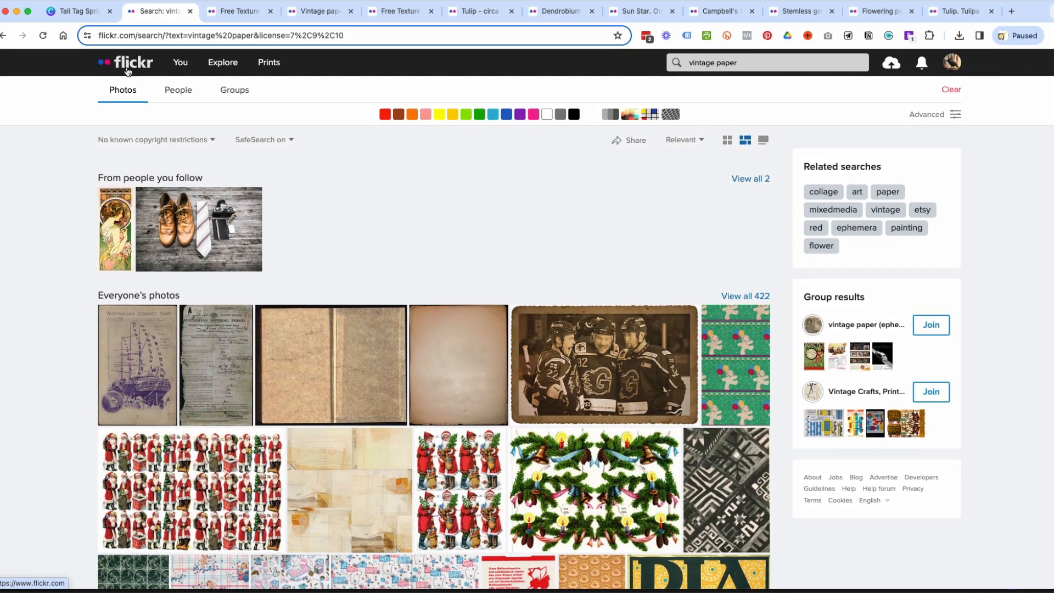
{"action": "left_click", "coordinate": [127, 70]}
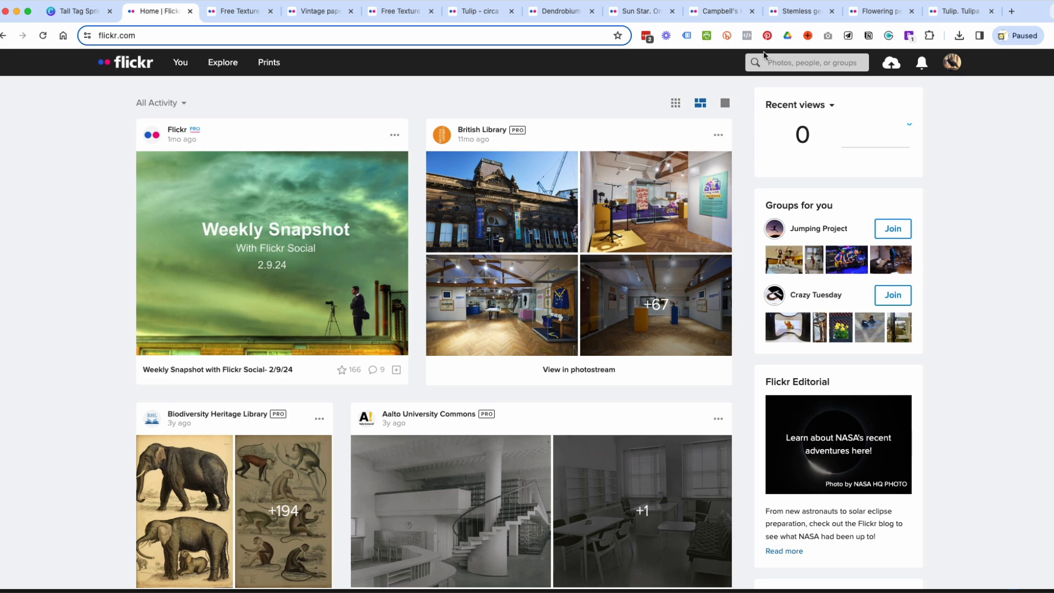
{"action": "left_click", "coordinate": [812, 67]}
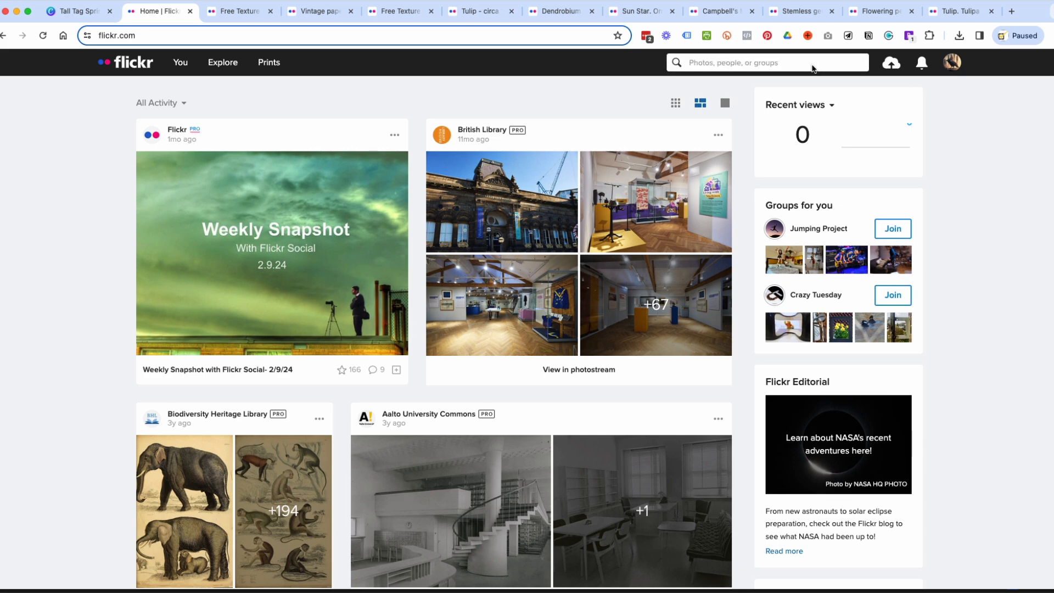
{"action": "type", "text": "vintage fl"}
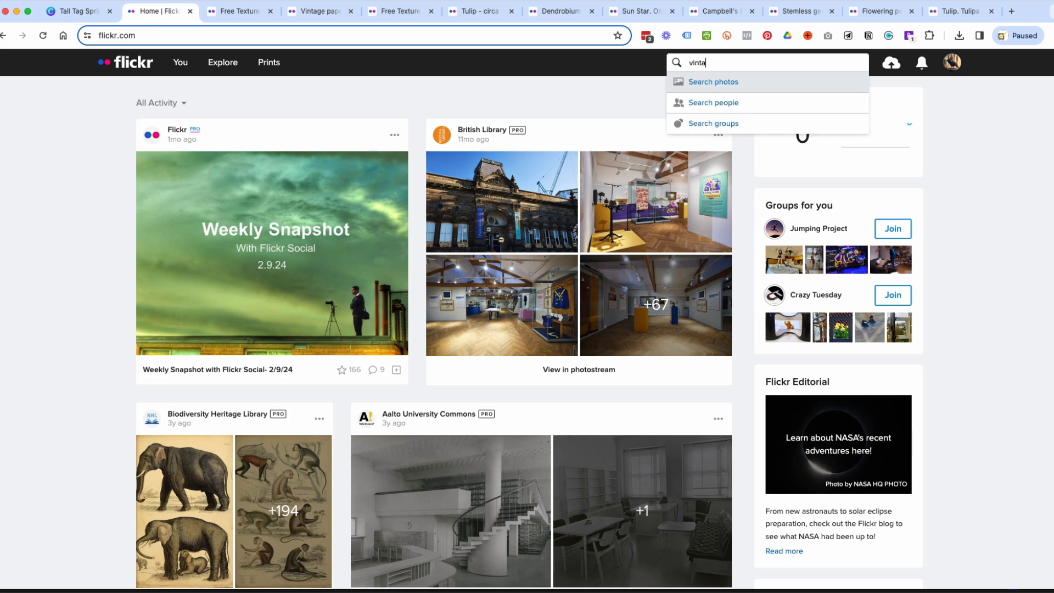
{"action": "type", "text": "ower plates"}
{"action": "key", "text": "Return"}
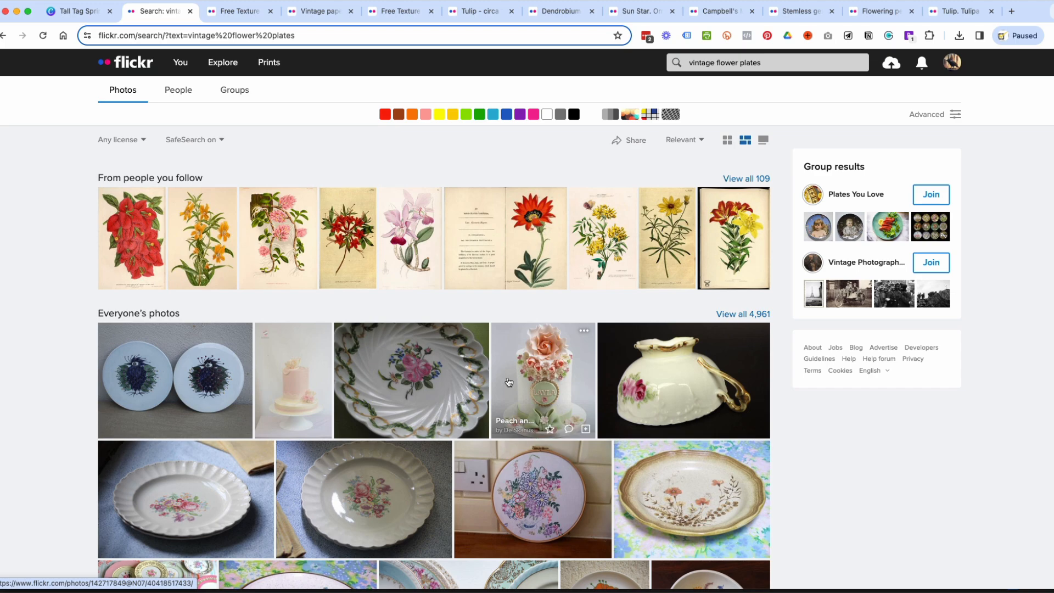
Filter the photo results by license to "No known copyright restrictions".
{"action": "scroll", "coordinate": [551, 344], "scroll_direction": "down", "scroll_amount": 8}
{"action": "scroll", "coordinate": [574, 434], "scroll_direction": "up", "scroll_amount": 8}
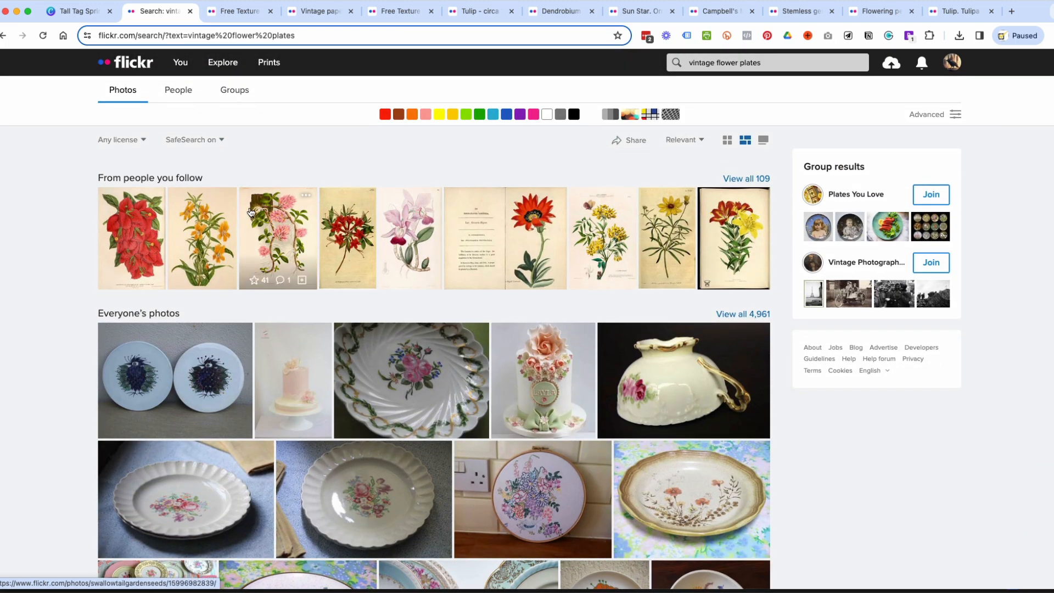
{"action": "left_click", "coordinate": [127, 142]}
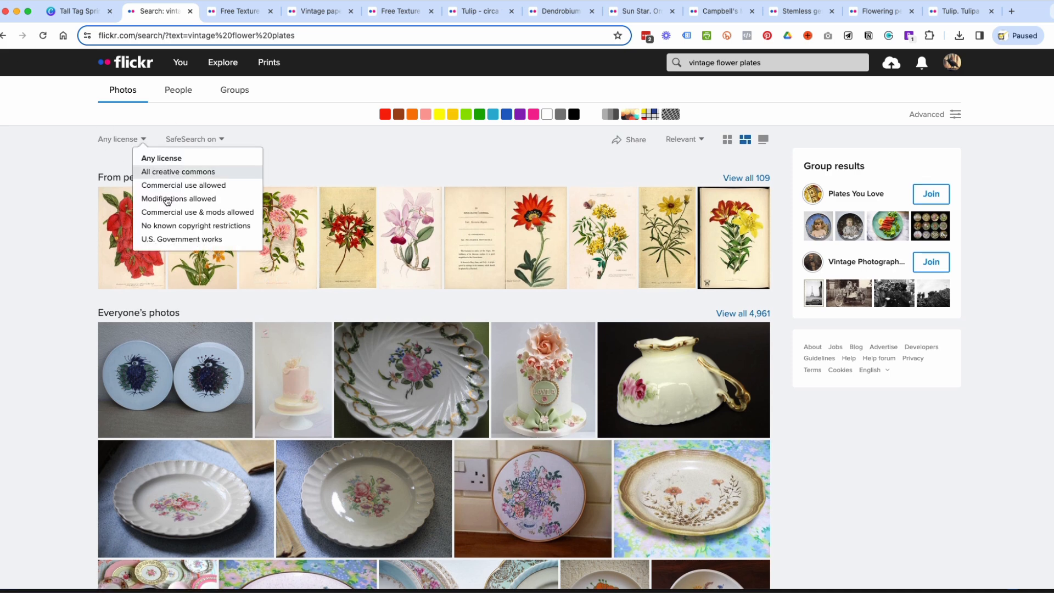
{"action": "left_click", "coordinate": [230, 231]}
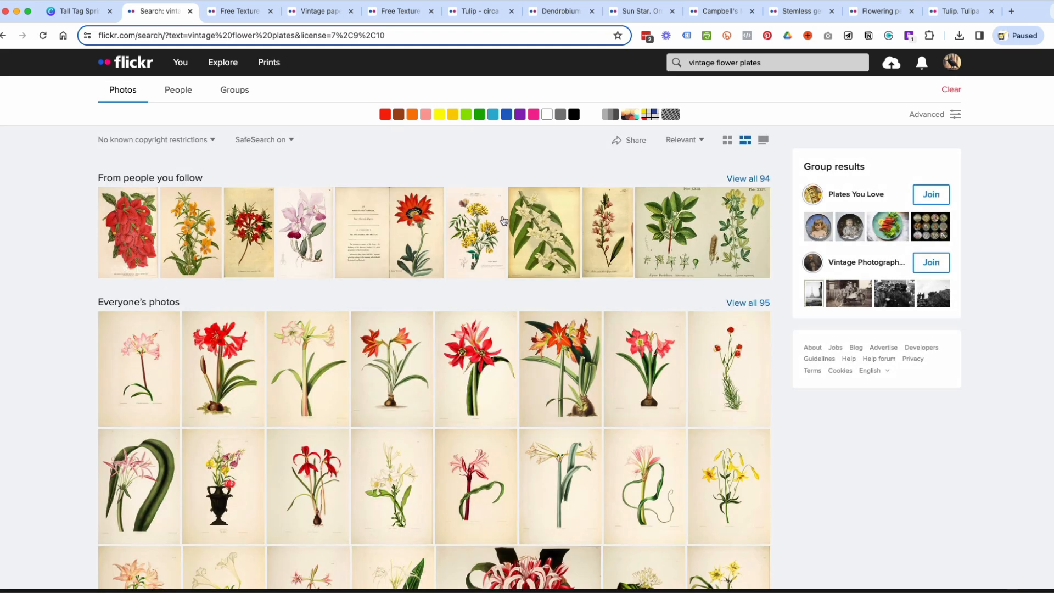
Browse the filtered flower plates and open the pink amaryllis with bulb and the orange-red amaryllis in separate browser tabs.
{"action": "scroll", "coordinate": [653, 223], "scroll_direction": "down", "scroll_amount": 8}
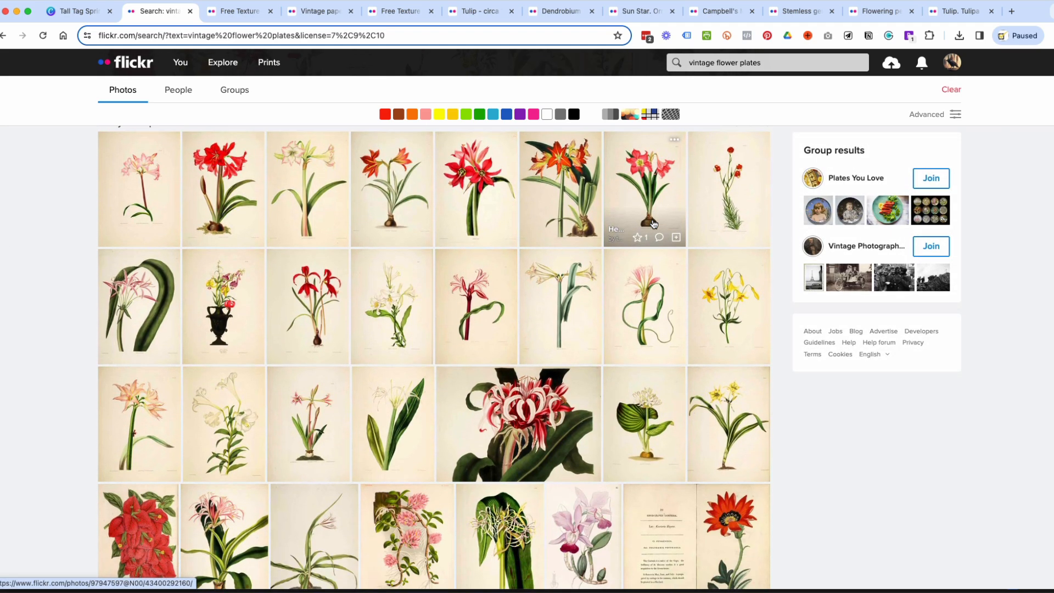
{"action": "scroll", "coordinate": [561, 334], "scroll_direction": "down", "scroll_amount": 12}
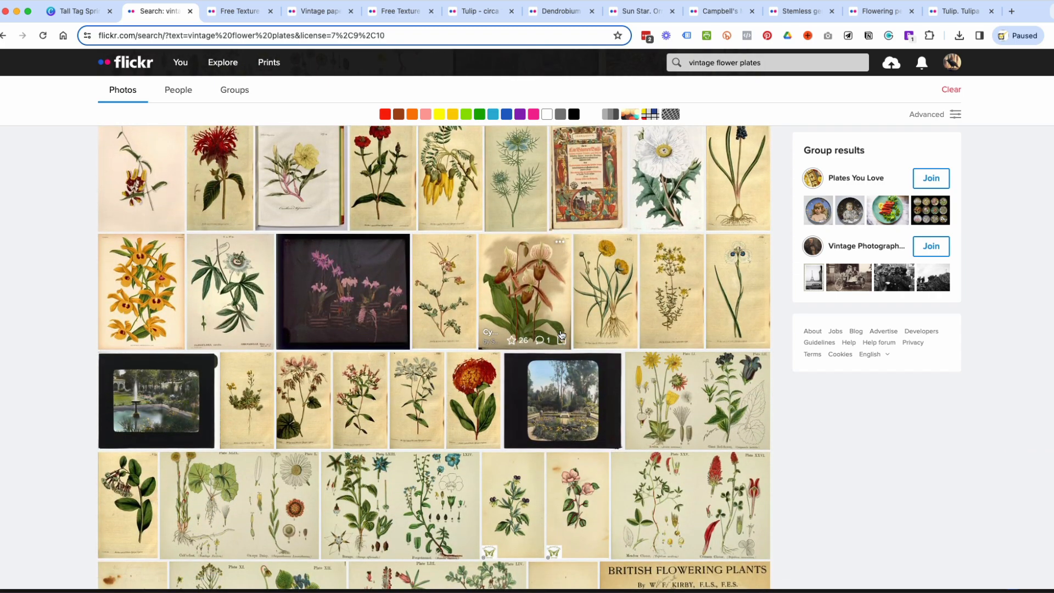
{"action": "scroll", "coordinate": [561, 334], "scroll_direction": "up", "scroll_amount": 15}
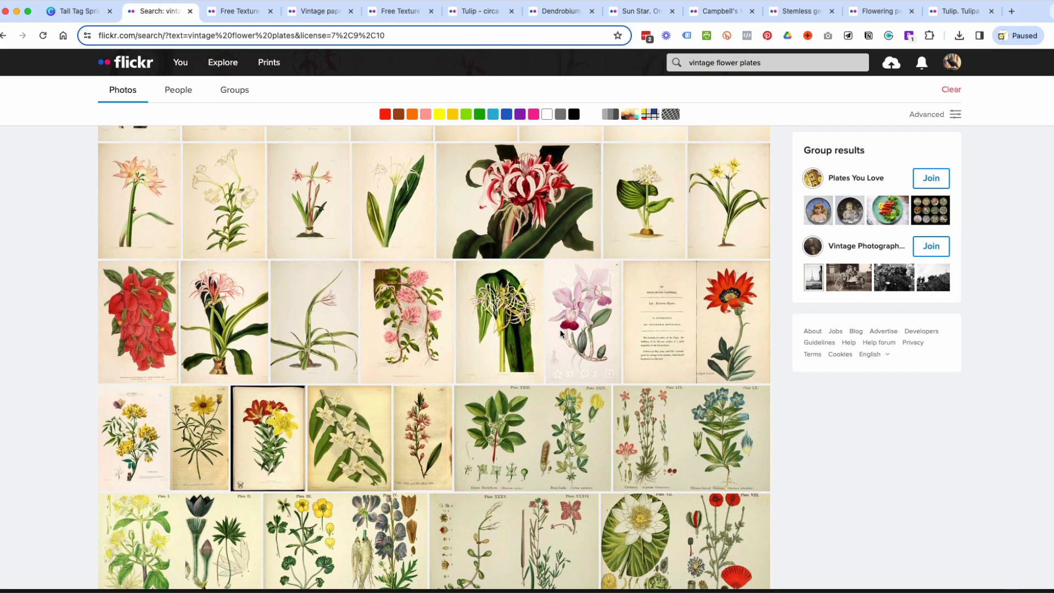
{"action": "scroll", "coordinate": [560, 329], "scroll_direction": "up", "scroll_amount": 8}
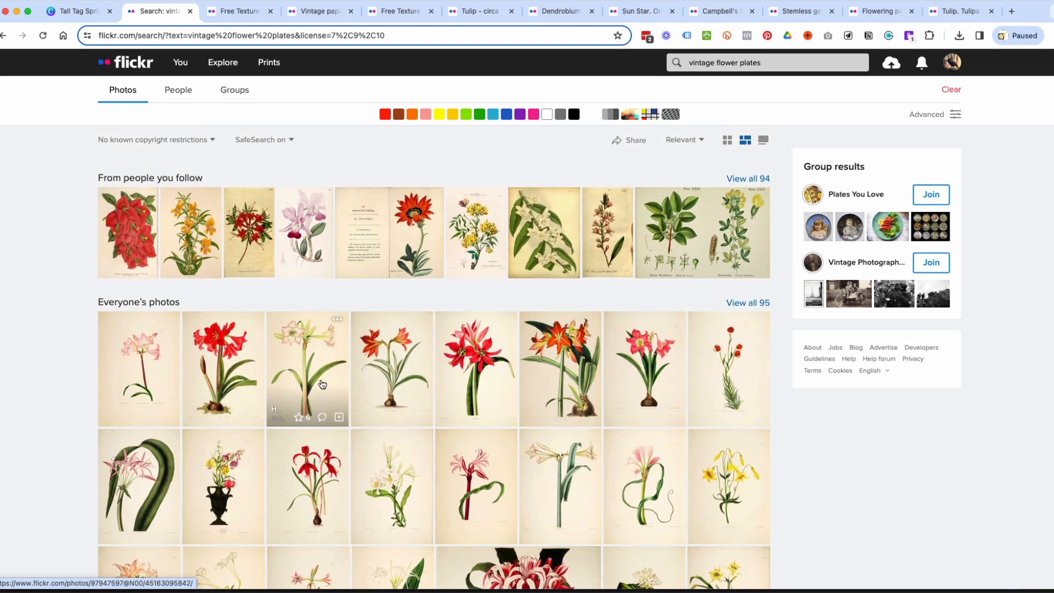
{"action": "left_click", "coordinate": [652, 367], "text": "super"}
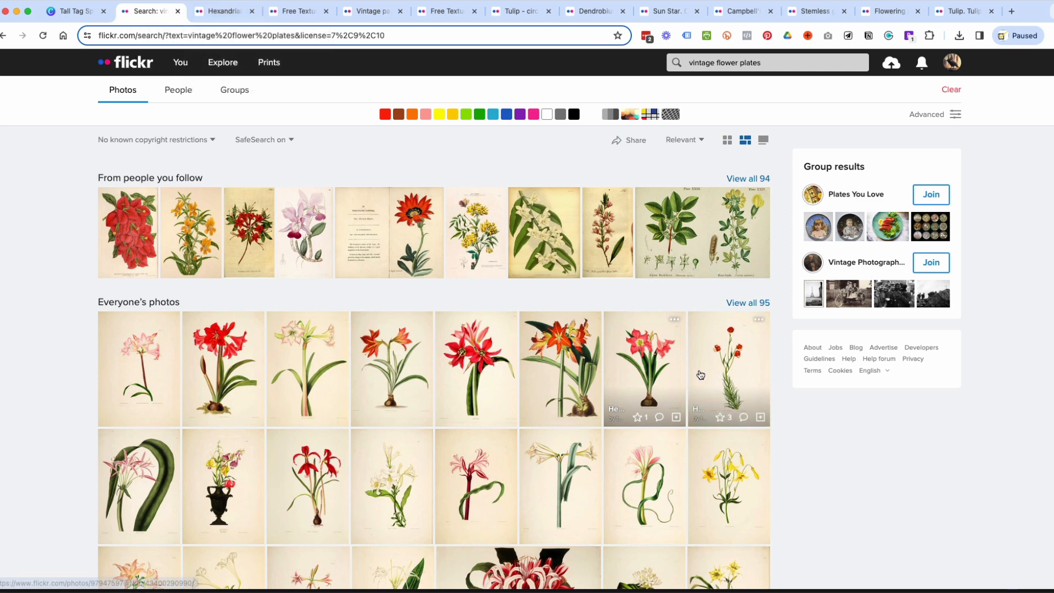
{"action": "left_click", "coordinate": [556, 382], "text": "super"}
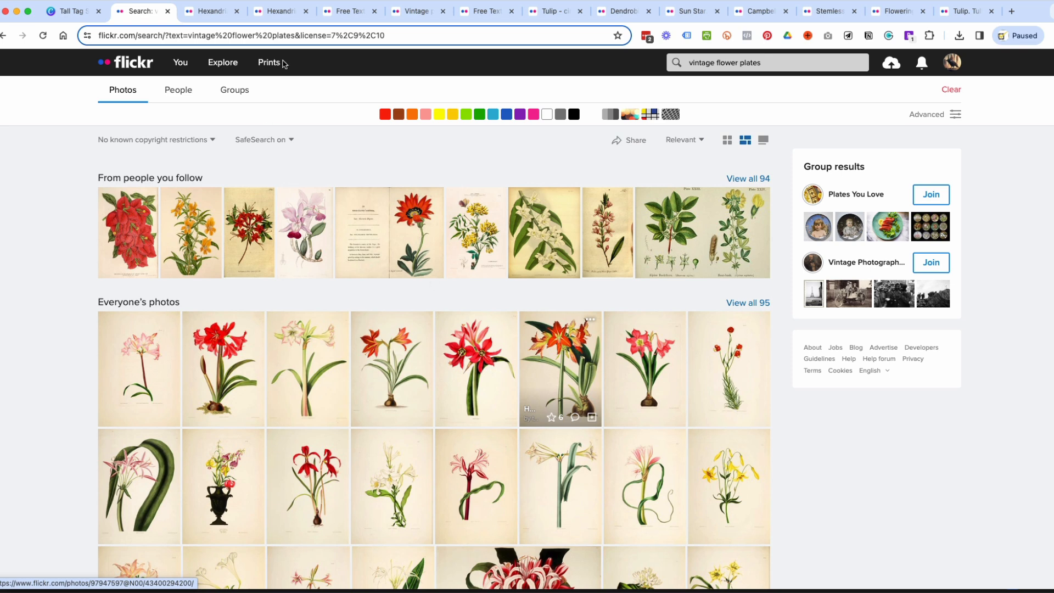
View the orange-red Hexandrian Plants Plate 26 photo and read through its Public Domain Mark 1.0 deed on Creative Commons.
{"action": "left_click", "coordinate": [276, 13]}
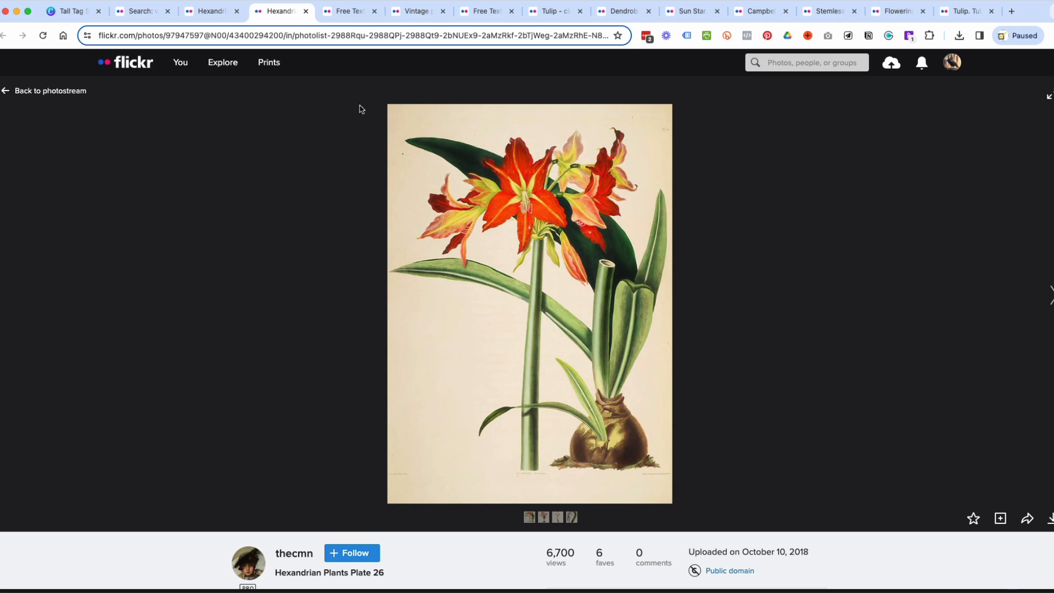
{"action": "scroll", "coordinate": [851, 379], "scroll_direction": "down", "scroll_amount": 2}
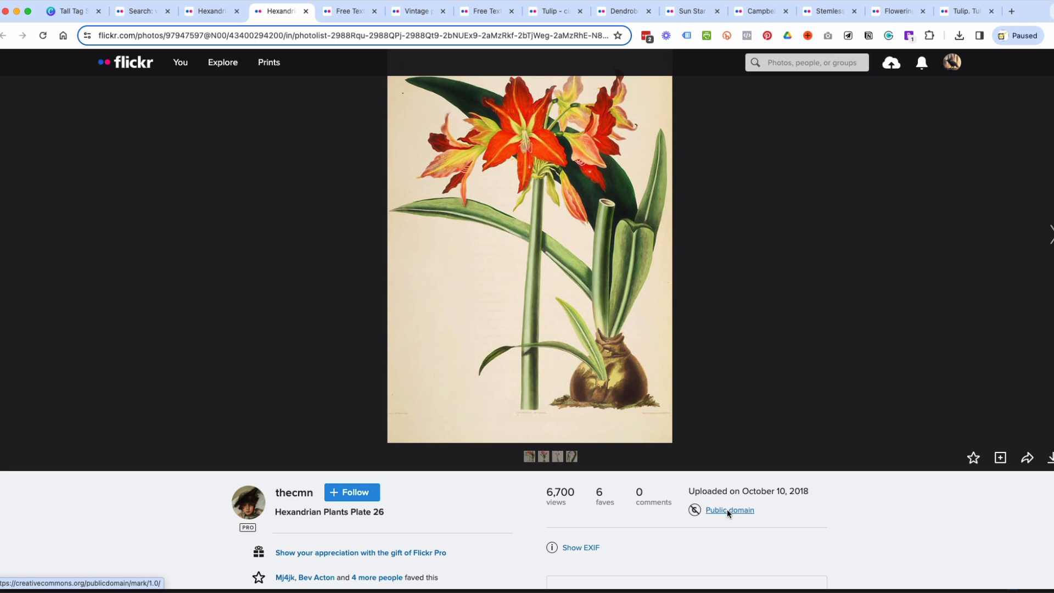
{"action": "left_click", "coordinate": [727, 509], "text": "super"}
{"action": "left_click", "coordinate": [318, 14]}
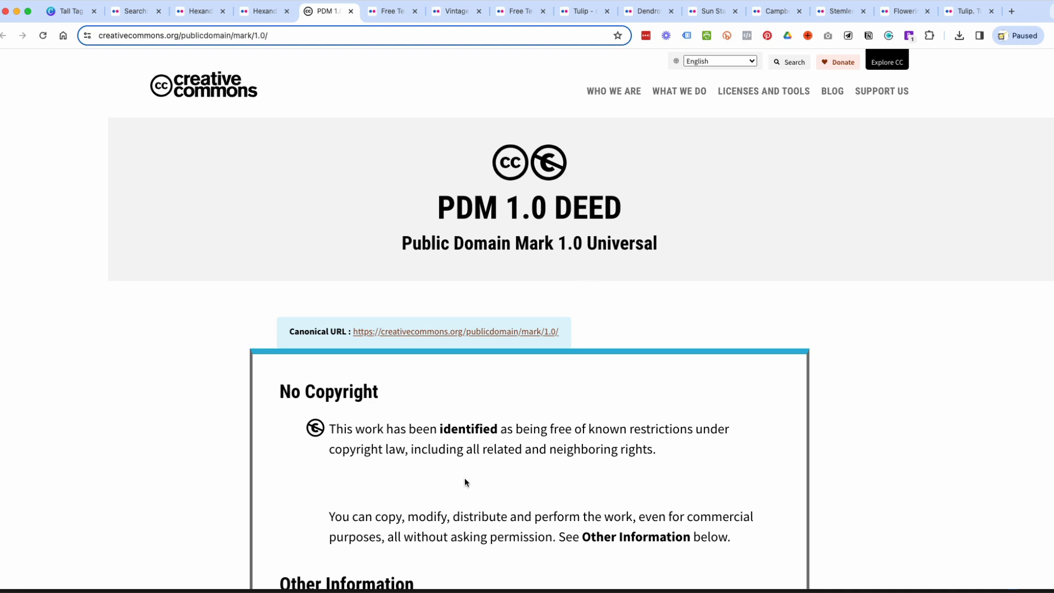
{"action": "scroll", "coordinate": [430, 456], "scroll_direction": "down", "scroll_amount": 3}
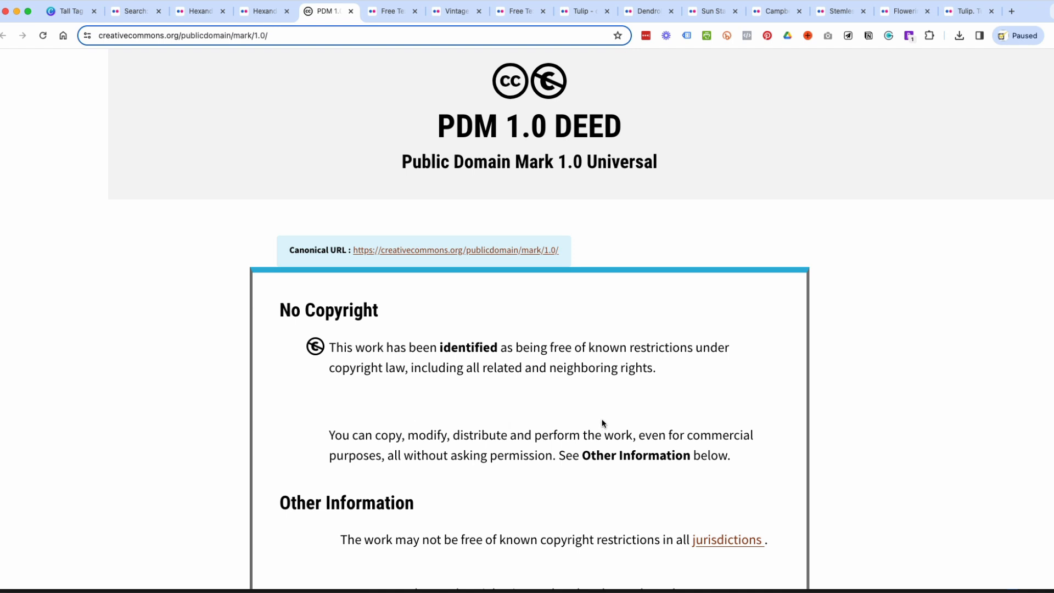
{"action": "scroll", "coordinate": [603, 423], "scroll_direction": "down", "scroll_amount": 5}
{"action": "scroll", "coordinate": [603, 423], "scroll_direction": "down", "scroll_amount": 15}
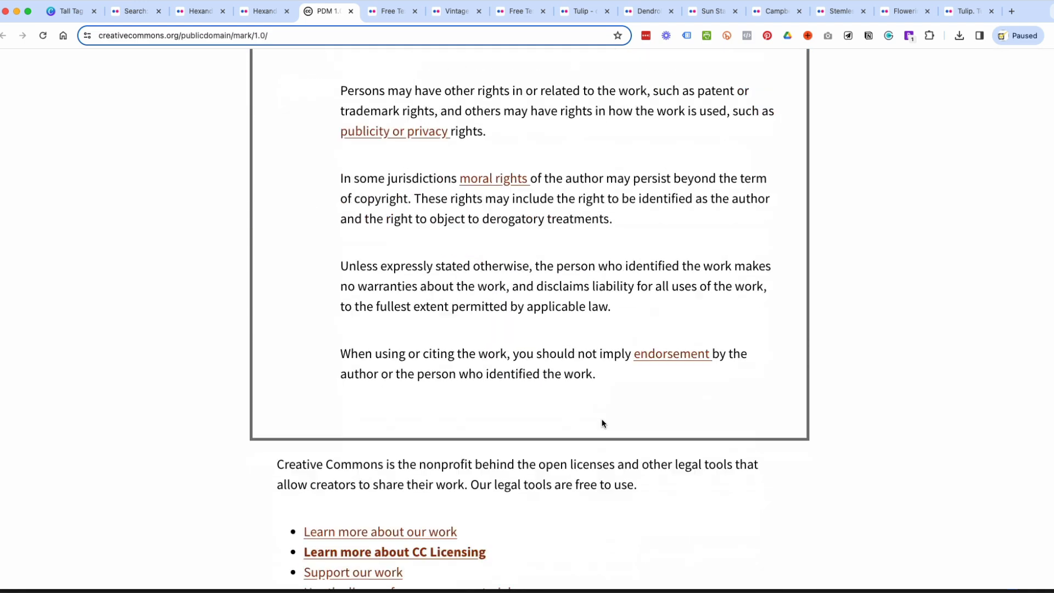
{"action": "scroll", "coordinate": [602, 423], "scroll_direction": "up", "scroll_amount": 20}
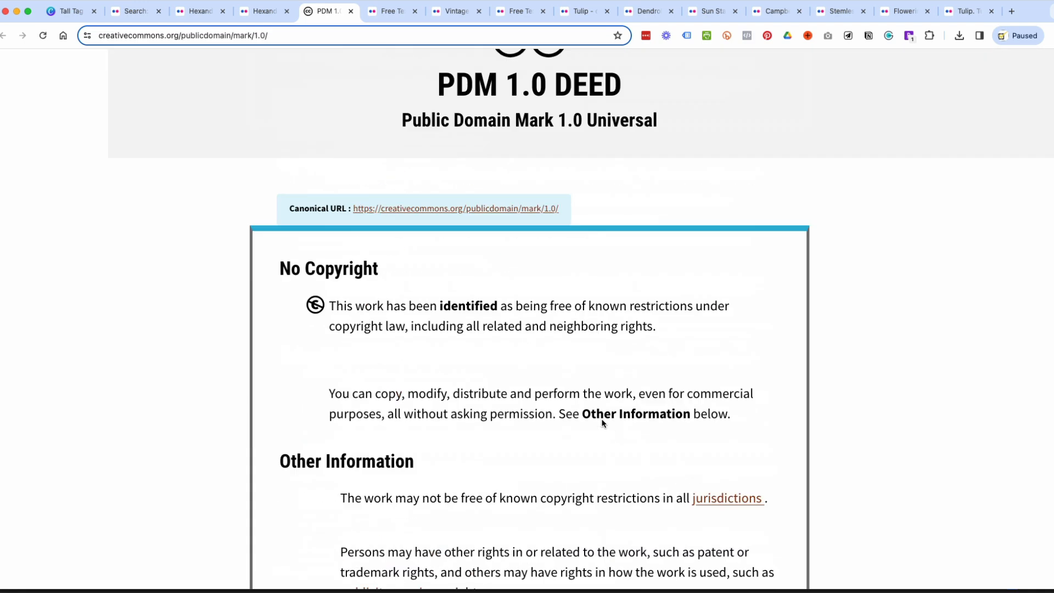
Return to the Plate 26 photo and view the galleries available for adding it, without choosing one.
{"action": "left_click", "coordinate": [258, 14]}
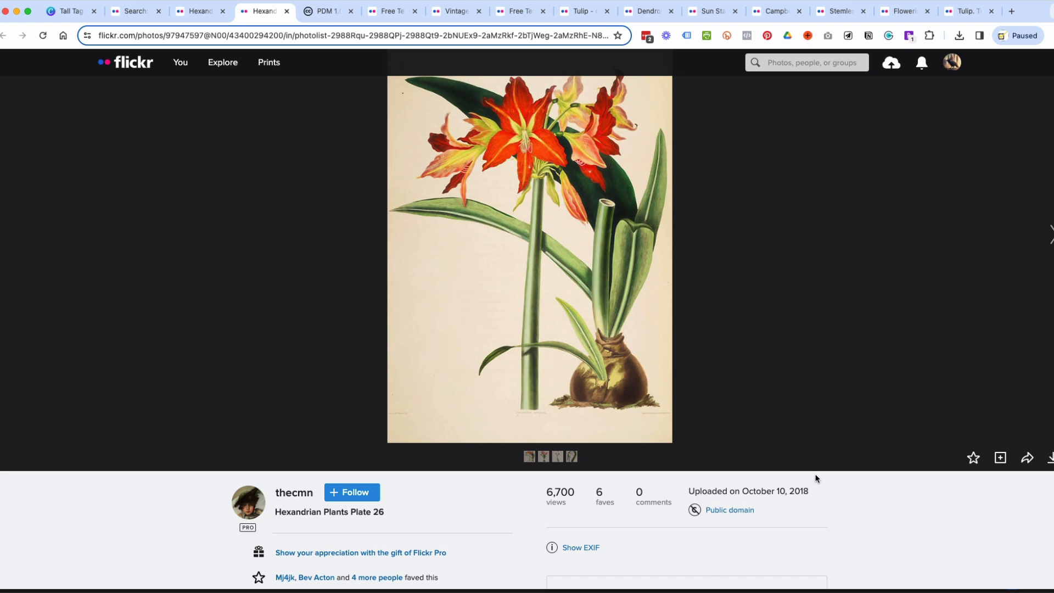
{"action": "left_click", "coordinate": [1000, 460]}
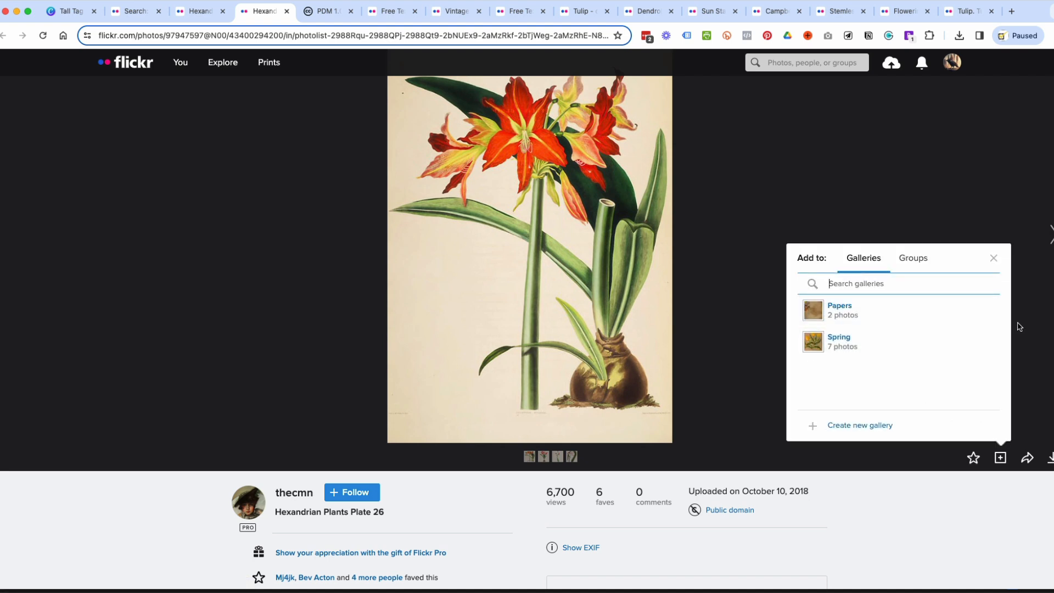
{"action": "left_click", "coordinate": [994, 263]}
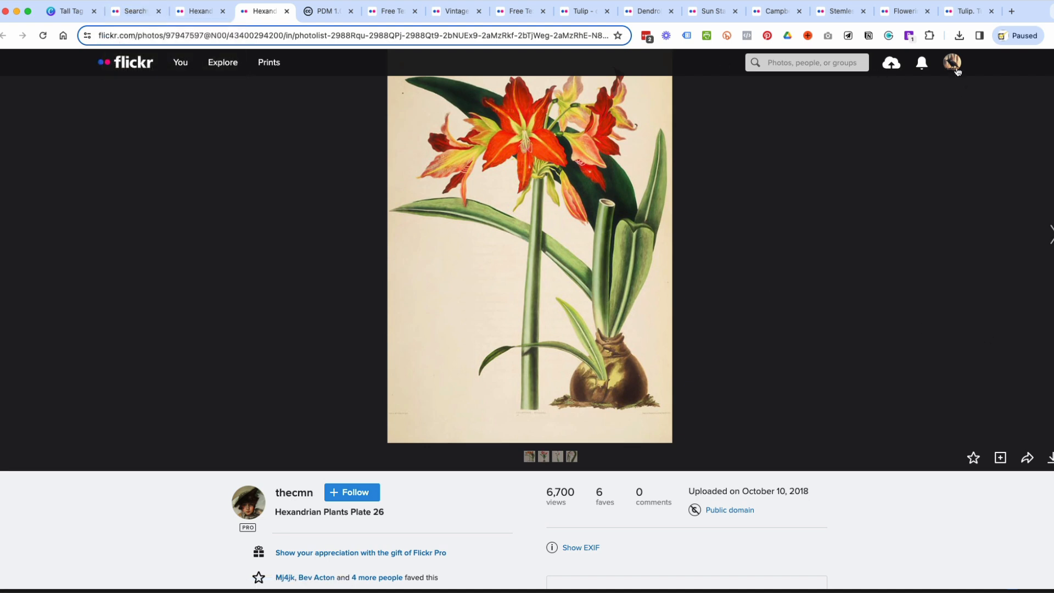
Open the Spring gallery from the account's own profile and look through its saved flower illustrations.
{"action": "mouse_move", "coordinate": [950, 65]}
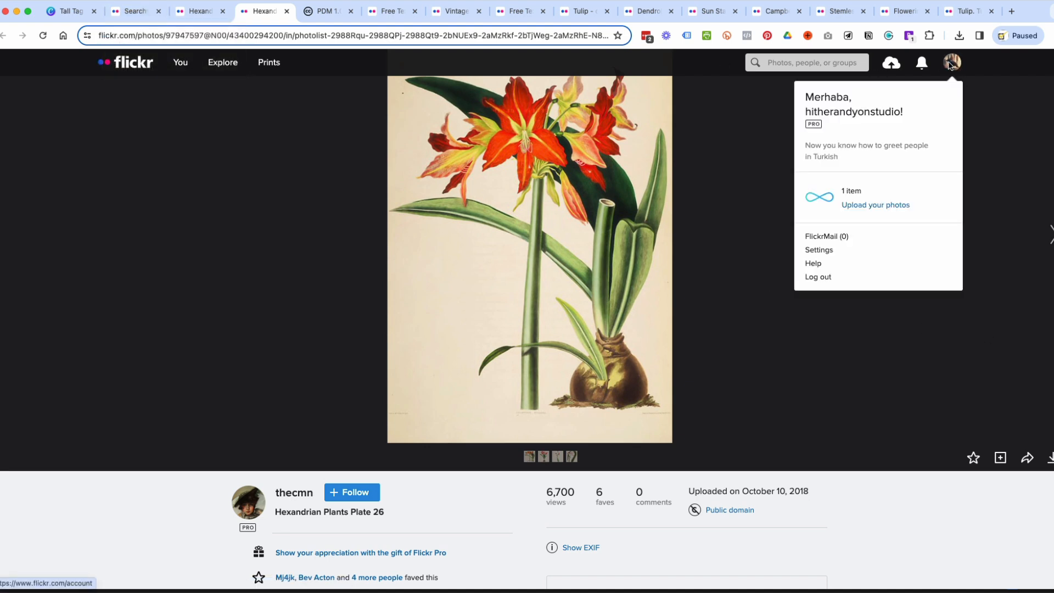
{"action": "left_click", "coordinate": [863, 113]}
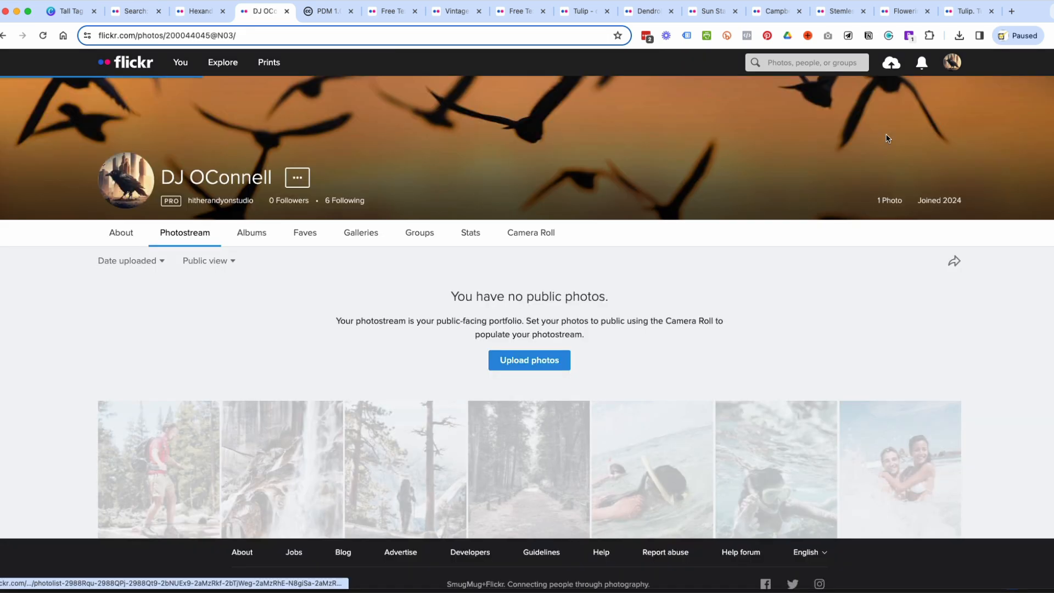
{"action": "left_click", "coordinate": [373, 235]}
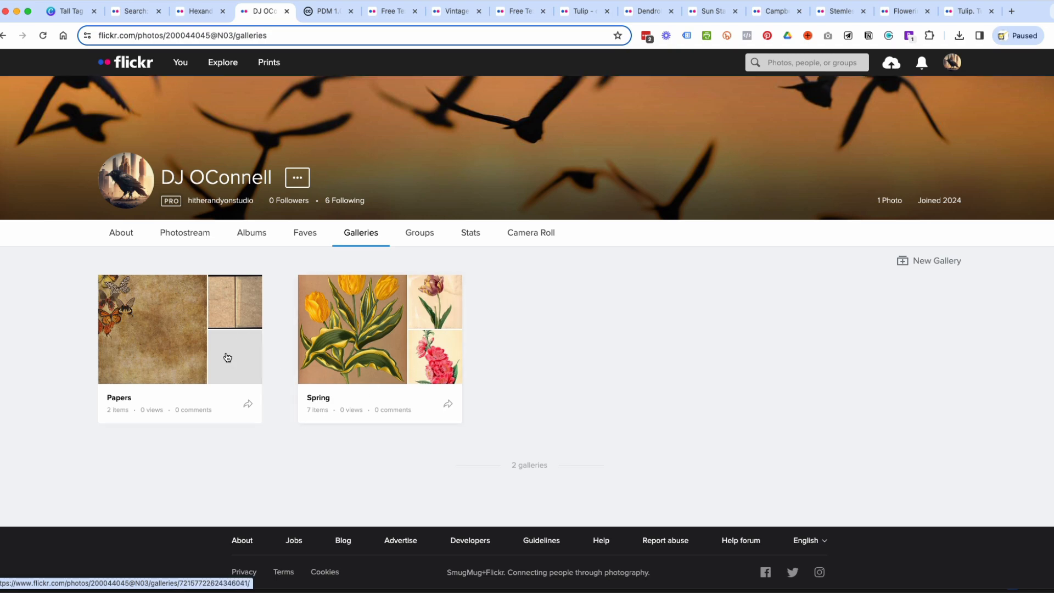
{"action": "left_click", "coordinate": [377, 355]}
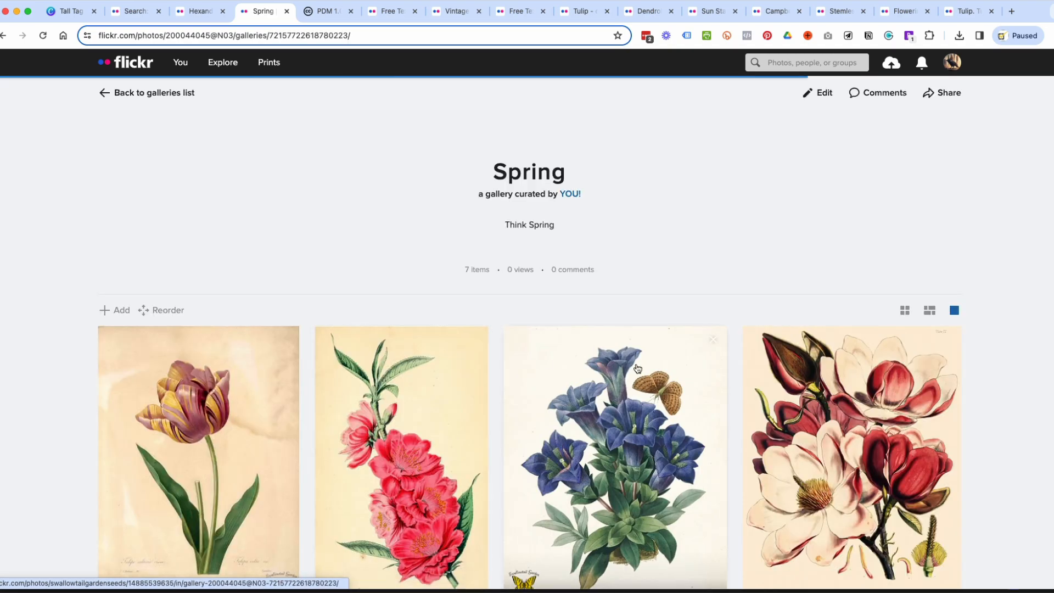
{"action": "scroll", "coordinate": [637, 368], "scroll_direction": "down", "scroll_amount": 5}
{"action": "scroll", "coordinate": [637, 368], "scroll_direction": "up", "scroll_amount": 6}
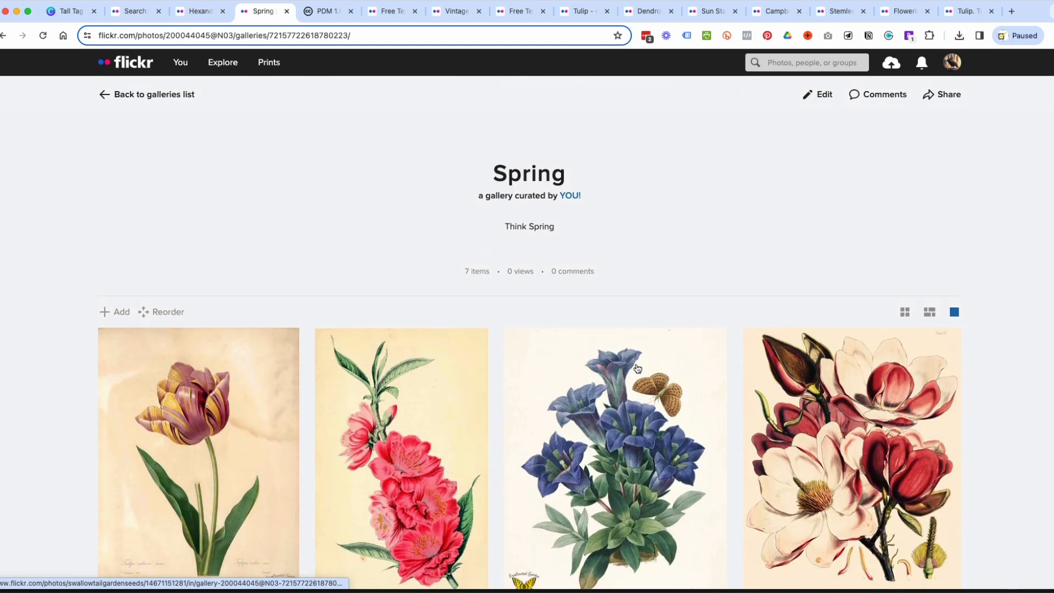
{"action": "scroll", "coordinate": [940, 482], "scroll_direction": "down", "scroll_amount": 3}
{"action": "scroll", "coordinate": [940, 481], "scroll_direction": "down", "scroll_amount": 6}
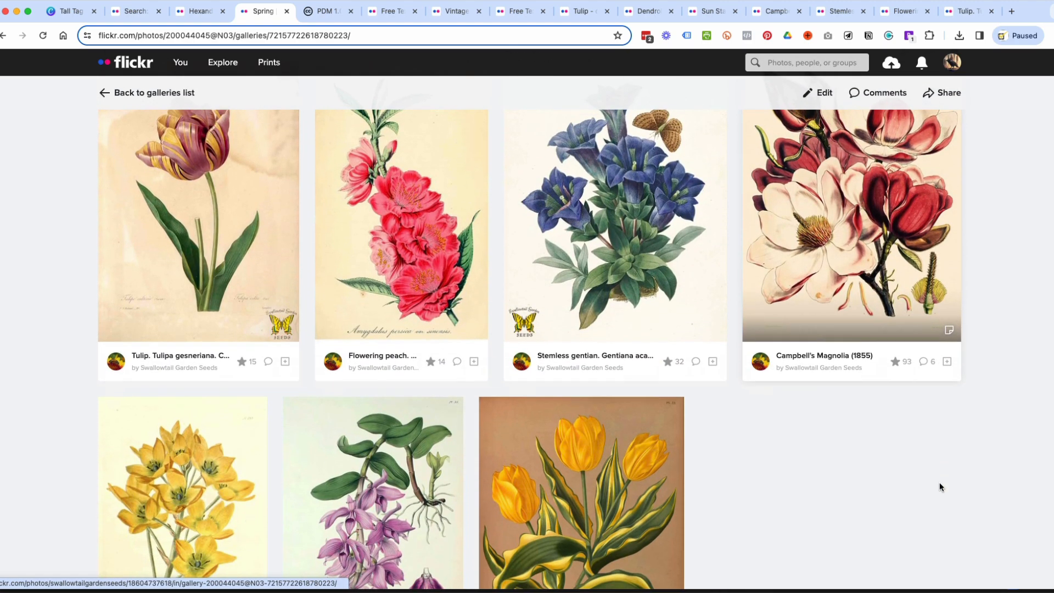
{"action": "scroll", "coordinate": [939, 485], "scroll_direction": "down", "scroll_amount": 1}
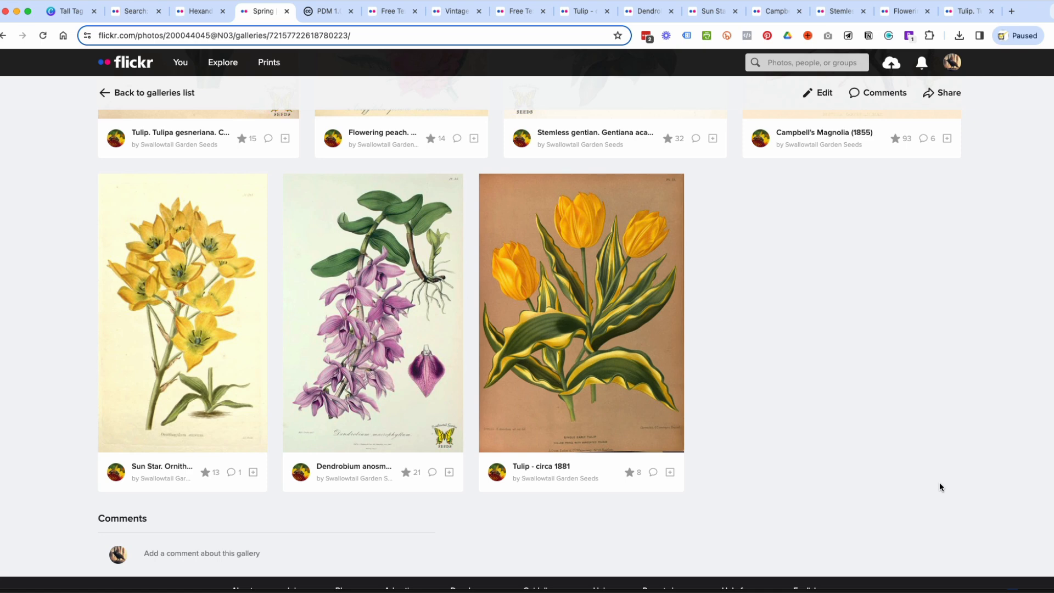
Return to the search results, open Hexandrian Plants Plate 26 from them and show its available download sizes.
{"action": "left_click", "coordinate": [135, 11]}
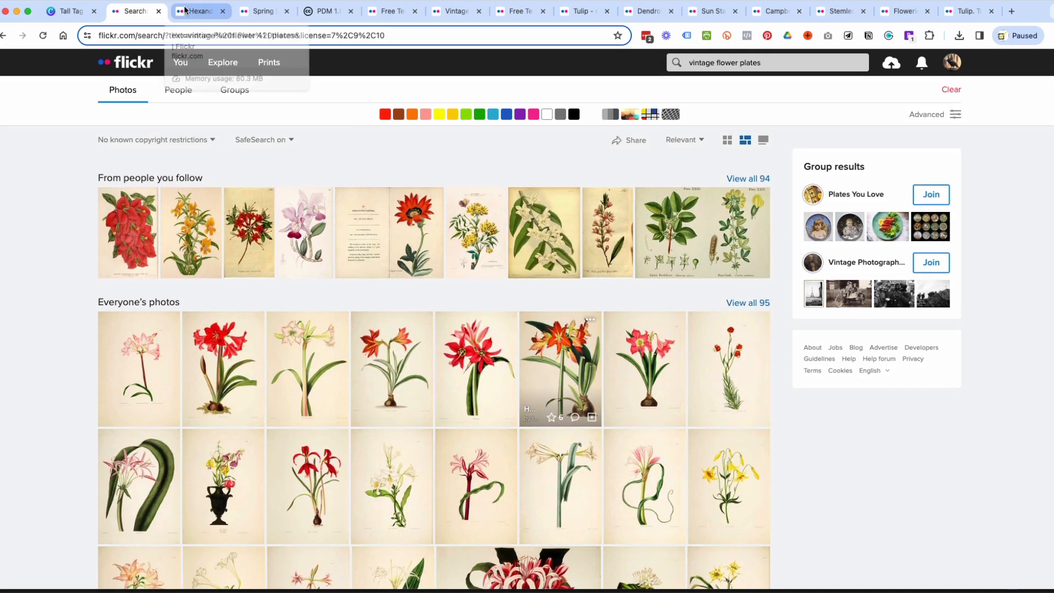
{"action": "left_click", "coordinate": [184, 10]}
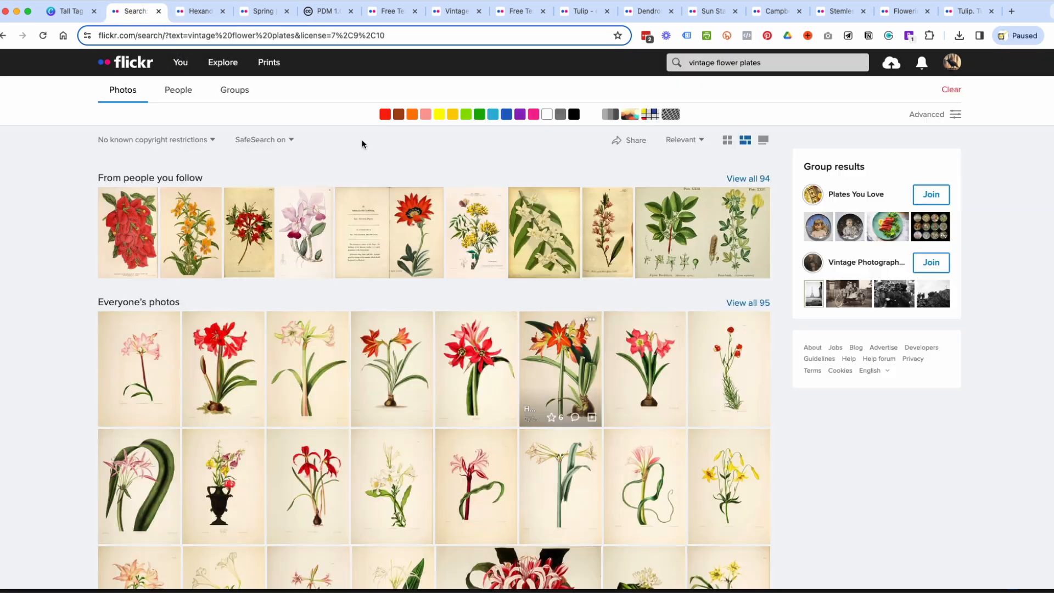
{"action": "left_click", "coordinate": [143, 11]}
{"action": "left_click", "coordinate": [548, 365]}
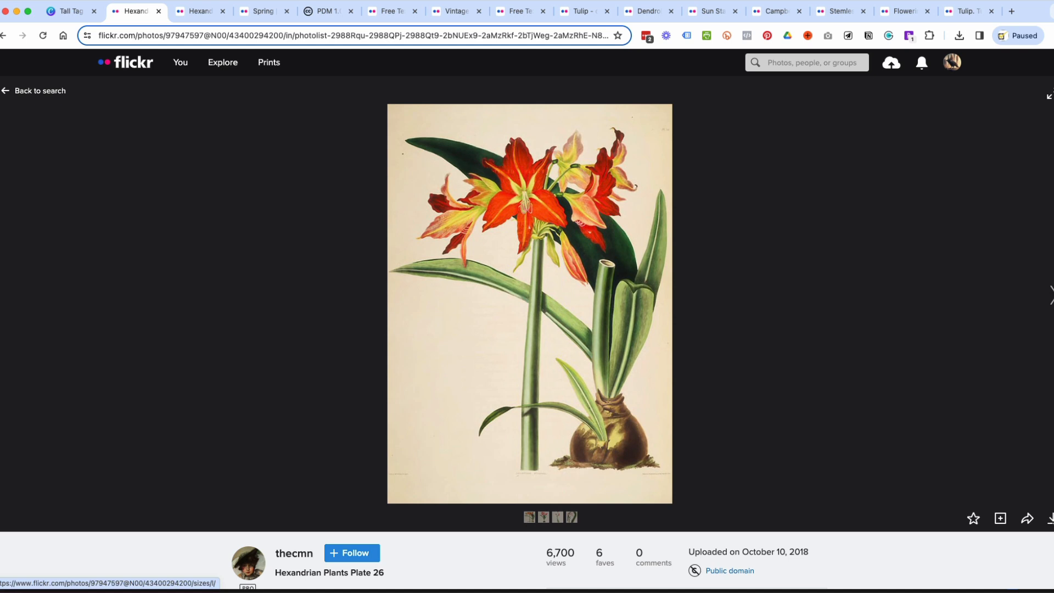
{"action": "left_click", "coordinate": [1050, 519]}
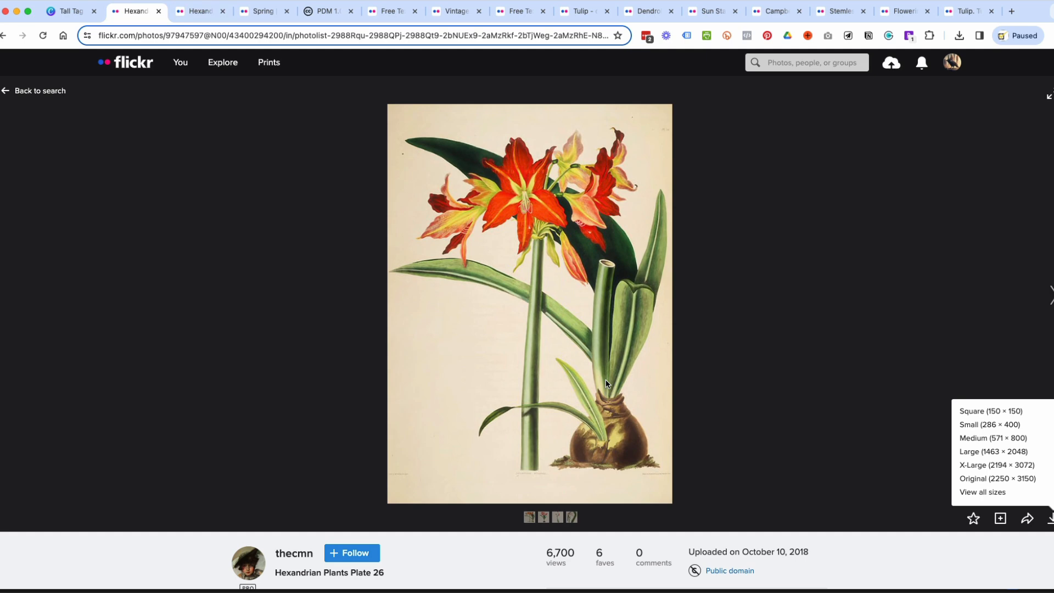
Switch to the Tall Tag Spring Flowers design in Canva.
{"action": "left_click", "coordinate": [64, 12]}
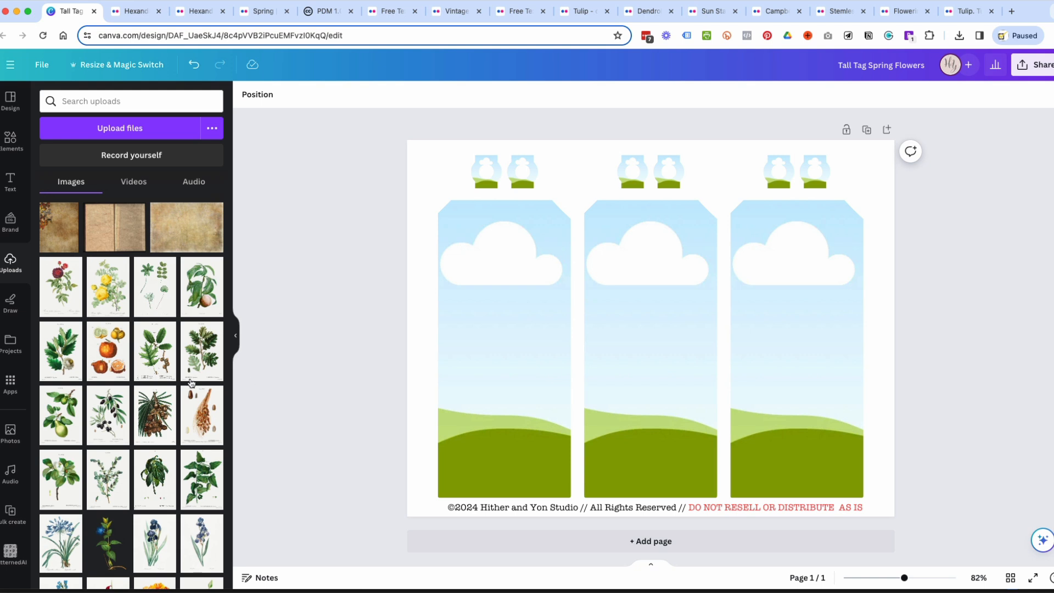
Fill the first tall tag frame with the yellow star-shaped flower illustration from the uploaded images.
{"action": "scroll", "coordinate": [165, 373], "scroll_direction": "down", "scroll_amount": 3}
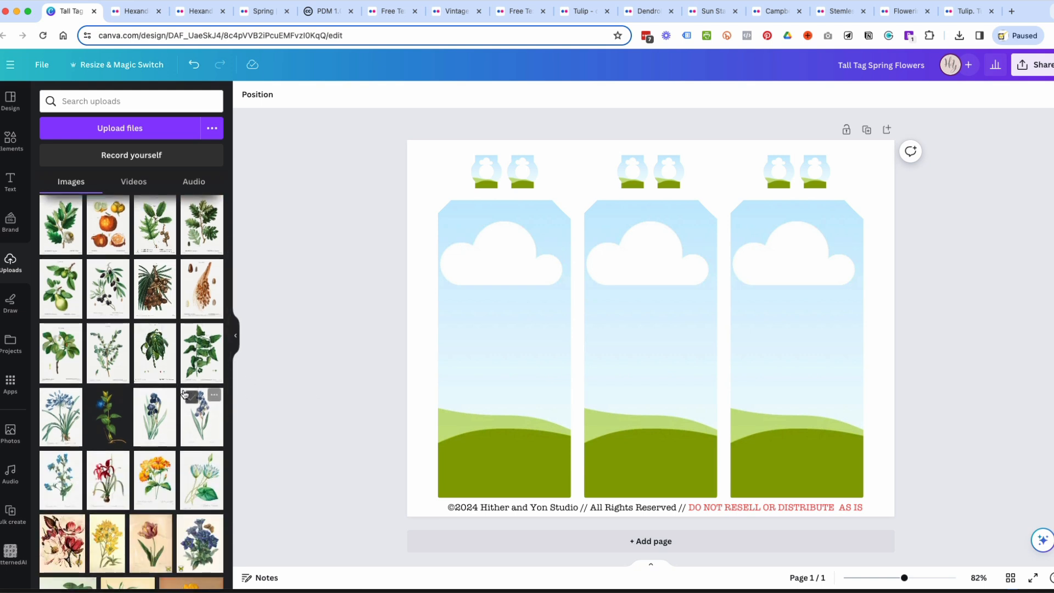
{"action": "scroll", "coordinate": [184, 394], "scroll_direction": "down", "scroll_amount": 3}
{"action": "scroll", "coordinate": [187, 406], "scroll_direction": "down", "scroll_amount": 1}
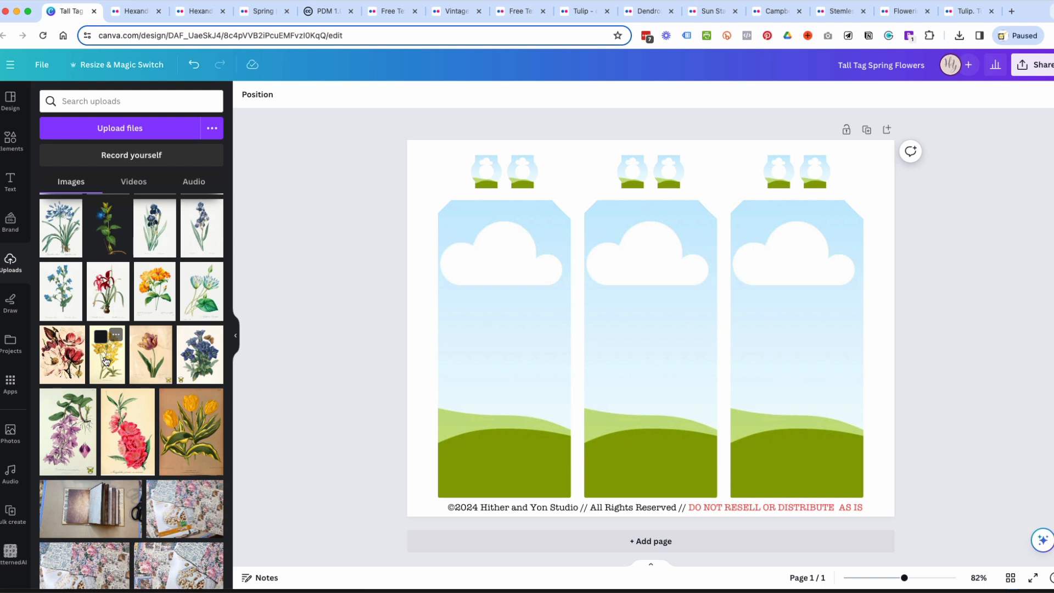
{"action": "scroll", "coordinate": [115, 365], "scroll_direction": "down", "scroll_amount": 1}
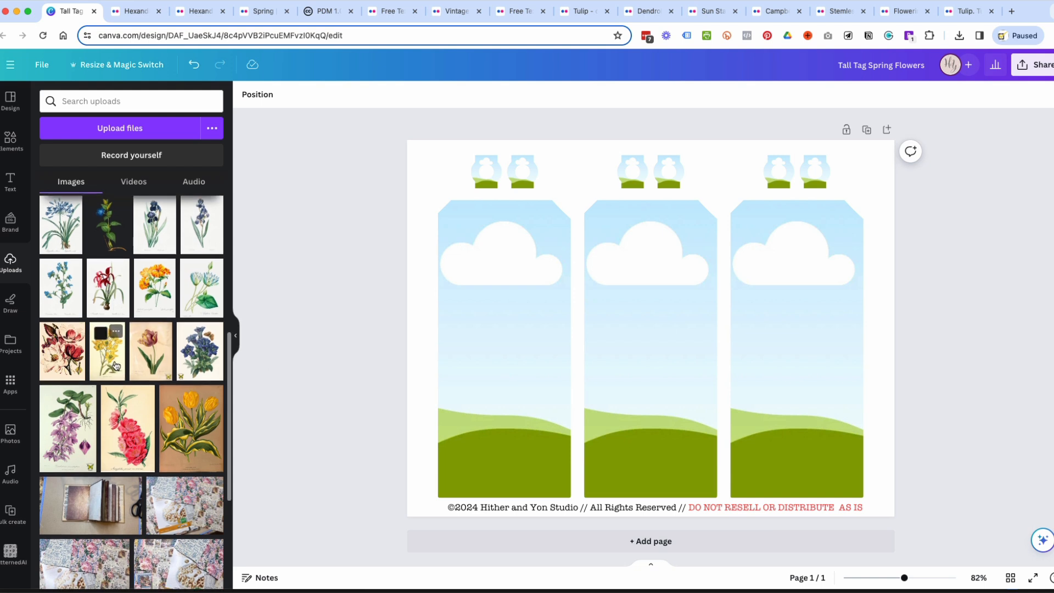
{"action": "left_click_drag", "start_coordinate": [116, 365], "coordinate": [470, 355]}
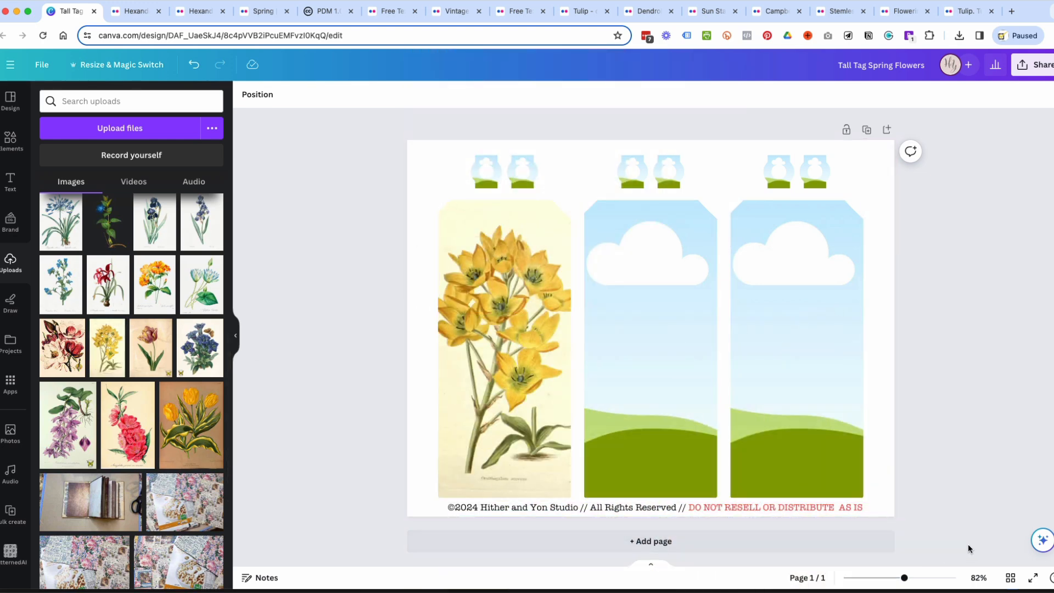
Set the page background colour to black.
{"action": "left_click", "coordinate": [429, 155]}
{"action": "left_click", "coordinate": [246, 94]}
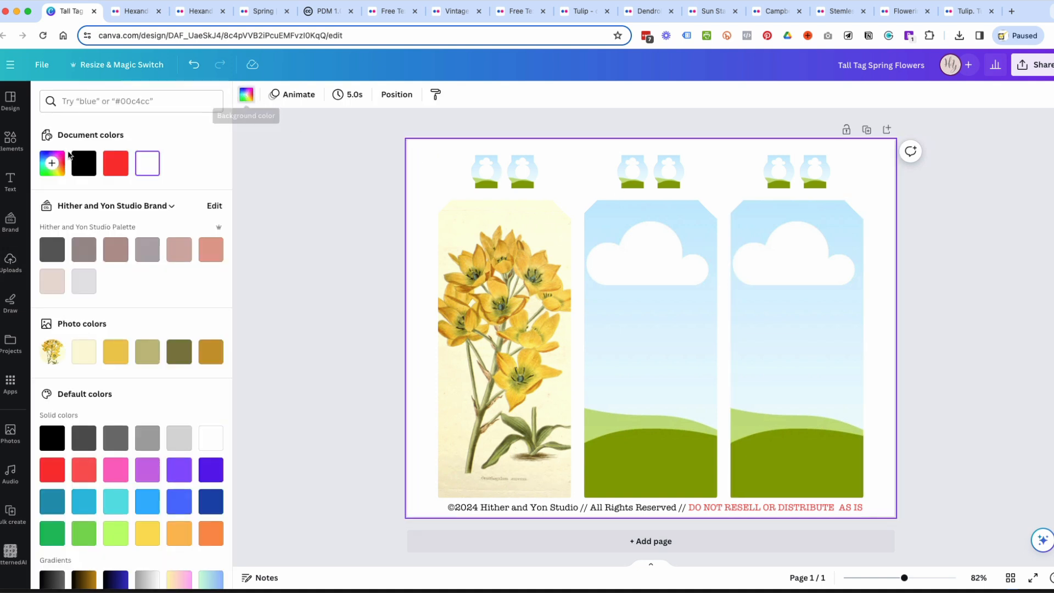
{"action": "left_click", "coordinate": [84, 163]}
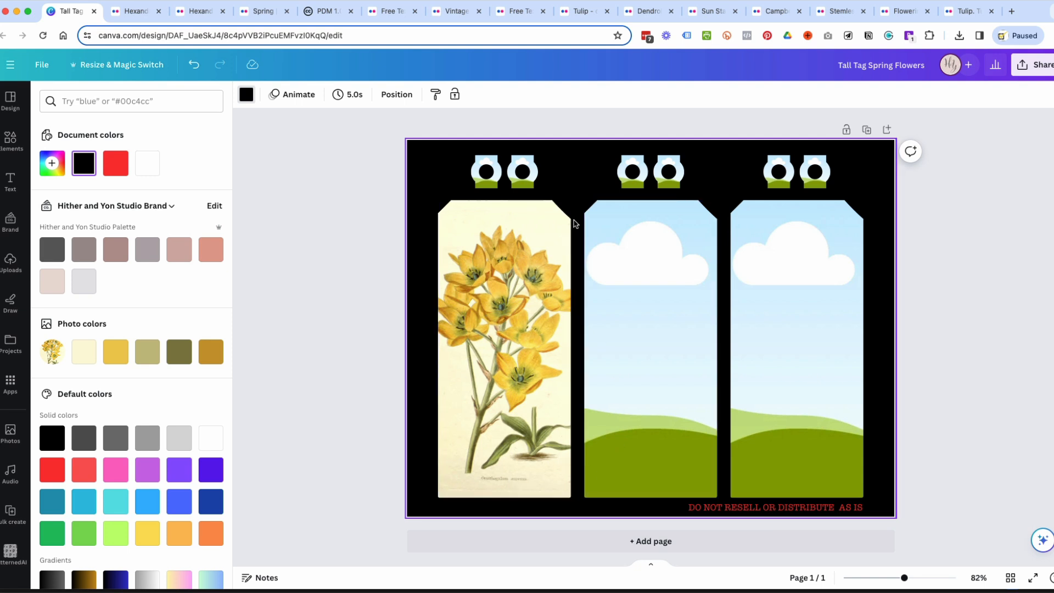
Enlarge the yellow flower illustration inside the first tag and shift its crop downward.
{"action": "left_click", "coordinate": [526, 328]}
{"action": "double_click", "coordinate": [526, 328]}
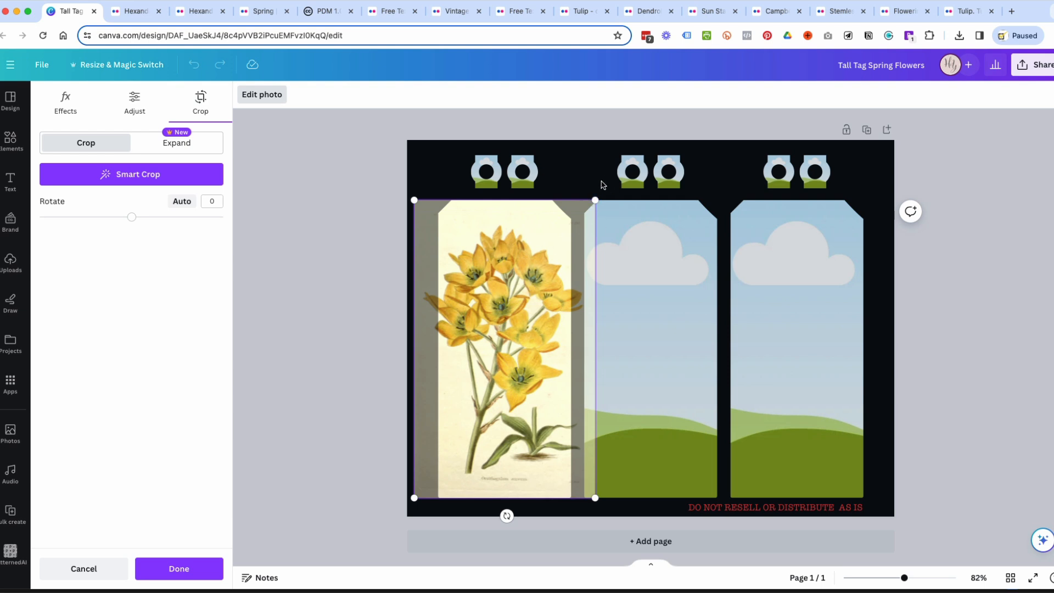
{"action": "left_click_drag", "start_coordinate": [596, 200], "coordinate": [751, 137]}
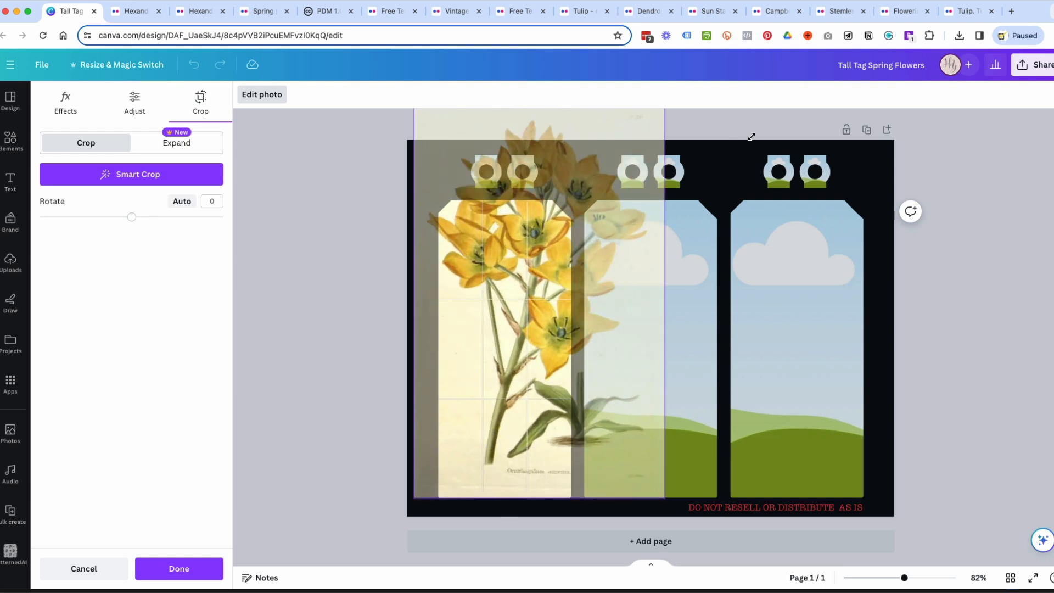
{"action": "left_click_drag", "start_coordinate": [521, 324], "coordinate": [524, 395]}
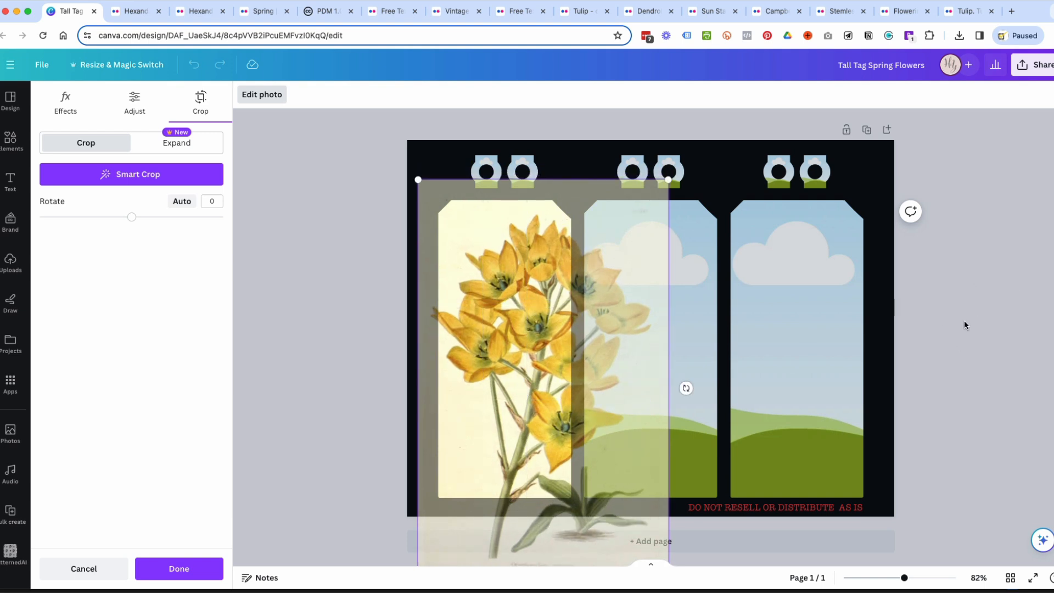
{"action": "key", "text": "Return"}
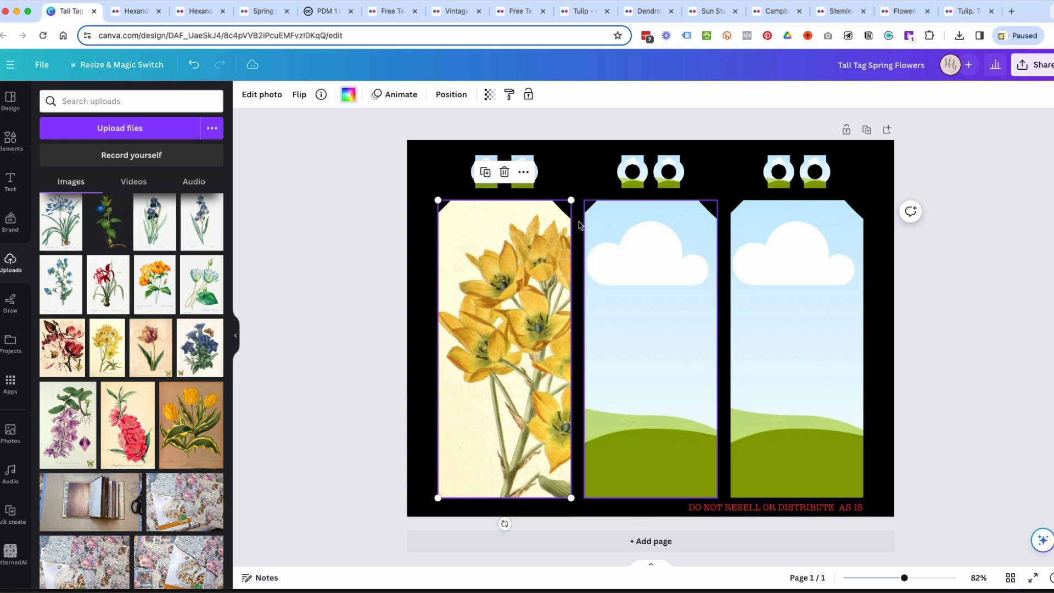
Scale the yellow flower illustration back down so its full height fits the first tag, and apply the crop.
{"action": "double_click", "coordinate": [524, 268]}
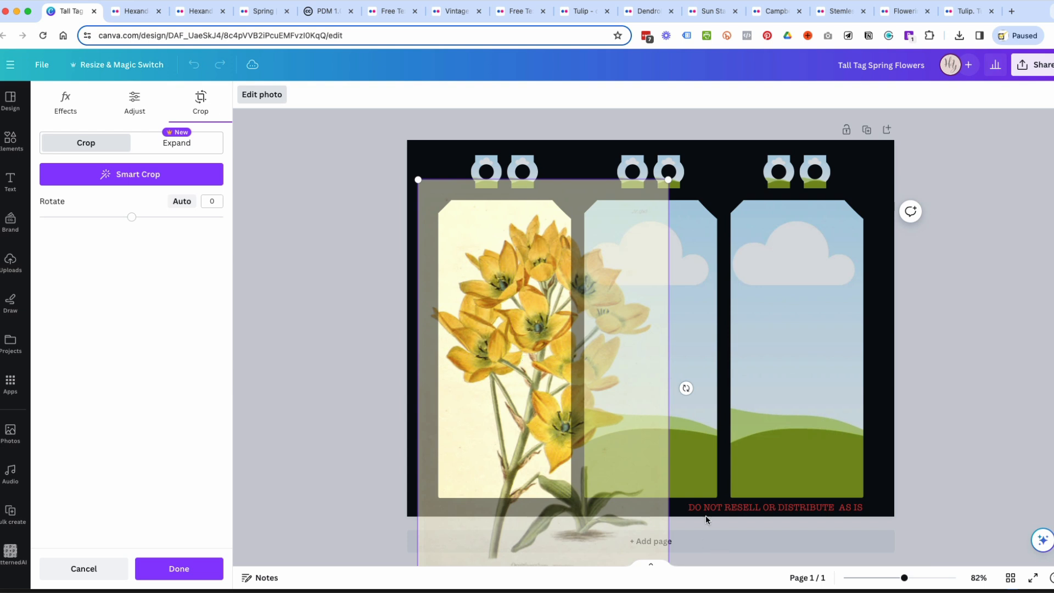
{"action": "left_click_drag", "start_coordinate": [668, 179], "coordinate": [656, 201]}
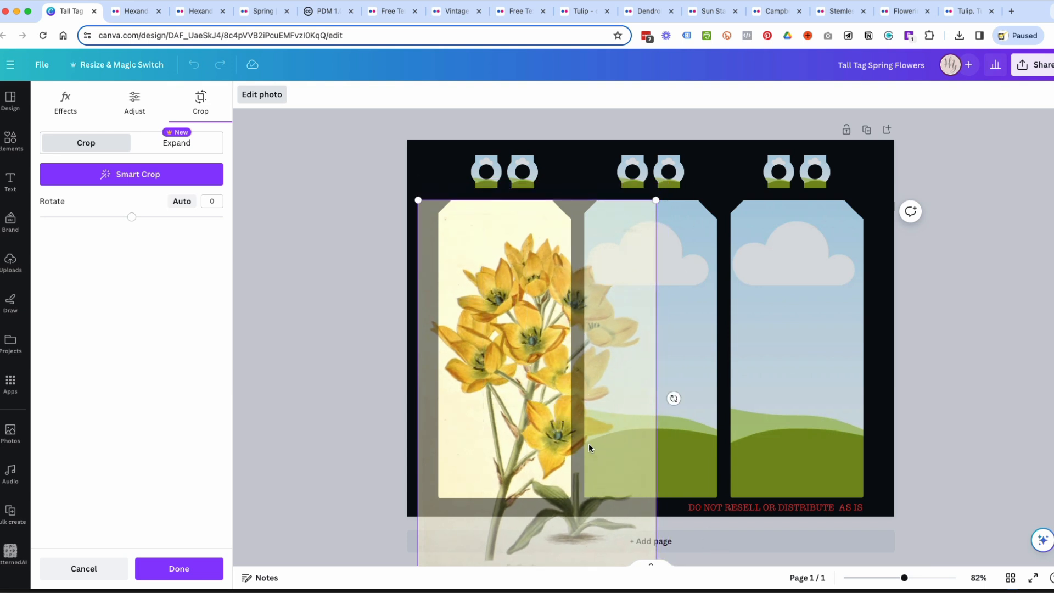
{"action": "scroll", "coordinate": [588, 445], "scroll_direction": "down", "scroll_amount": 2}
{"action": "left_click_drag", "start_coordinate": [654, 555], "coordinate": [598, 462]}
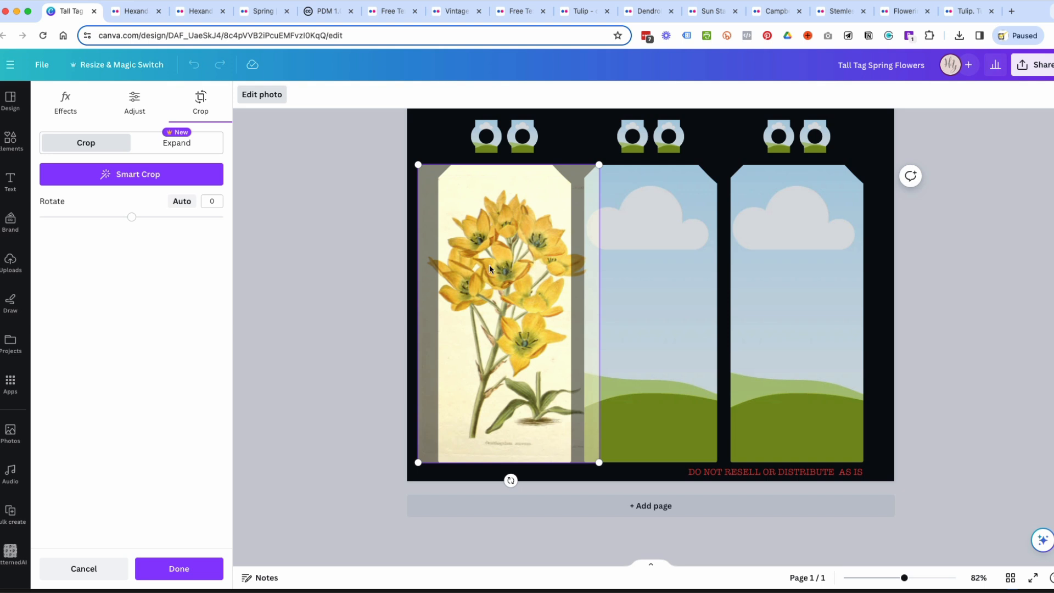
{"action": "left_click", "coordinate": [665, 268]}
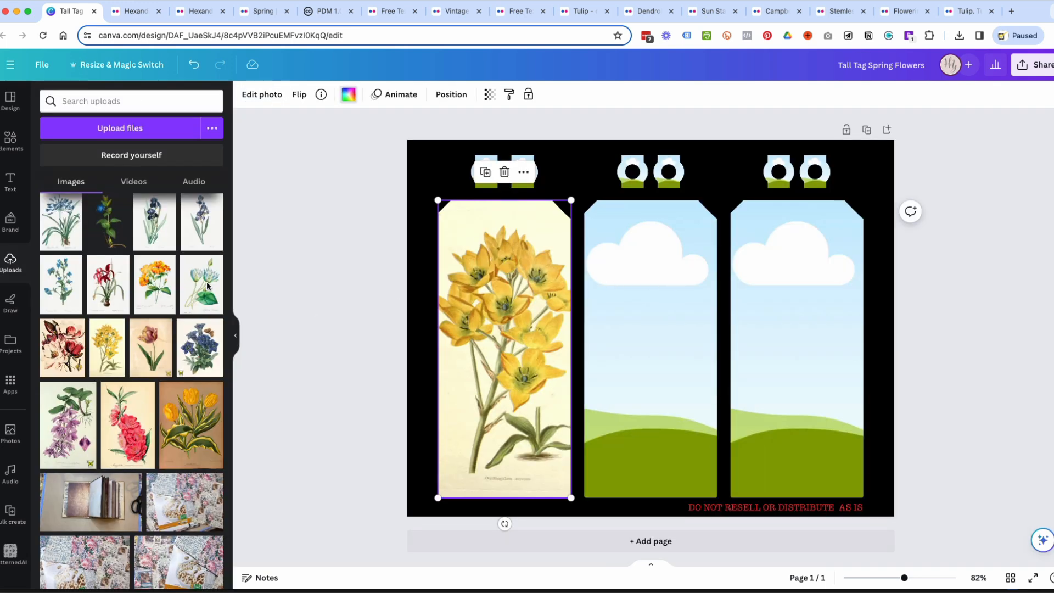
Fill the third tall tag with the plain aged-paper texture from the uploads.
{"action": "scroll", "coordinate": [176, 282], "scroll_direction": "up", "scroll_amount": 6}
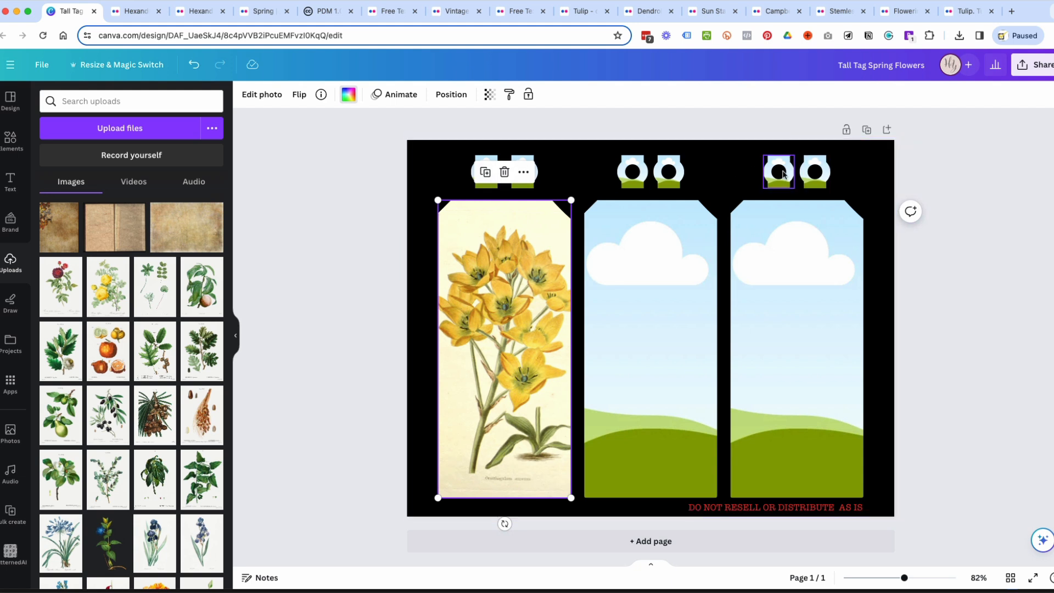
{"action": "mouse_move", "coordinate": [818, 186]}
{"action": "left_mouse_down"}
{"action": "mouse_move", "coordinate": [801, 229]}
{"action": "mouse_move", "coordinate": [820, 183]}
{"action": "left_mouse_up"}
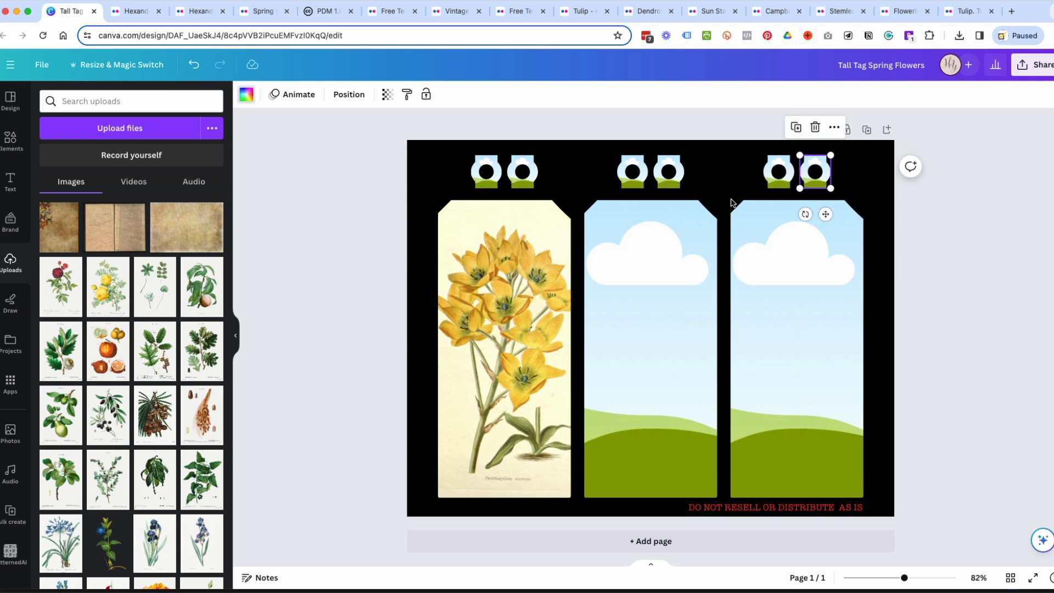
{"action": "left_click_drag", "start_coordinate": [187, 227], "coordinate": [747, 305]}
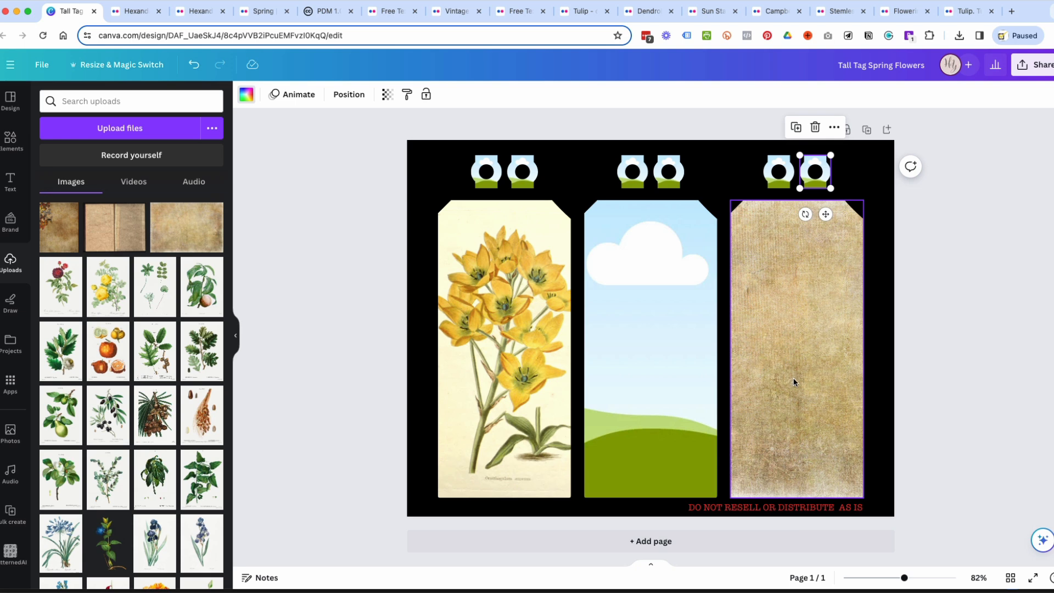
Lock the paper-textured third tag, going from position-only to a full lock.
{"action": "left_click", "coordinate": [830, 280]}
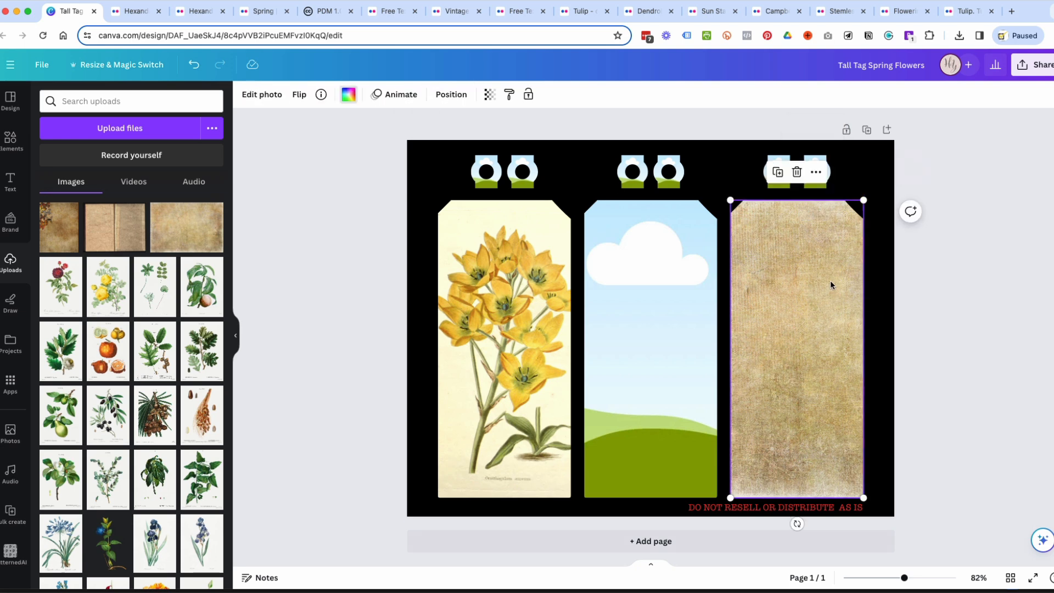
{"action": "left_click", "coordinate": [528, 97]}
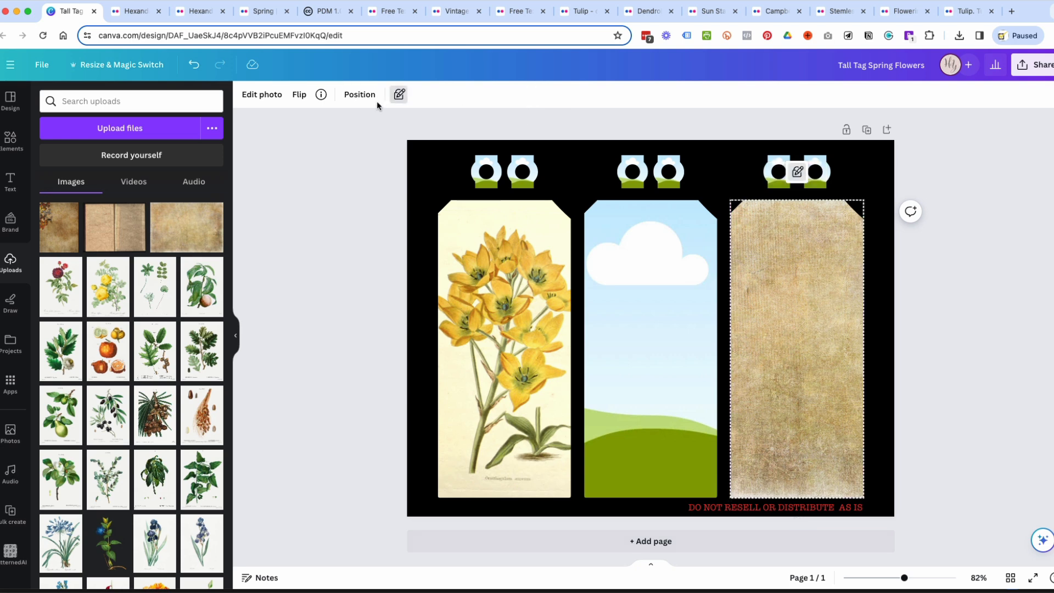
{"action": "left_click", "coordinate": [399, 97]}
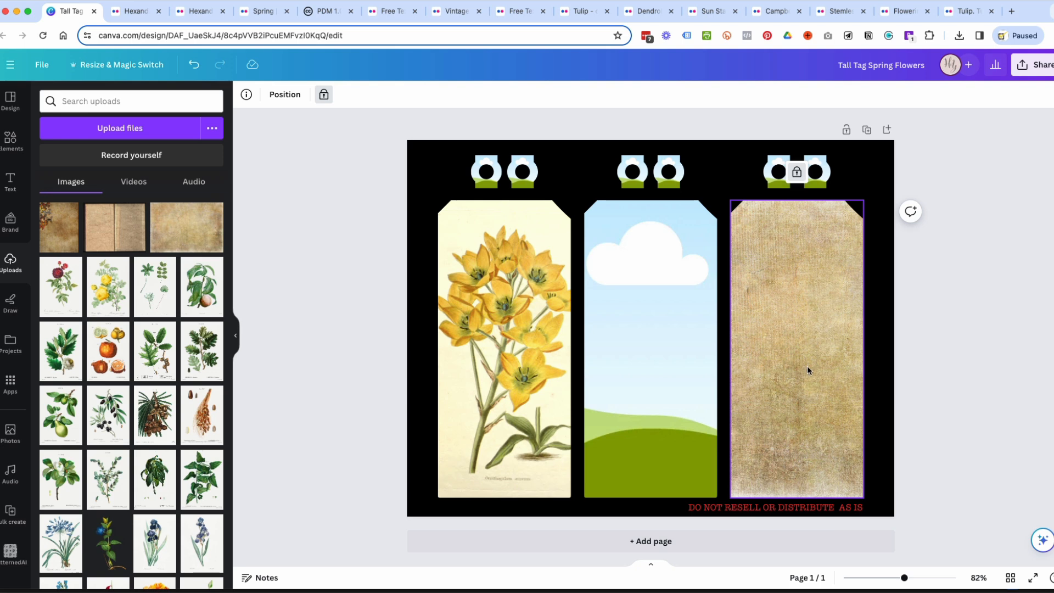
Fill the middle tag with the aged-paper texture, and replace it with the date palm illustration.
{"action": "left_click_drag", "start_coordinate": [178, 237], "coordinate": [617, 299]}
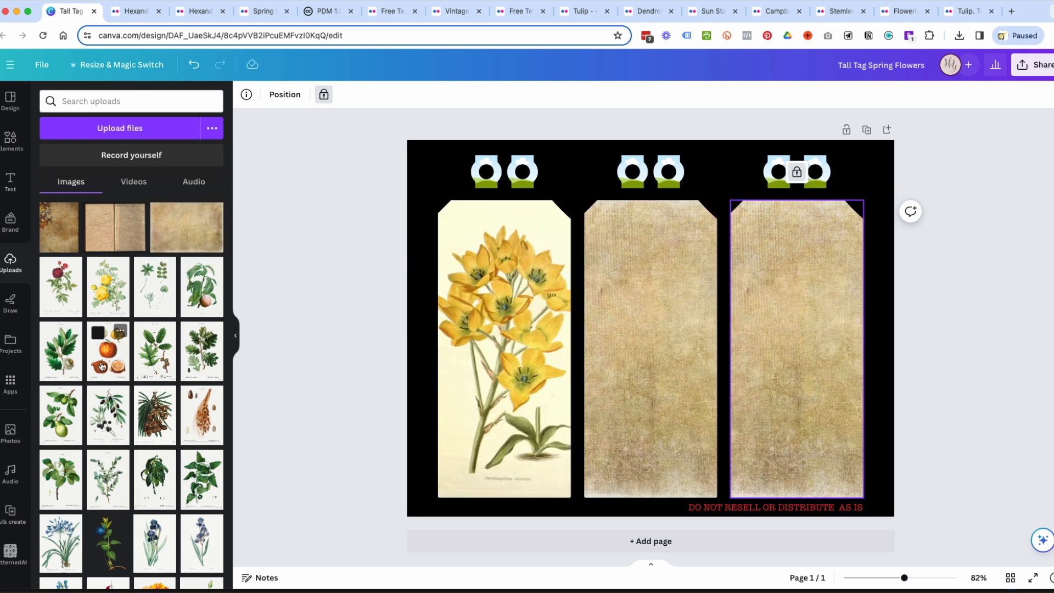
{"action": "left_click_drag", "start_coordinate": [207, 427], "coordinate": [714, 349]}
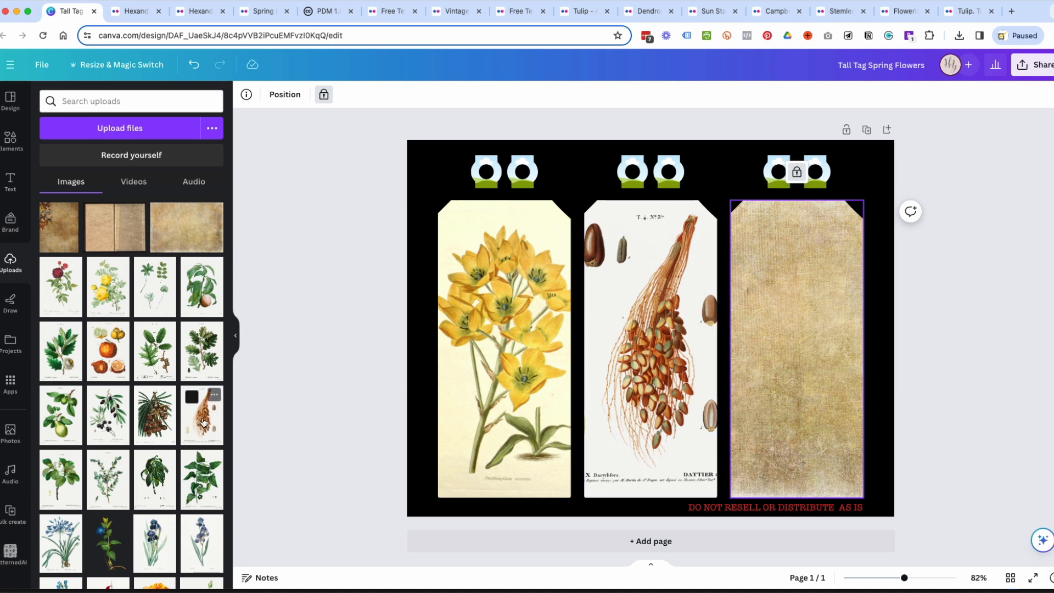
Place a reduced date palm illustration as a separate image over the lower half of the locked third tag.
{"action": "left_click_drag", "start_coordinate": [203, 422], "coordinate": [767, 309]}
{"action": "left_click_drag", "start_coordinate": [948, 555], "coordinate": [870, 409]}
{"action": "left_click_drag", "start_coordinate": [806, 378], "coordinate": [802, 435]}
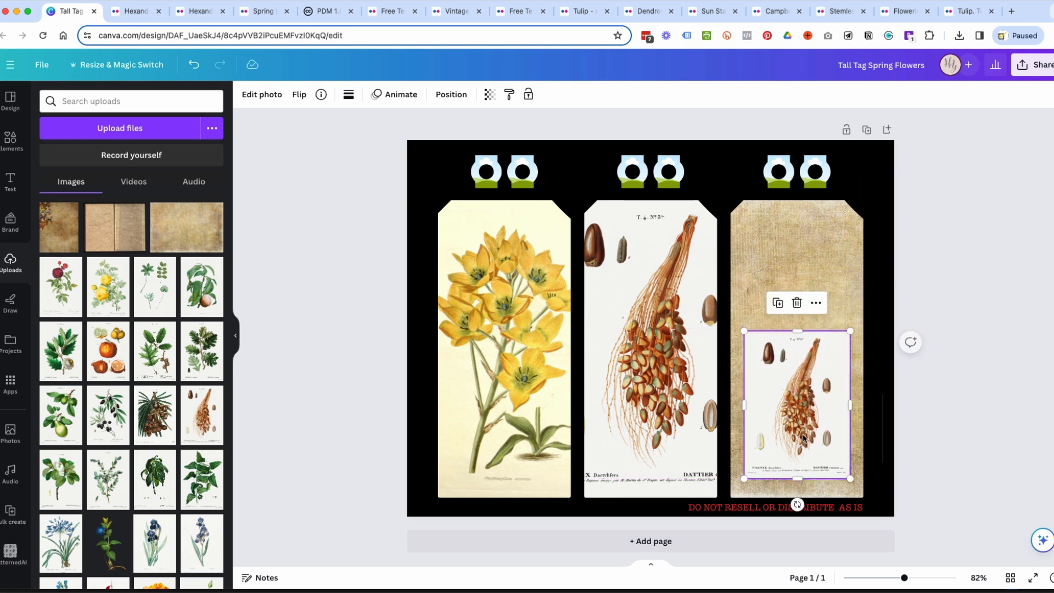
{"action": "left_click", "coordinate": [937, 423]}
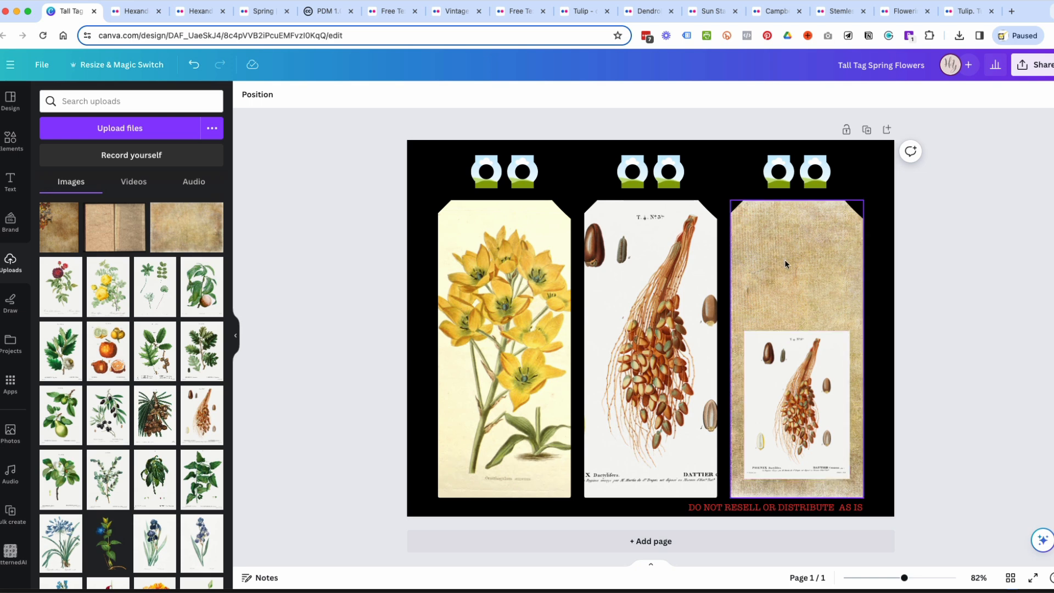
Delete the date palm illustrations from the middle and third tags and unlock the paper-textured tag.
{"action": "left_click", "coordinate": [651, 287]}
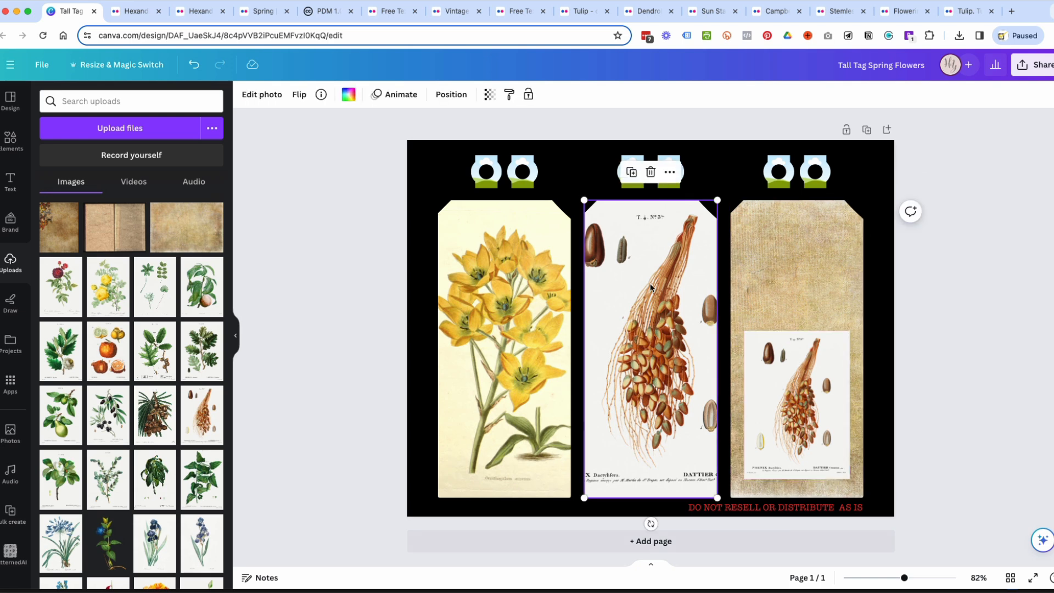
{"action": "key", "text": "Delete"}
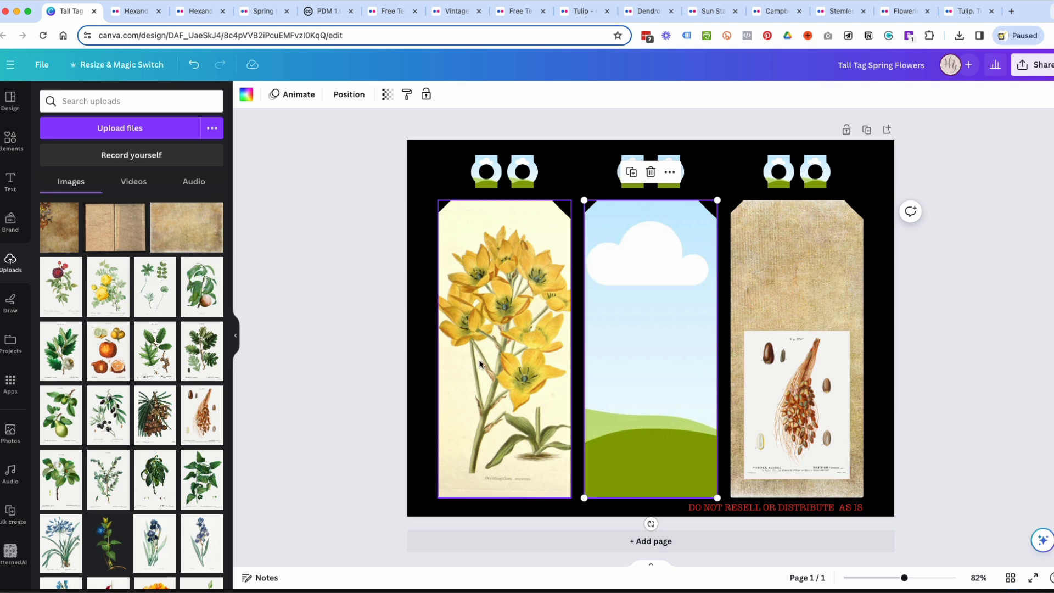
{"action": "left_click", "coordinate": [826, 391]}
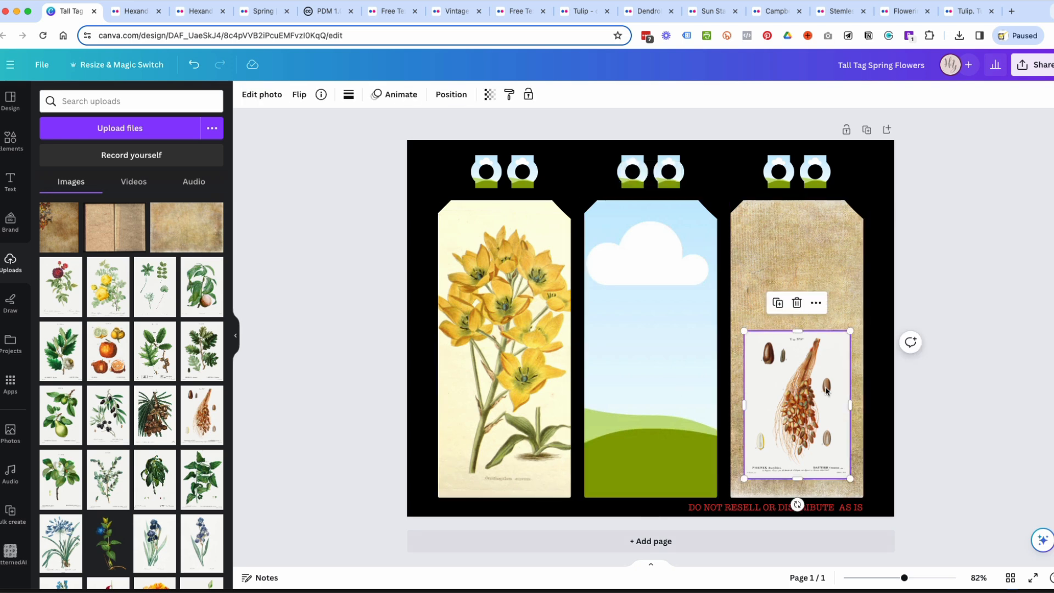
{"action": "key", "text": "Delete"}
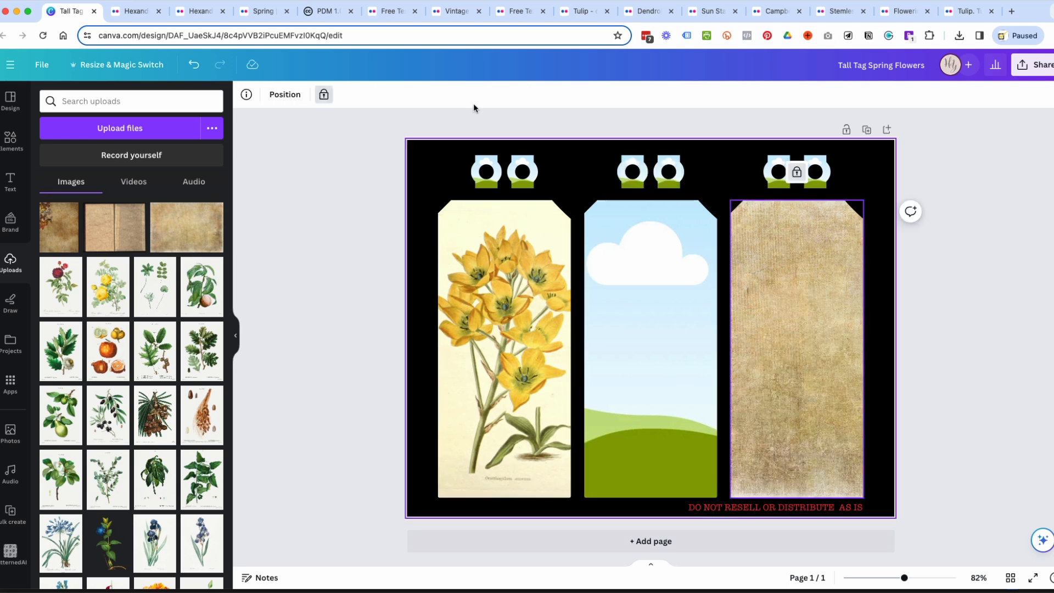
{"action": "left_click", "coordinate": [835, 333]}
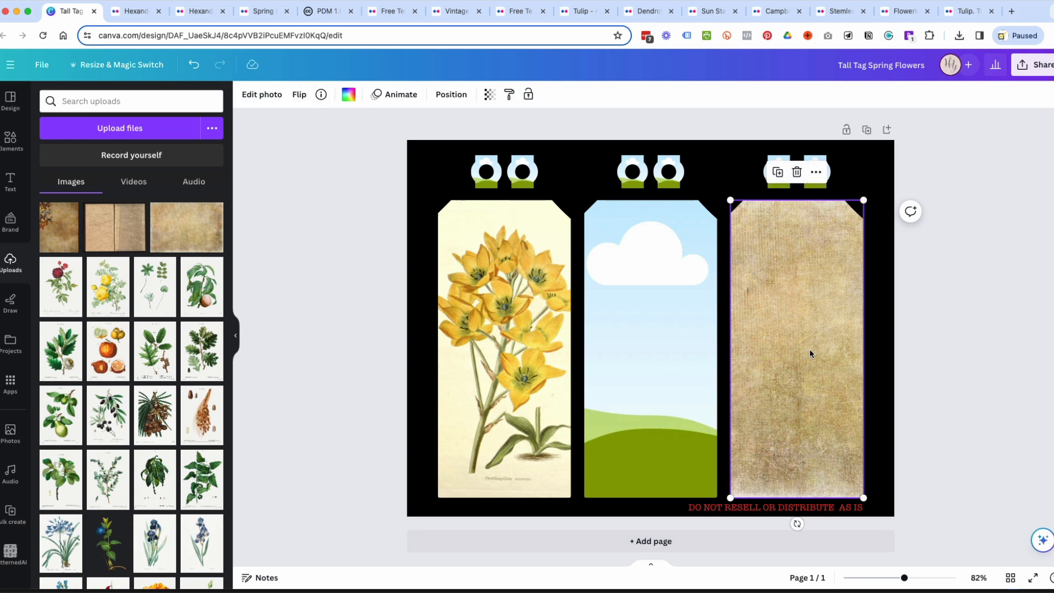
Fill the middle tag with the pink blossom illustration from the uploads.
{"action": "scroll", "coordinate": [183, 456], "scroll_direction": "down", "scroll_amount": 10}
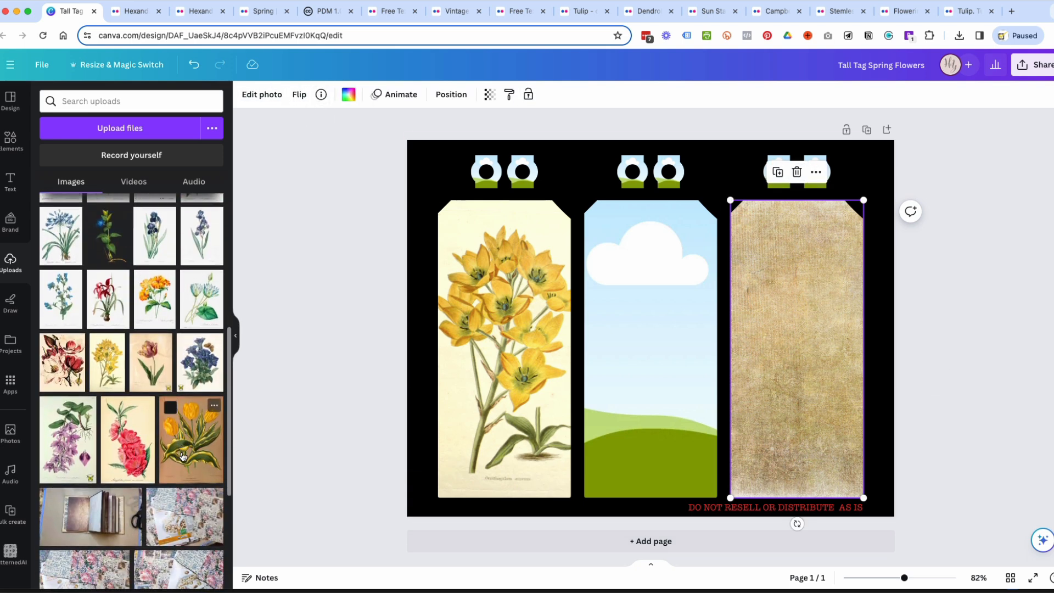
{"action": "left_click_drag", "start_coordinate": [124, 437], "coordinate": [631, 338]}
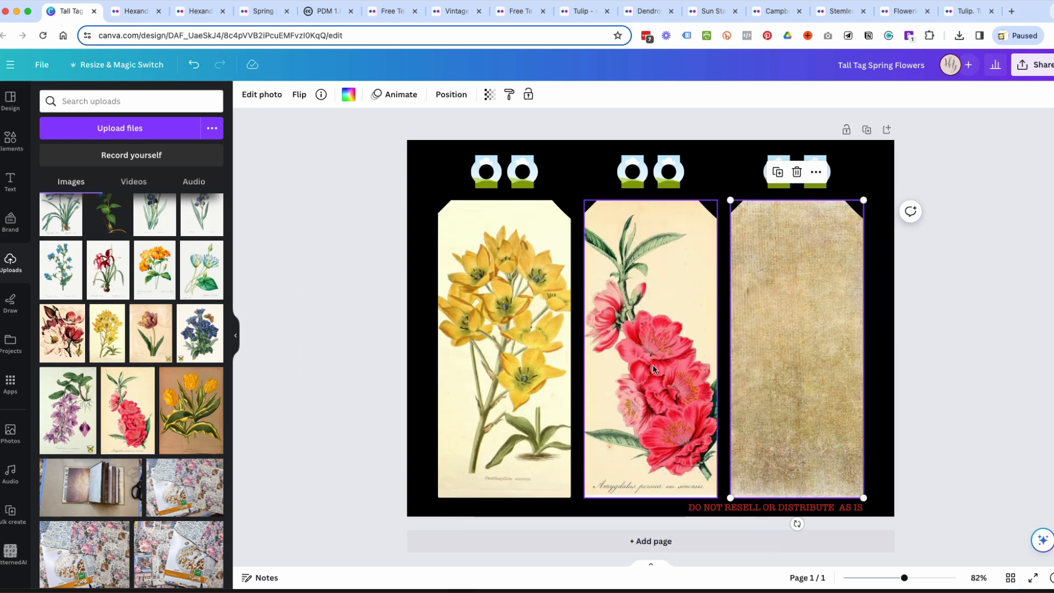
Enlarge the pink blossom illustration within the middle tag's crop, rotate it 21.8 degrees and reposition it to fill the tag.
{"action": "double_click", "coordinate": [660, 399]}
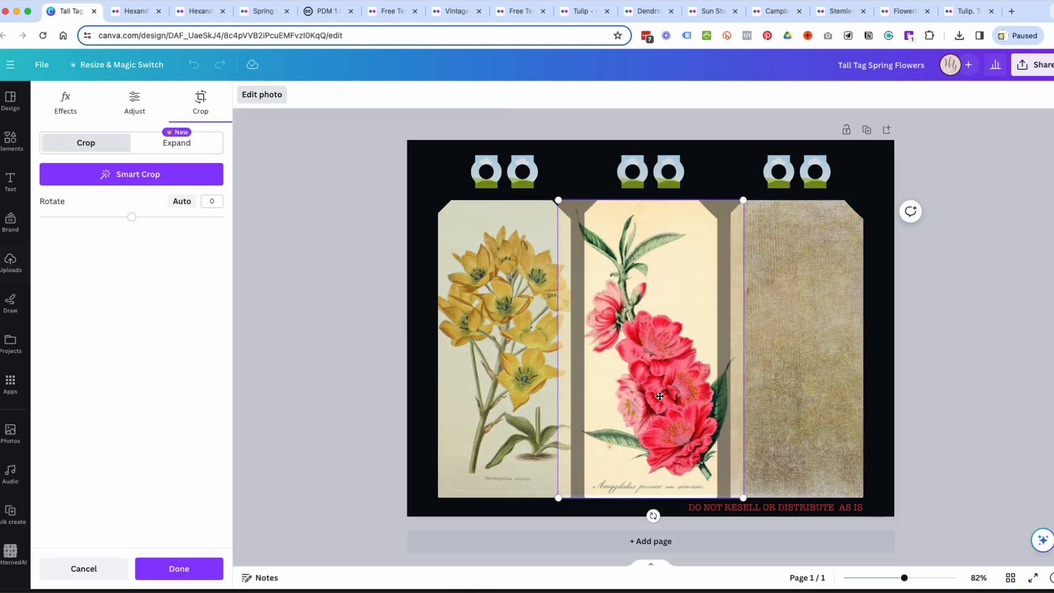
{"action": "left_click_drag", "start_coordinate": [557, 200], "coordinate": [537, 167]}
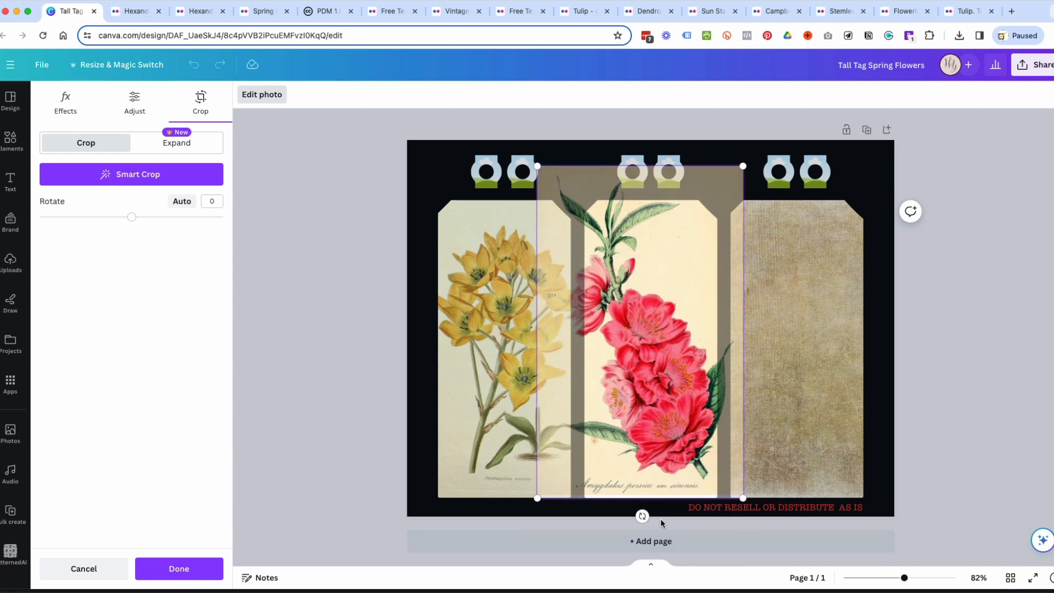
{"action": "left_click_drag", "start_coordinate": [740, 496], "coordinate": [763, 512]}
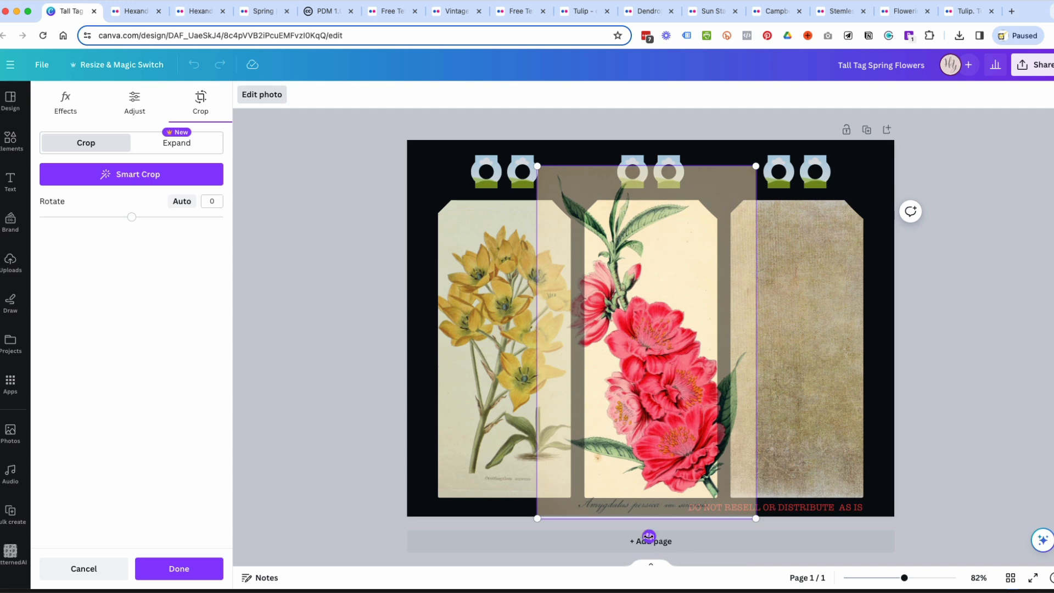
{"action": "left_click_drag", "start_coordinate": [648, 535], "coordinate": [568, 544]}
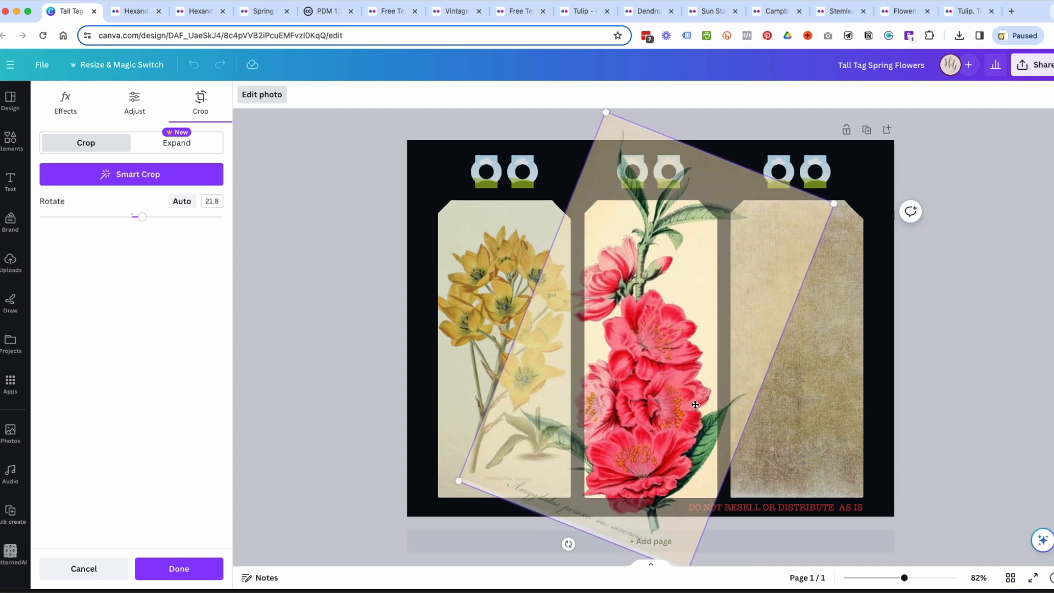
{"action": "left_click_drag", "start_coordinate": [457, 482], "coordinate": [502, 470]}
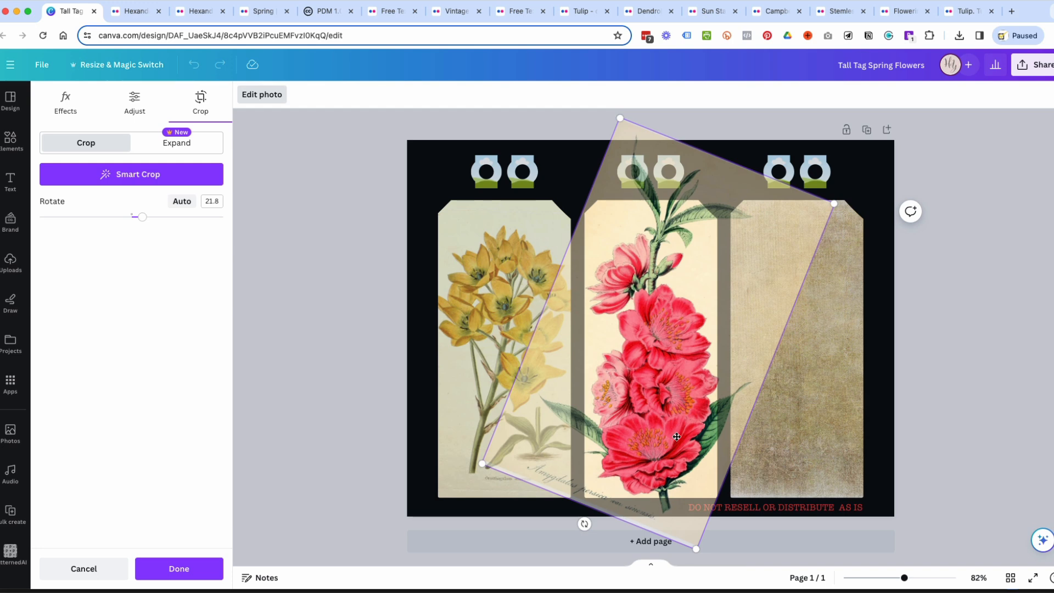
{"action": "mouse_move", "coordinate": [676, 436]}
{"action": "left_mouse_down"}
{"action": "mouse_move", "coordinate": [660, 416]}
{"action": "mouse_move", "coordinate": [675, 445]}
{"action": "mouse_move", "coordinate": [662, 443]}
{"action": "mouse_move", "coordinate": [676, 437]}
{"action": "left_mouse_up"}
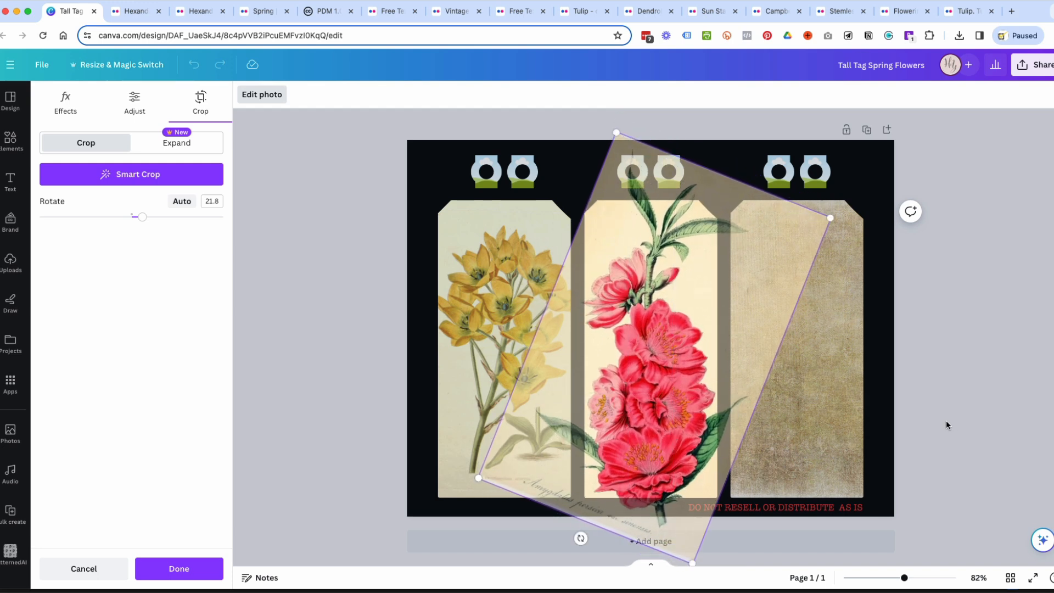
{"action": "left_click", "coordinate": [946, 420]}
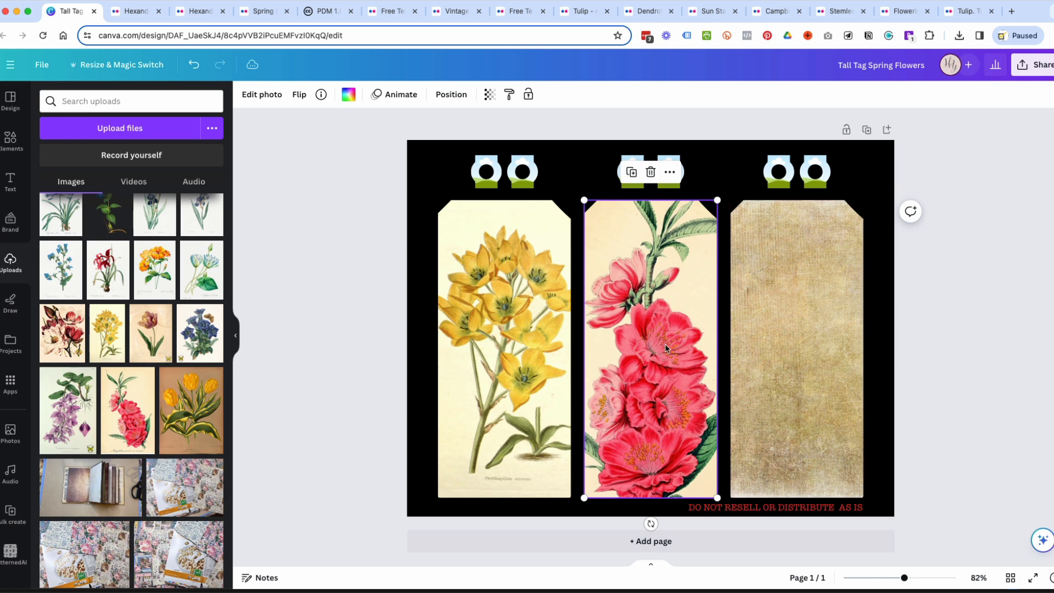
Fill the third tag with the purple and yellow tulip illustration from the uploads and enlarge it within its crop.
{"action": "mouse_move", "coordinate": [141, 374]}
{"action": "mouse_move", "coordinate": [186, 419]}
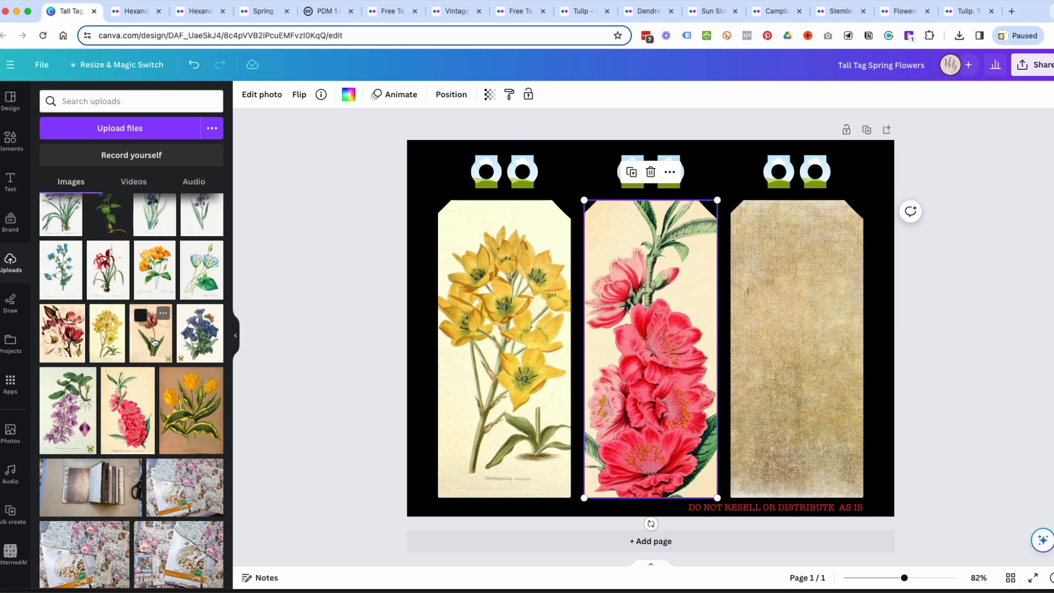
{"action": "left_click_drag", "start_coordinate": [154, 341], "coordinate": [816, 315]}
{"action": "double_click", "coordinate": [792, 332]}
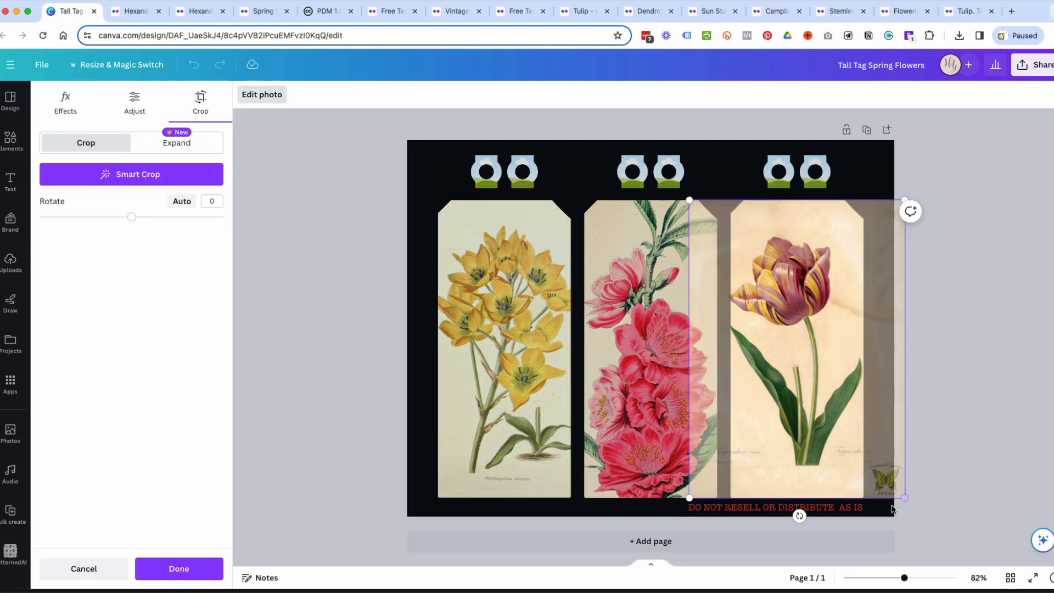
{"action": "left_click_drag", "start_coordinate": [895, 501], "coordinate": [947, 556]}
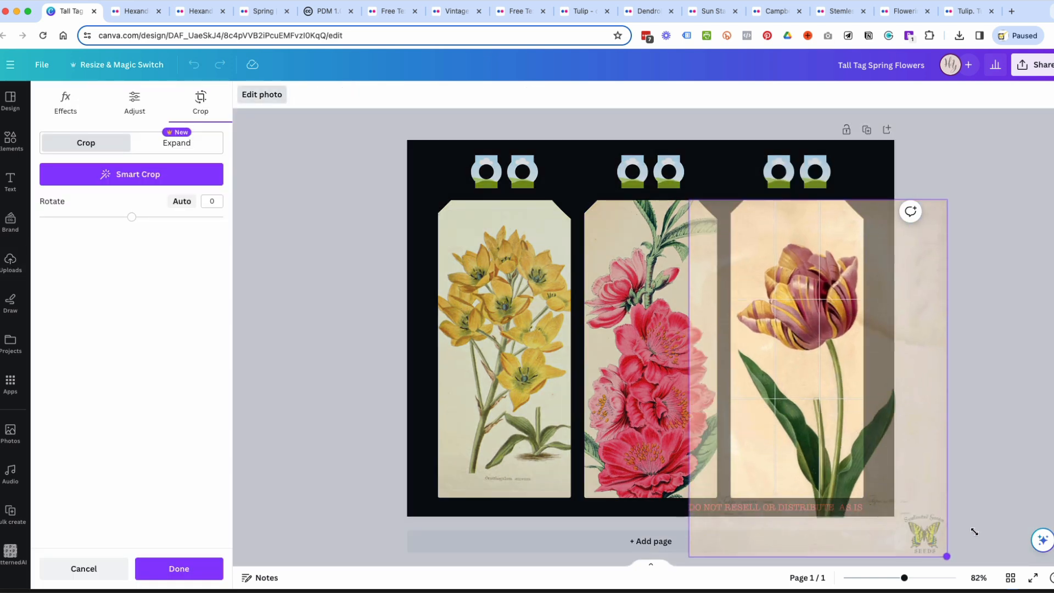
{"action": "left_click", "coordinate": [1007, 503]}
Shift the tulip illustration slightly upward within the third tag's crop, keeping the tag itself in place.
{"action": "left_click_drag", "start_coordinate": [814, 306], "coordinate": [808, 279]}
{"action": "key", "text": "ctrl+z"}
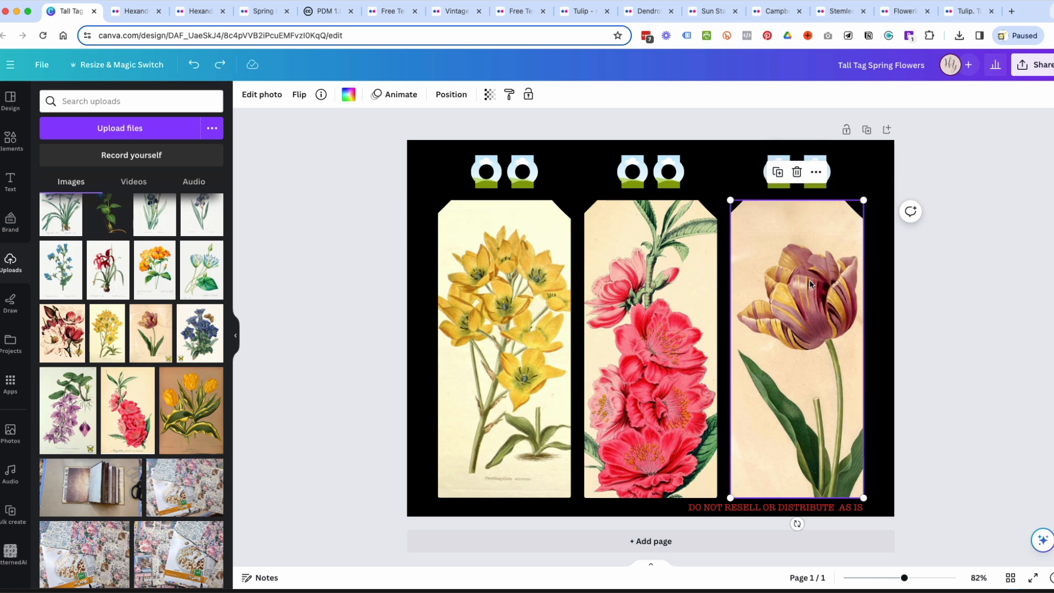
{"action": "double_click", "coordinate": [771, 279]}
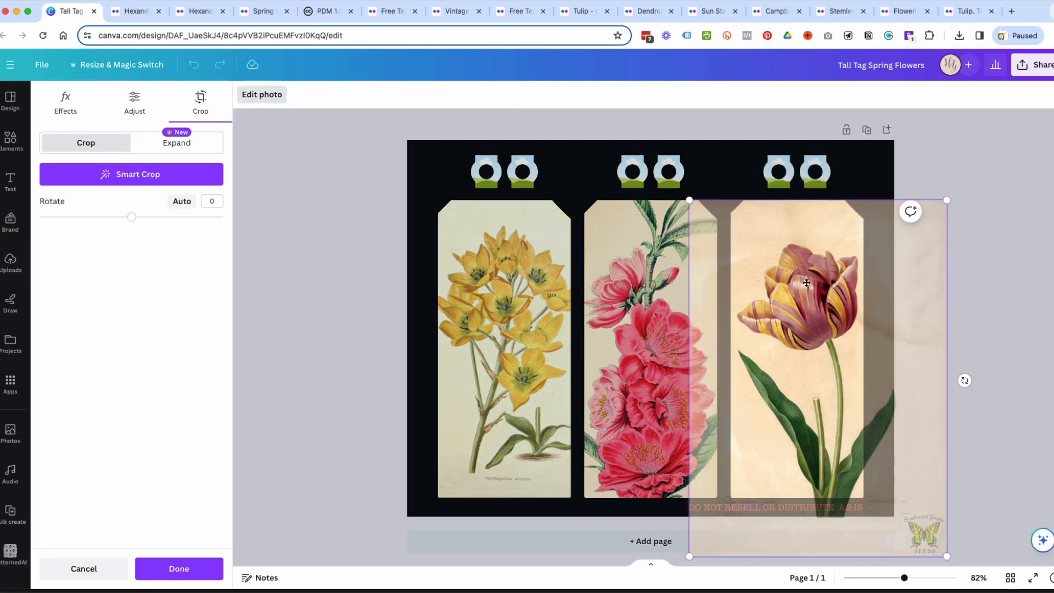
{"action": "left_click_drag", "start_coordinate": [807, 287], "coordinate": [806, 274]}
{"action": "left_click", "coordinate": [1033, 271]}
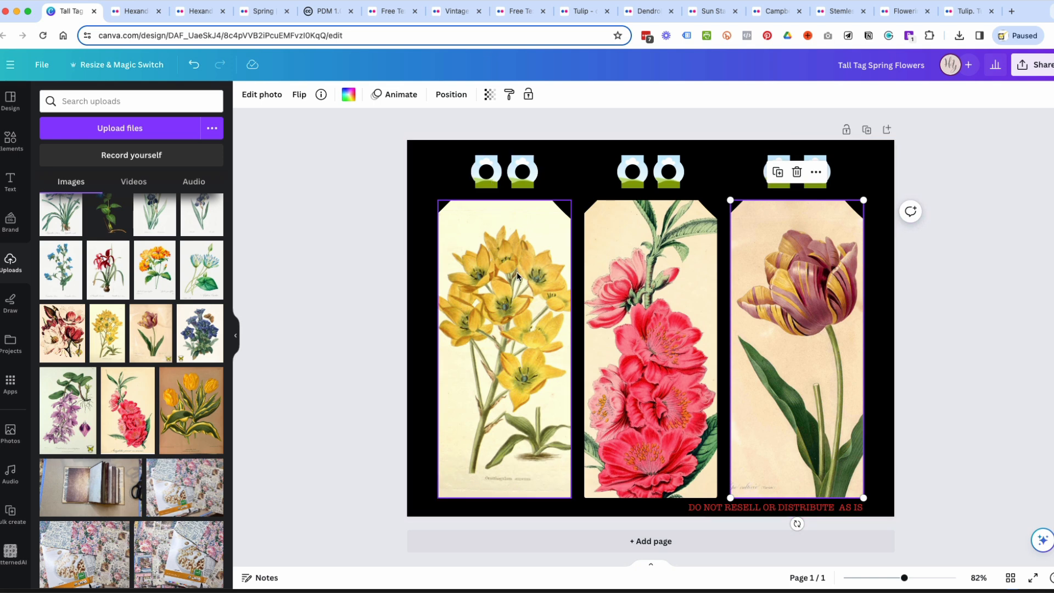
Fill the first hole reinforcer above the yellow flower tag with the dark aged-paper texture from the uploads.
{"action": "left_click", "coordinate": [488, 177]}
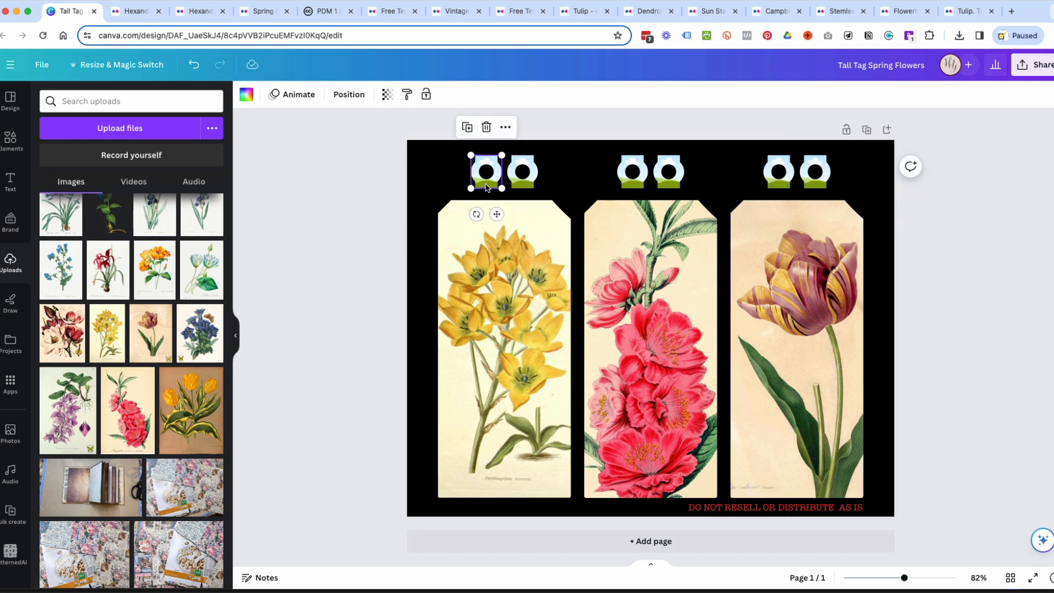
{"action": "scroll", "coordinate": [143, 242], "scroll_direction": "up", "scroll_amount": 1}
{"action": "scroll", "coordinate": [143, 242], "scroll_direction": "up", "scroll_amount": 10}
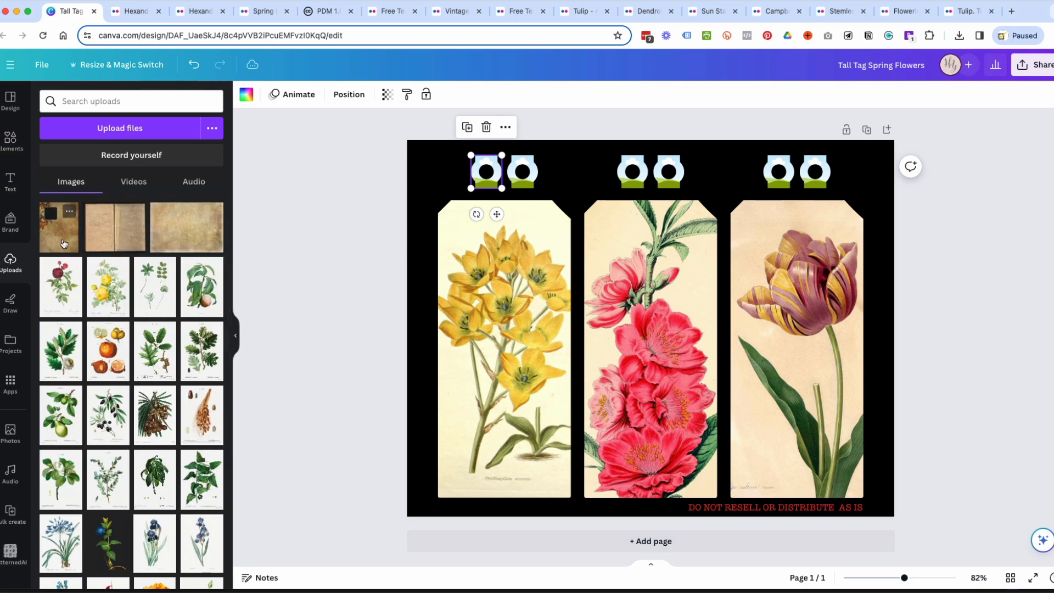
{"action": "left_click_drag", "start_coordinate": [64, 238], "coordinate": [486, 173]}
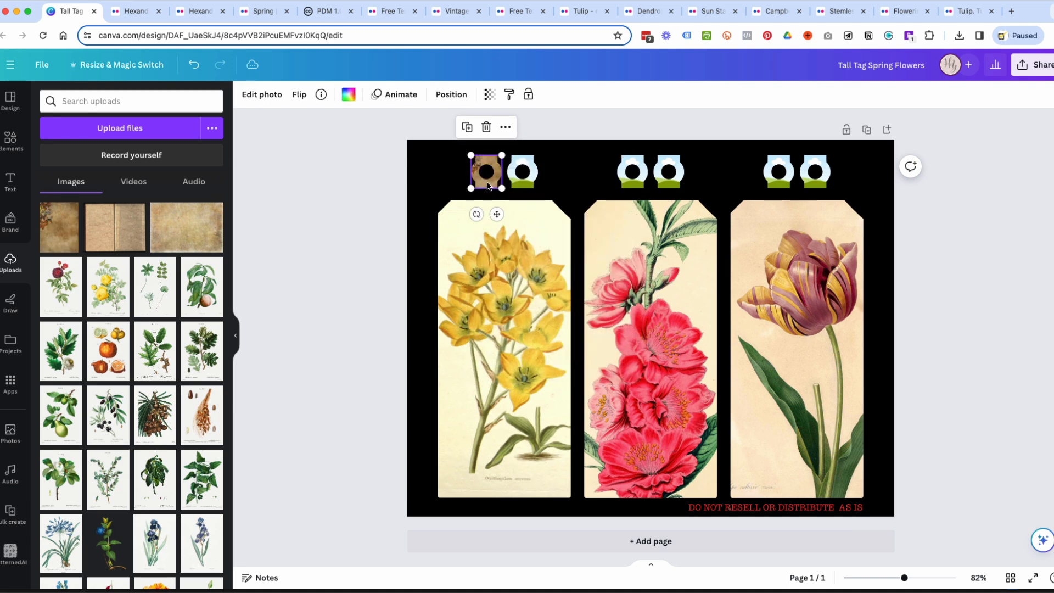
Enlarge and shift the reinforcer's texture to a plain brown area, and place the reinforcer at the top centre of the yellow flower tag.
{"action": "double_click", "coordinate": [488, 185]}
{"action": "left_click_drag", "start_coordinate": [501, 191], "coordinate": [615, 329]}
{"action": "left_click_drag", "start_coordinate": [535, 265], "coordinate": [465, 170]}
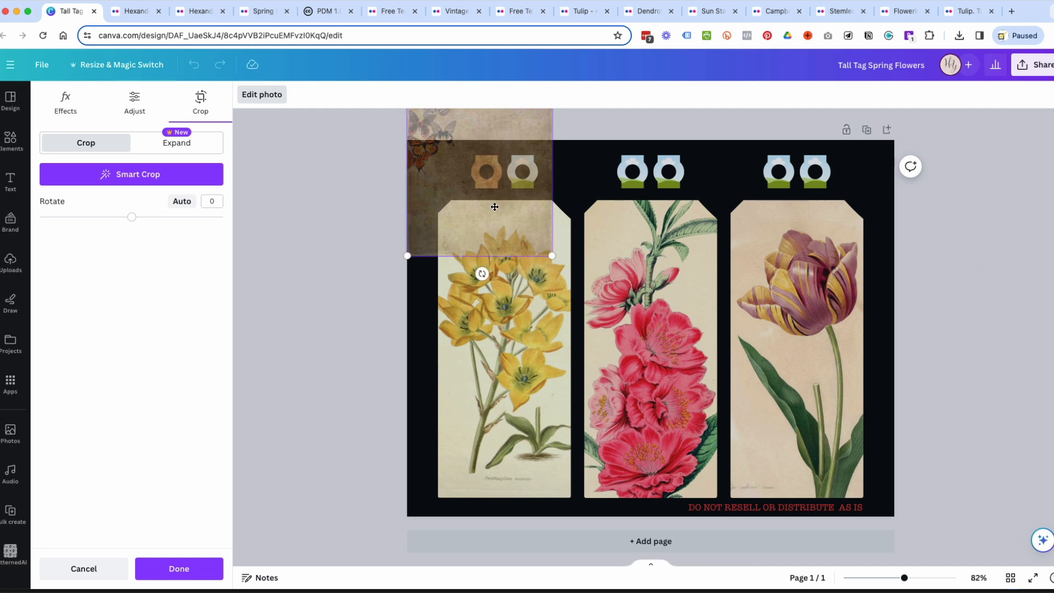
{"action": "left_click", "coordinate": [1039, 285]}
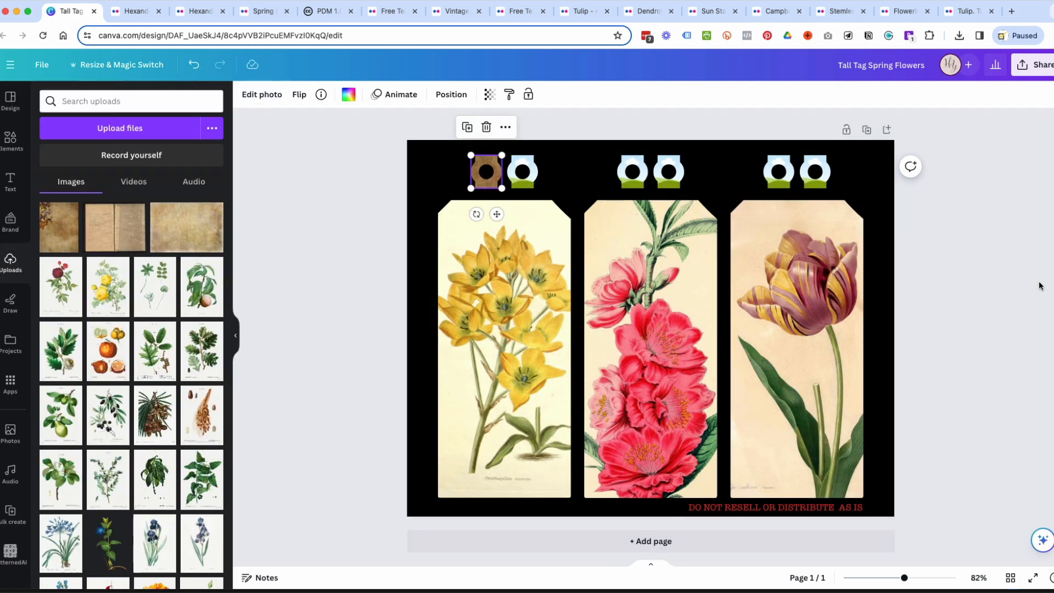
{"action": "left_click_drag", "start_coordinate": [491, 187], "coordinate": [505, 223]}
Try shrinking the tulip tag, rotating it sideways, enlarging it across the page and rotating it back towards upright.
{"action": "left_click", "coordinate": [831, 311]}
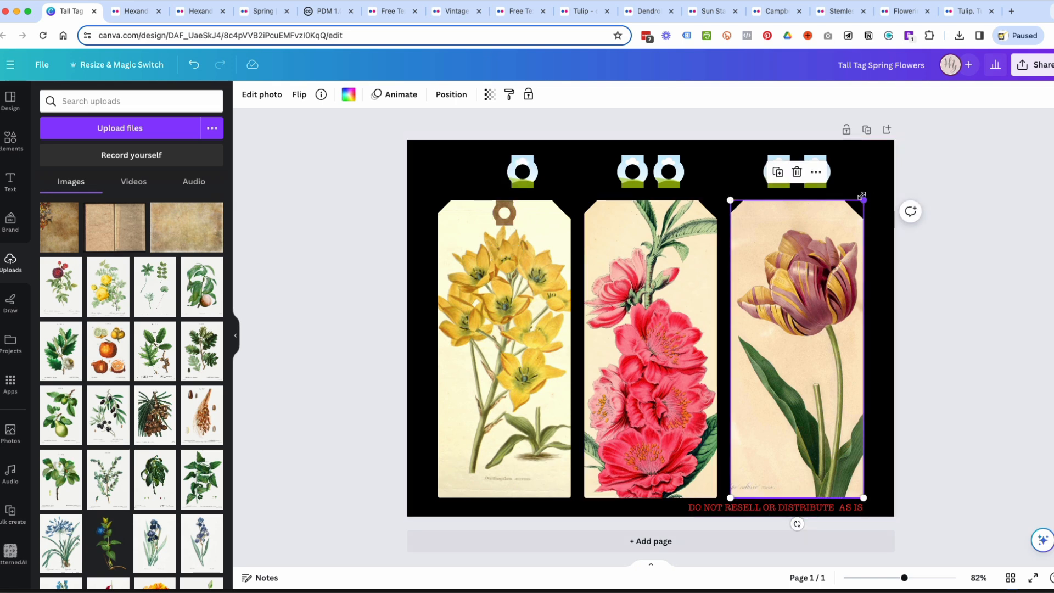
{"action": "left_click_drag", "start_coordinate": [863, 202], "coordinate": [829, 282]}
{"action": "left_click_drag", "start_coordinate": [778, 523], "coordinate": [653, 387]}
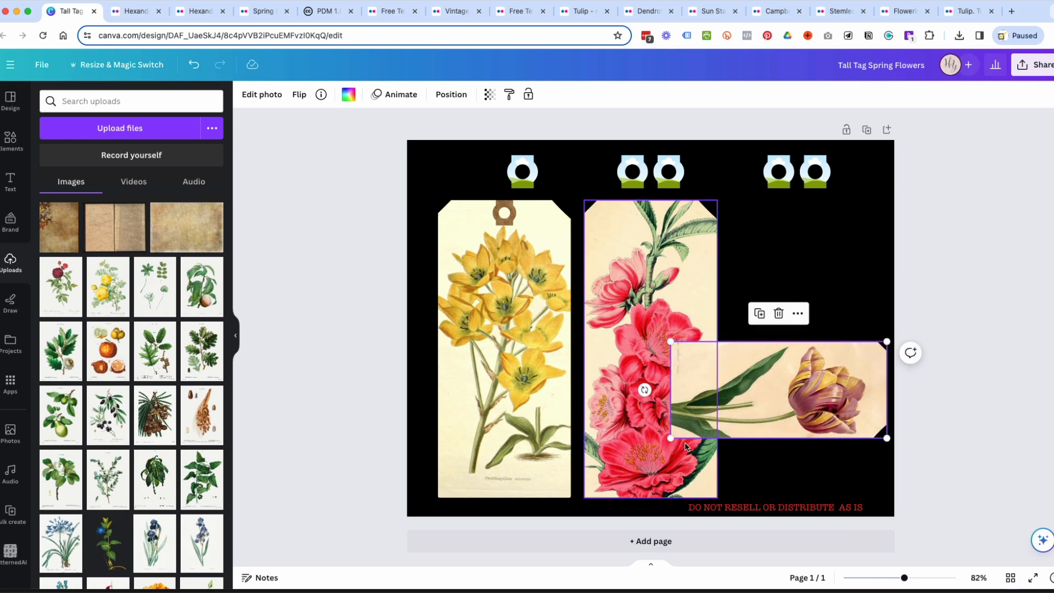
{"action": "left_click_drag", "start_coordinate": [671, 437], "coordinate": [433, 546]}
{"action": "left_click_drag", "start_coordinate": [571, 418], "coordinate": [567, 369]}
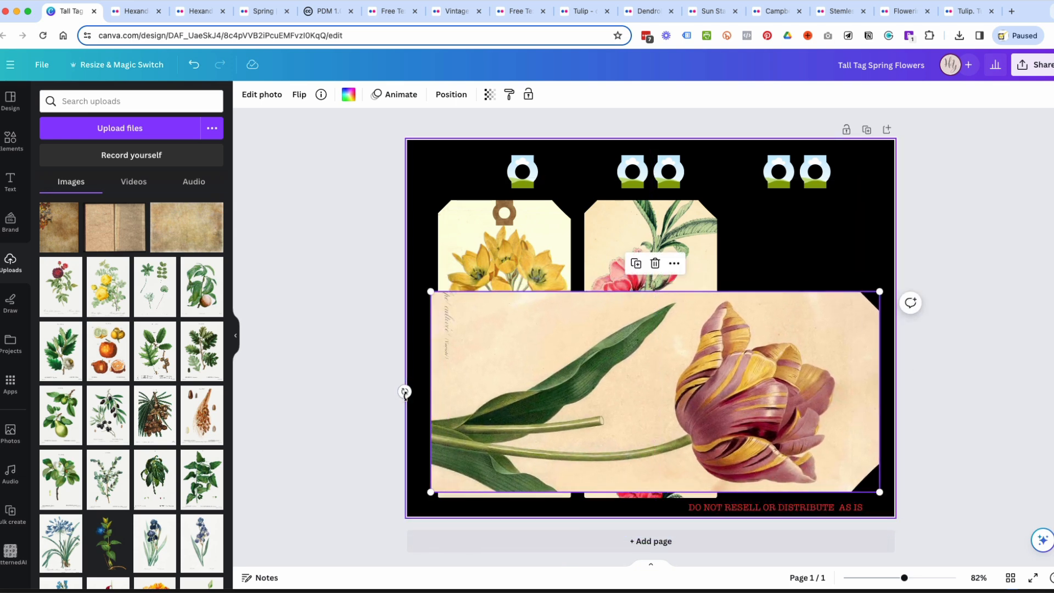
{"action": "left_click_drag", "start_coordinate": [404, 391], "coordinate": [702, 545]}
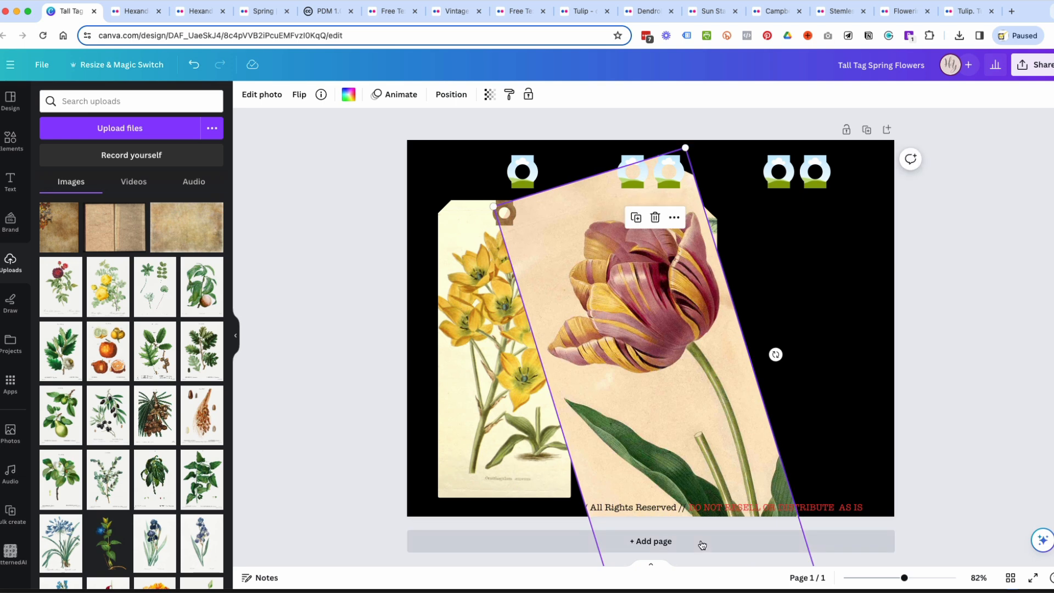
Undo the resizing, moving and rotation of the tulip tag.
{"action": "key", "text": "super+z"}
{"action": "key", "text": "super+z"}
{"action": "key", "text": "super+z"}
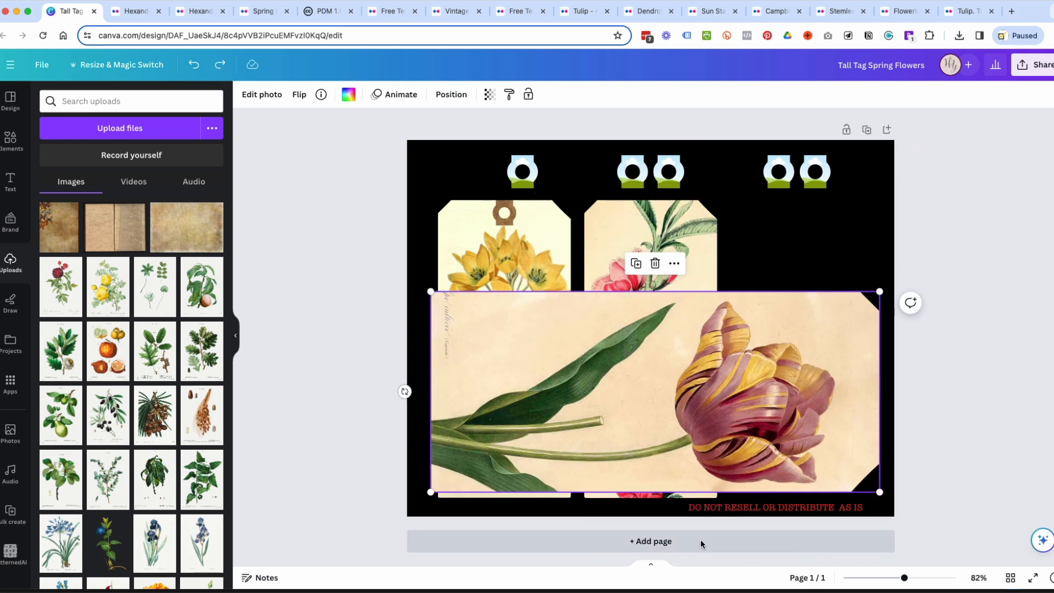
{"action": "key", "text": "super+z"}
{"action": "key", "text": "super+z"}
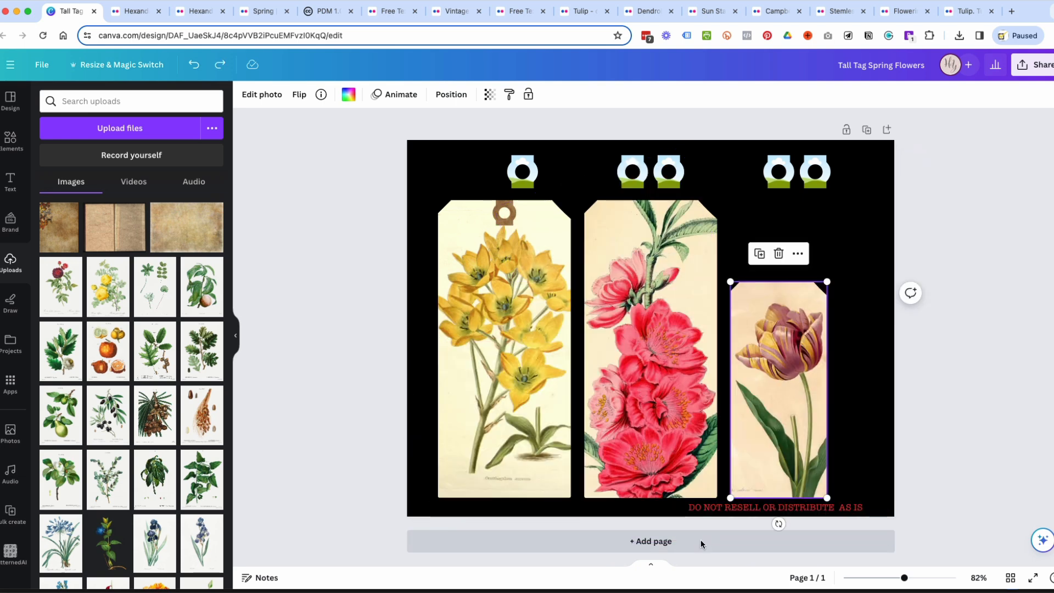
{"action": "left_click", "coordinate": [992, 403]}
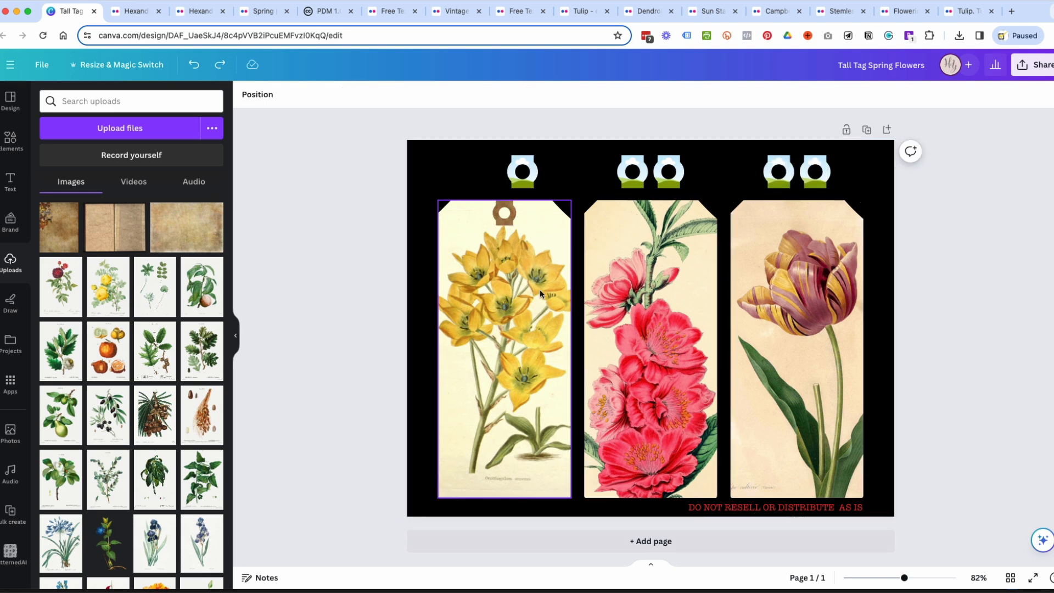
Delete the five remaining unfilled hole reinforcers above the tags.
{"action": "left_click", "coordinate": [531, 185]}
{"action": "key", "text": "Delete"}
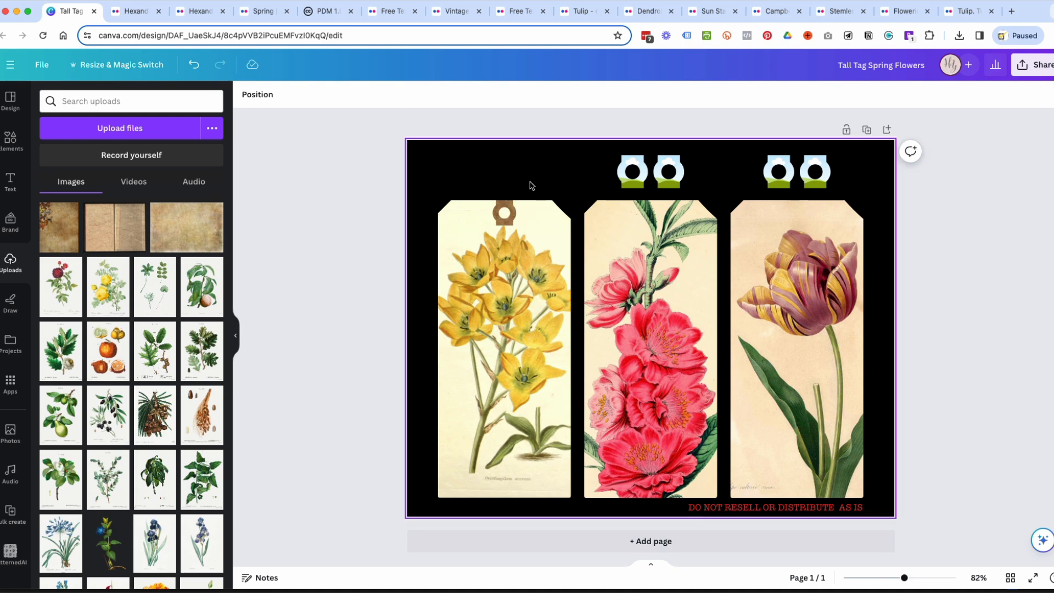
{"action": "left_click_drag", "start_coordinate": [553, 172], "coordinate": [876, 181]}
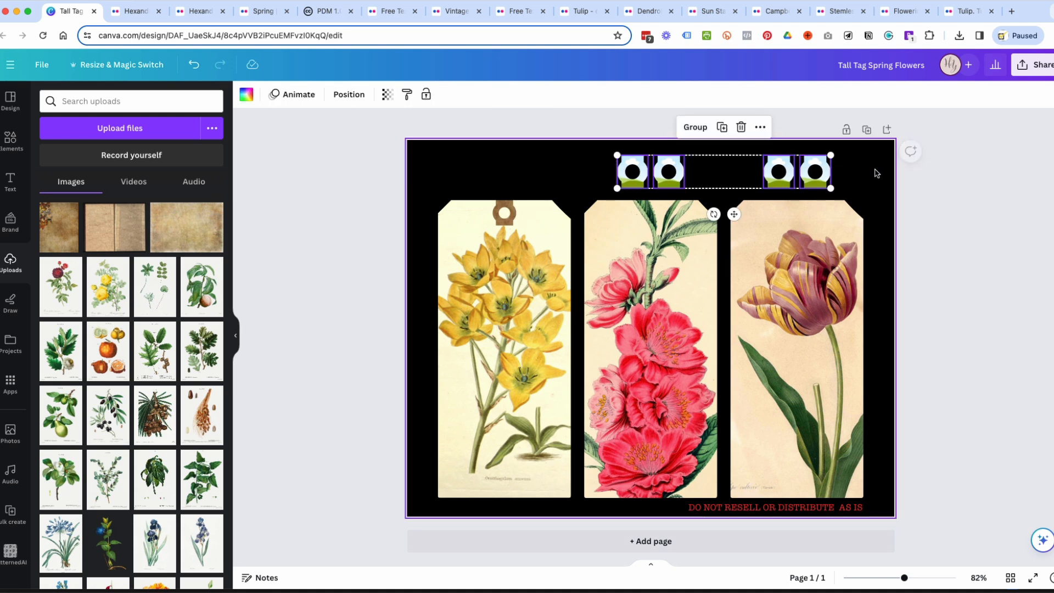
{"action": "key", "text": "Delete"}
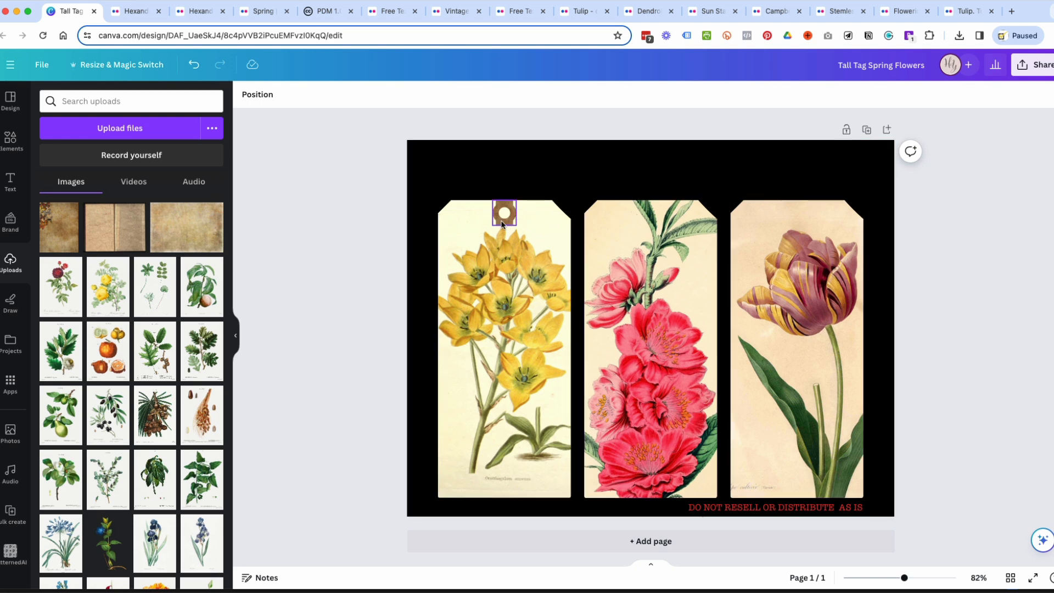
Duplicate the brown hole reinforcer and place copies at the top centre of the middle and third tags.
{"action": "left_click", "coordinate": [504, 213]}
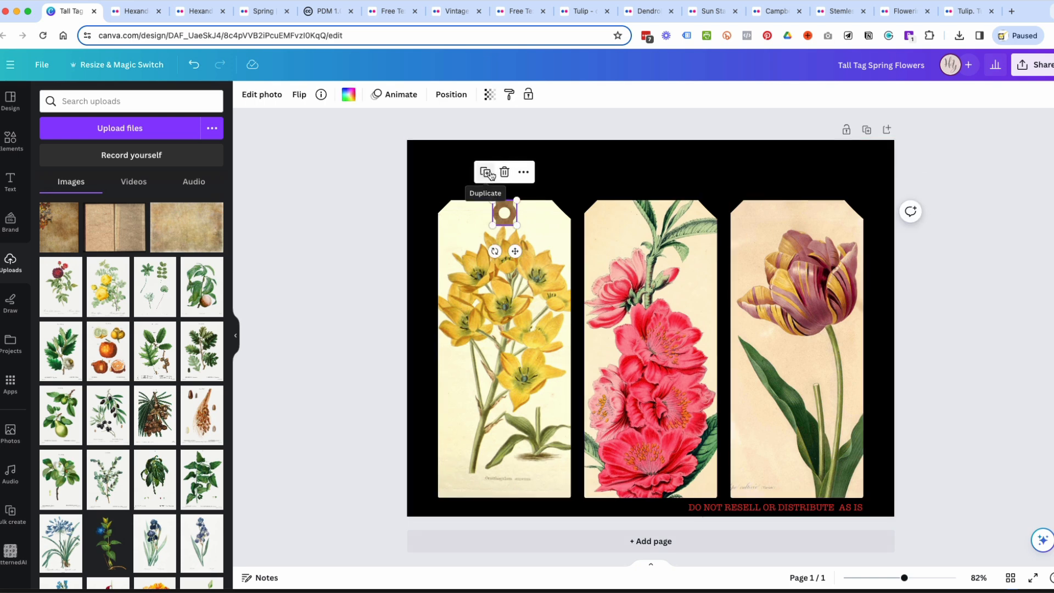
{"action": "left_click", "coordinate": [486, 173]}
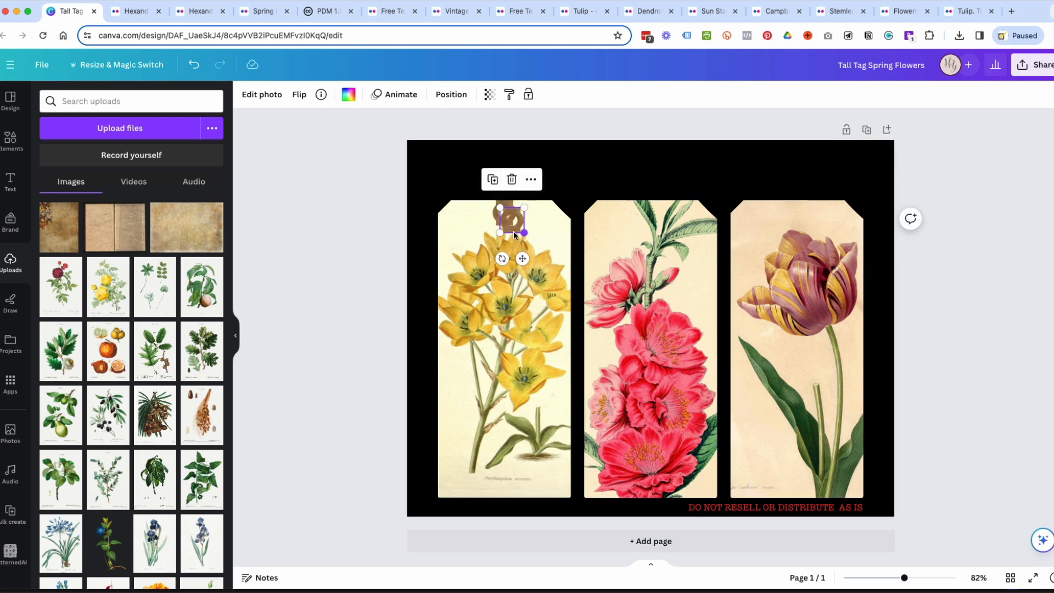
{"action": "left_click_drag", "start_coordinate": [509, 233], "coordinate": [649, 224]}
{"action": "left_click", "coordinate": [631, 173]}
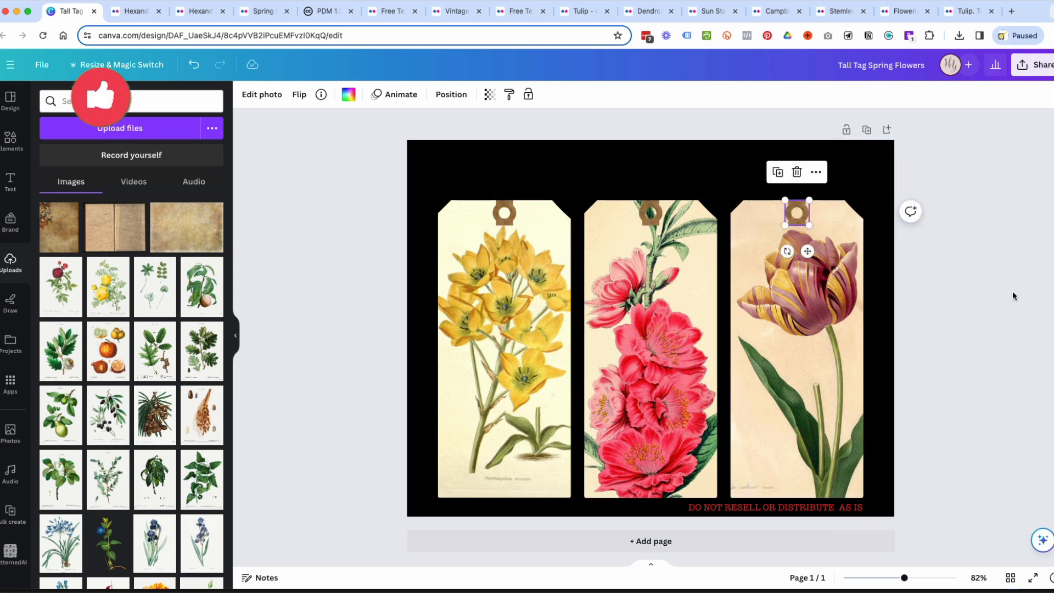
Remove the black page background and move all three tags with their reinforcers up, away from the copyright line.
{"action": "left_click", "coordinate": [592, 174]}
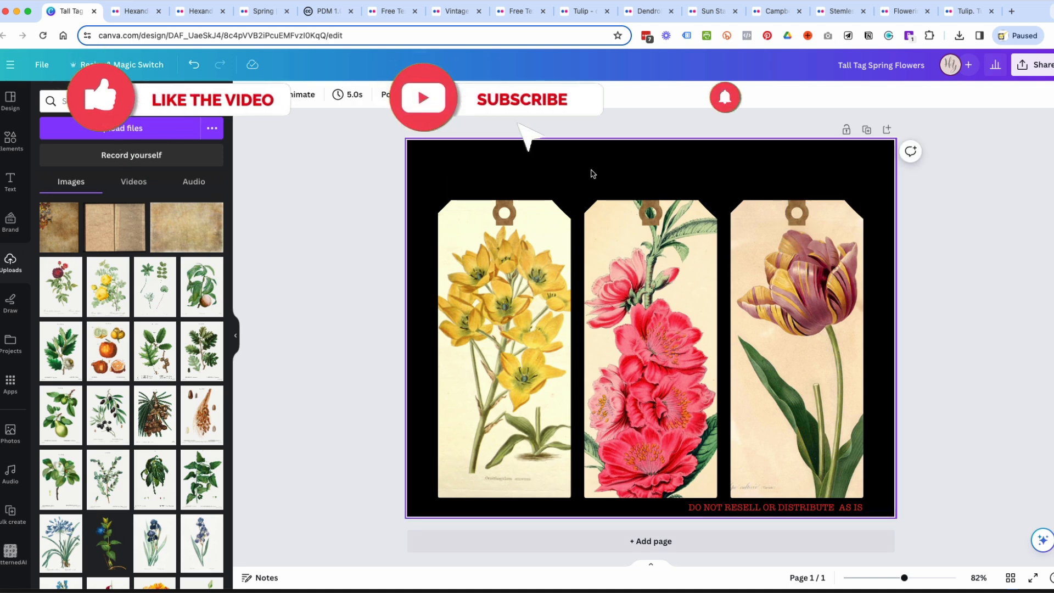
{"action": "key", "text": "Delete"}
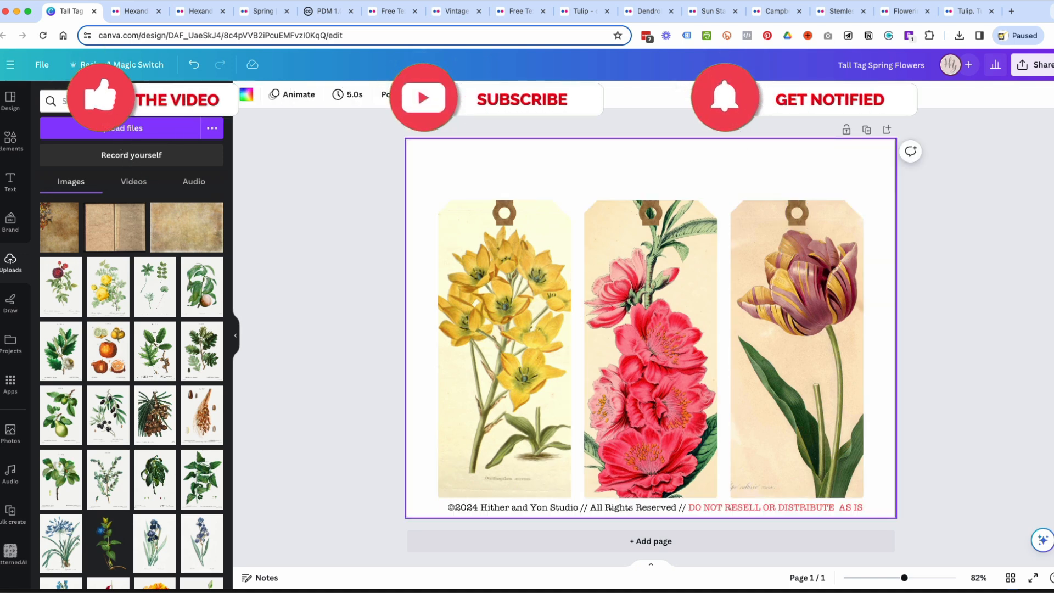
{"action": "left_click_drag", "start_coordinate": [384, 198], "coordinate": [882, 360]}
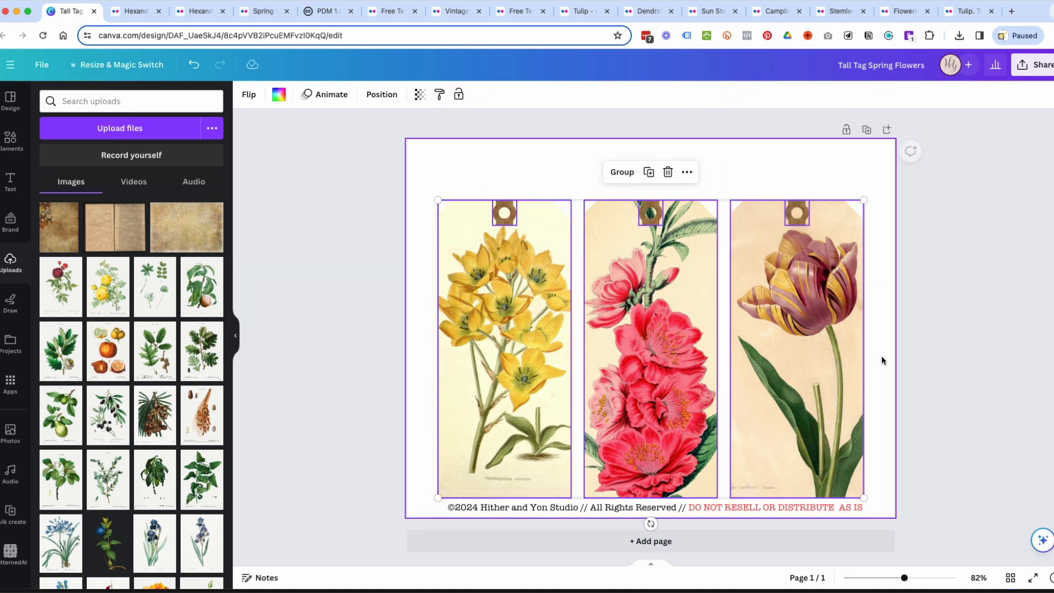
{"action": "left_click_drag", "start_coordinate": [811, 363], "coordinate": [812, 342]}
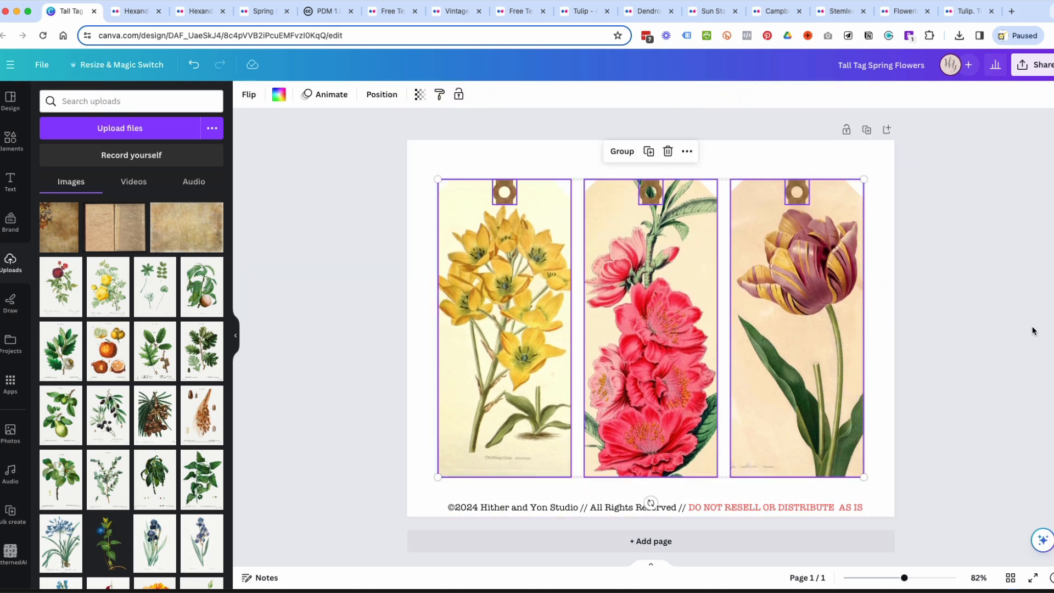
Duplicate the page and, on the copy, replace the first tag's yellow flowers with the uploaded purple orchid illustration.
{"action": "left_click", "coordinate": [865, 133]}
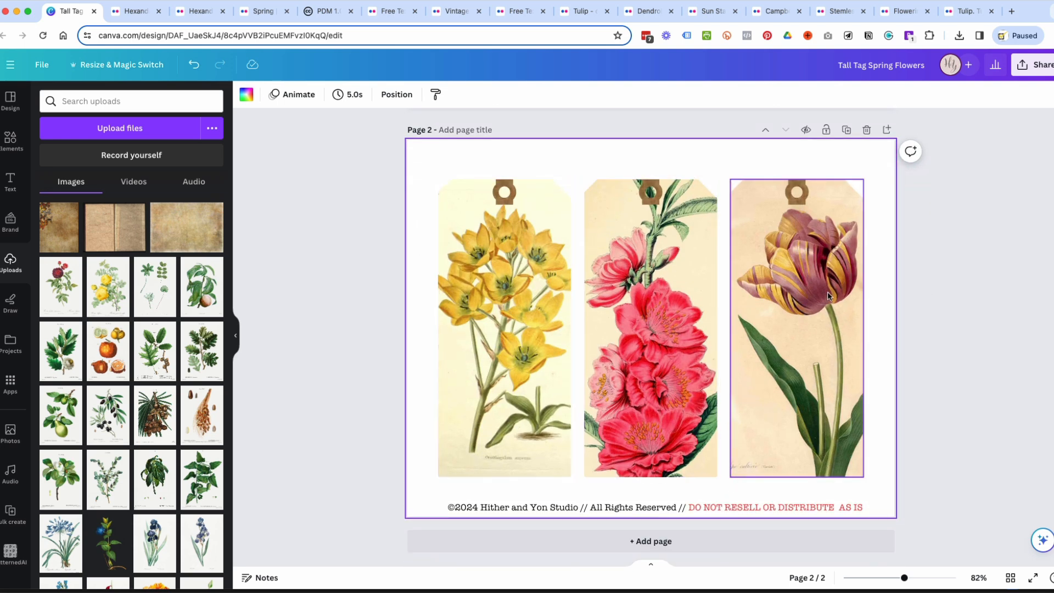
{"action": "scroll", "coordinate": [84, 392], "scroll_direction": "down", "scroll_amount": 2}
{"action": "scroll", "coordinate": [83, 392], "scroll_direction": "down", "scroll_amount": 5}
{"action": "scroll", "coordinate": [84, 392], "scroll_direction": "down", "scroll_amount": 1}
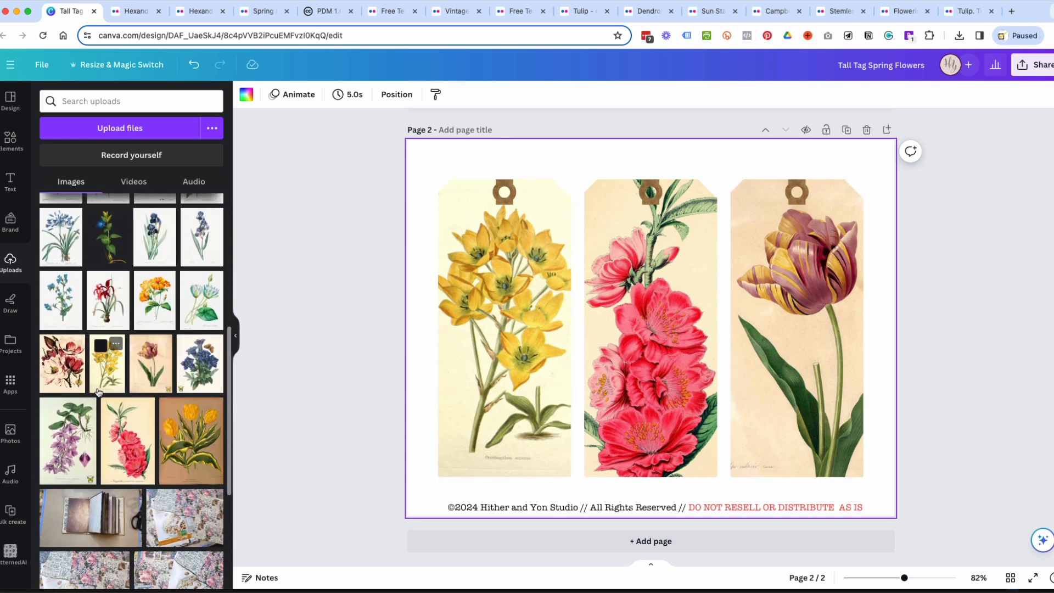
{"action": "left_click_drag", "start_coordinate": [200, 365], "coordinate": [486, 338]}
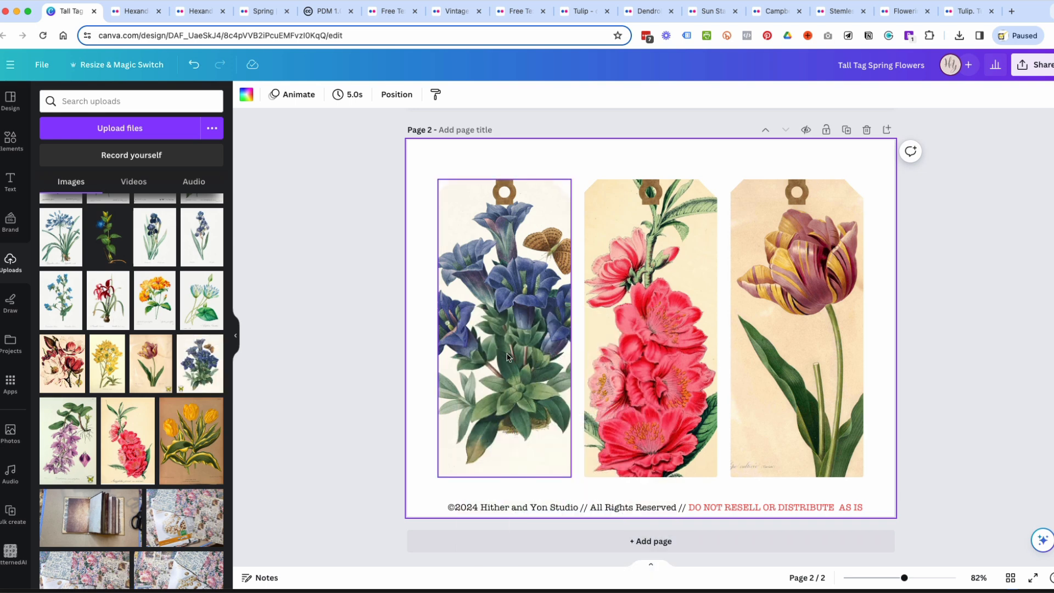
{"action": "left_click", "coordinate": [507, 357]}
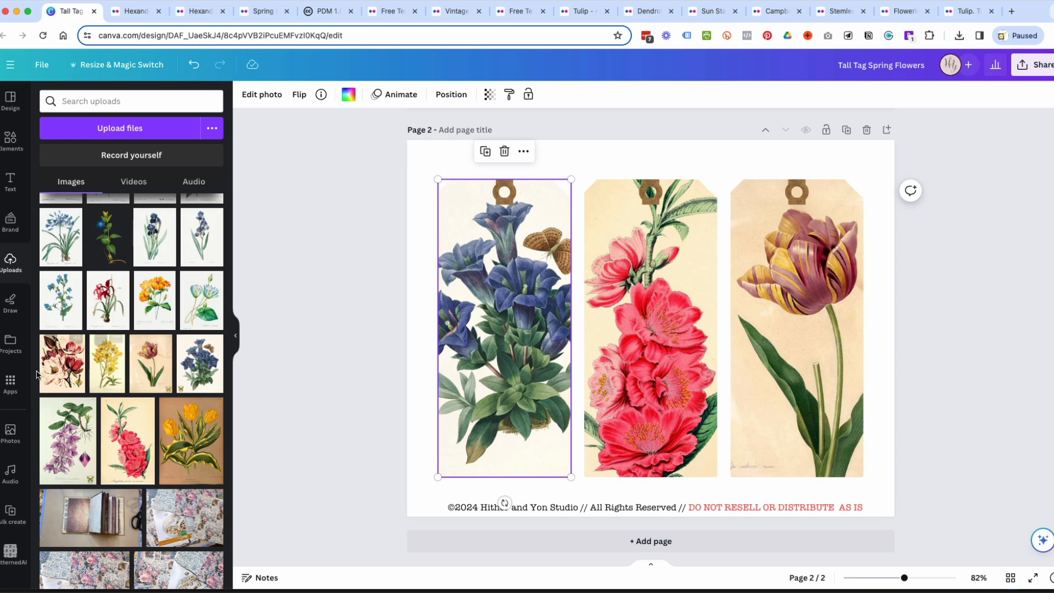
{"action": "left_click_drag", "start_coordinate": [74, 447], "coordinate": [445, 389]}
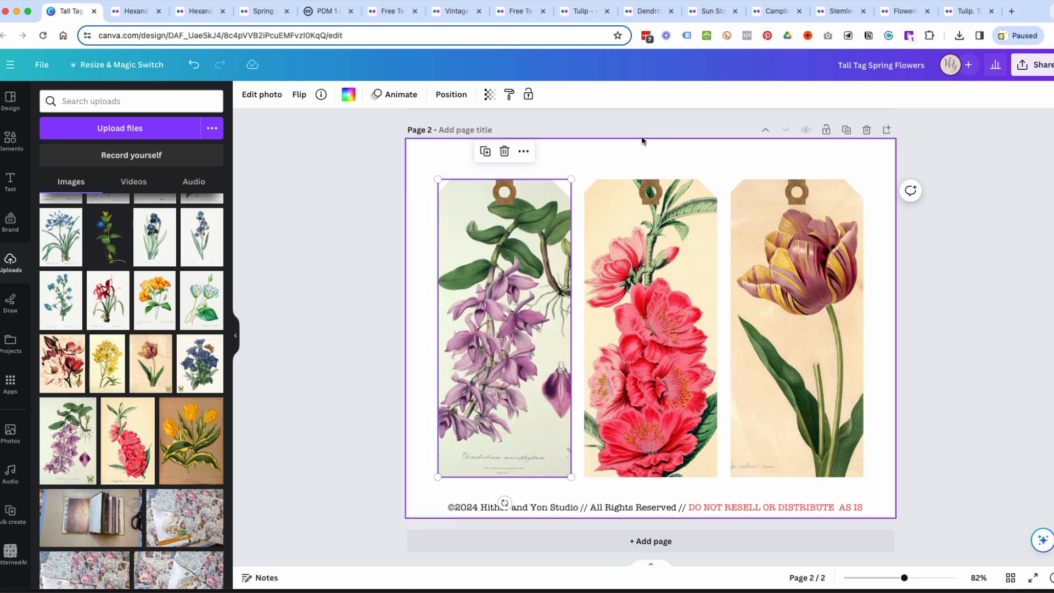
Adjust the orchid's crop in the first tag, shifting the image right and enlarging it so the blossoms fill the lower part.
{"action": "double_click", "coordinate": [503, 419]}
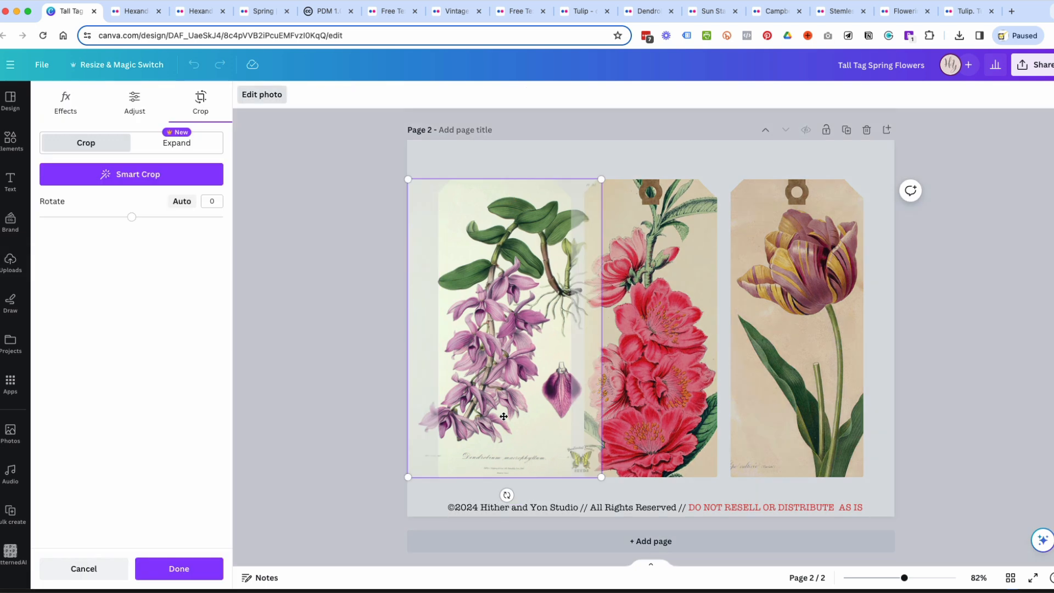
{"action": "left_click_drag", "start_coordinate": [504, 416], "coordinate": [535, 417]}
{"action": "left_click_drag", "start_coordinate": [624, 476], "coordinate": [642, 505]}
{"action": "left_click", "coordinate": [952, 390]}
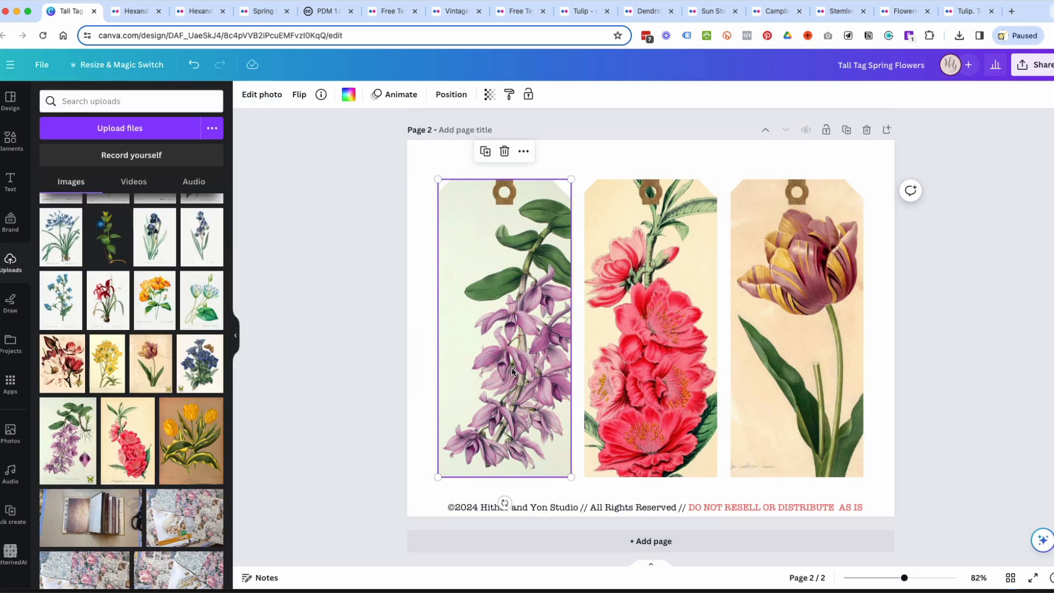
Replace the middle tag's pink flowers with the uploaded red and cream magnolia illustration.
{"action": "scroll", "coordinate": [65, 344], "scroll_direction": "up", "scroll_amount": 2}
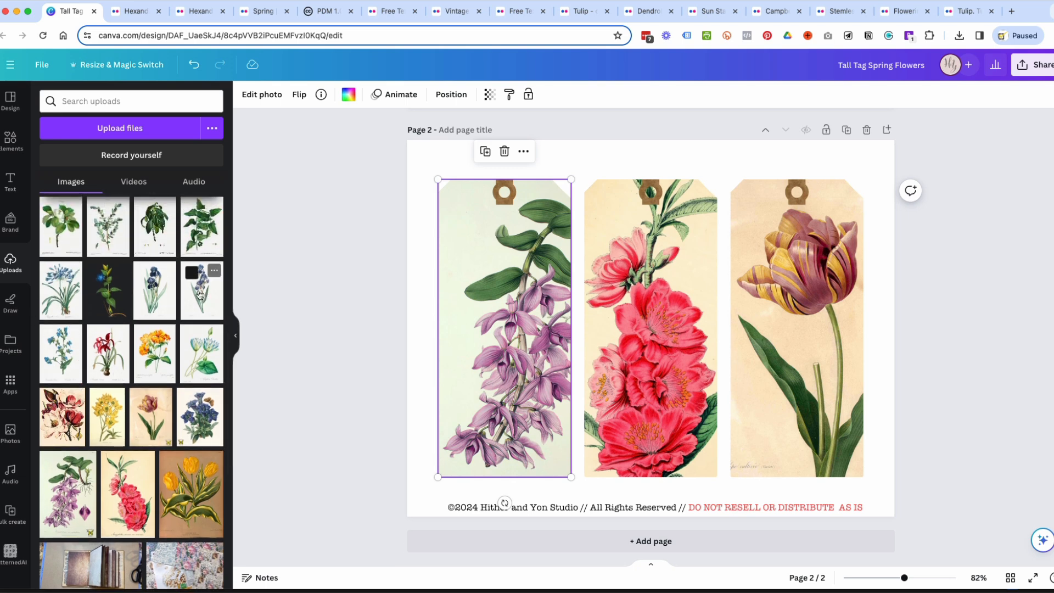
{"action": "left_click_drag", "start_coordinate": [218, 300], "coordinate": [620, 349]}
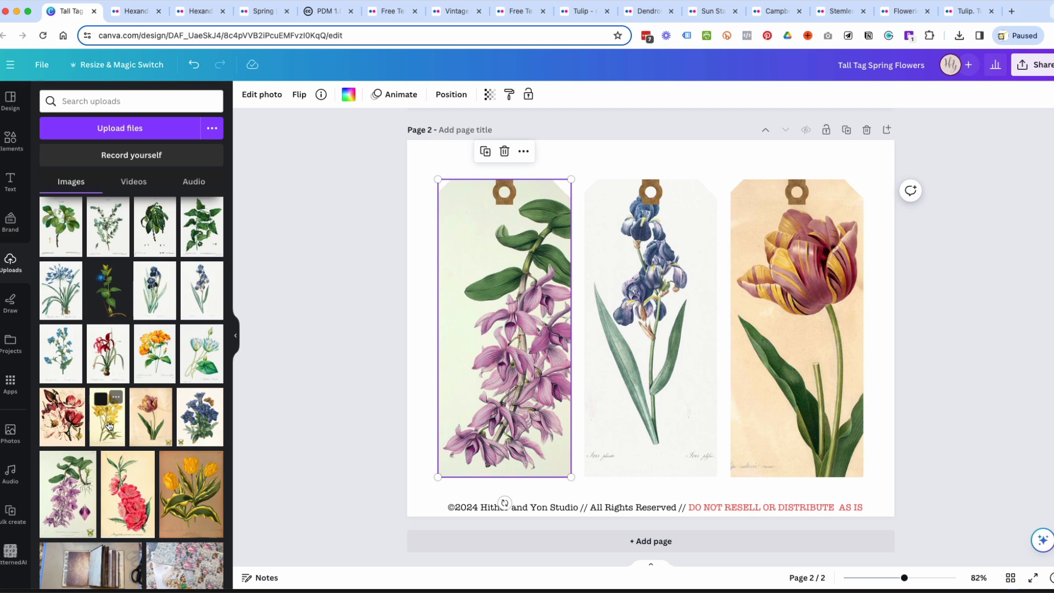
{"action": "left_click_drag", "start_coordinate": [71, 427], "coordinate": [604, 289]}
Shift the magnolia image right within the middle tag and enlarge it so the cream blossom fills the lower half.
{"action": "double_click", "coordinate": [643, 309]}
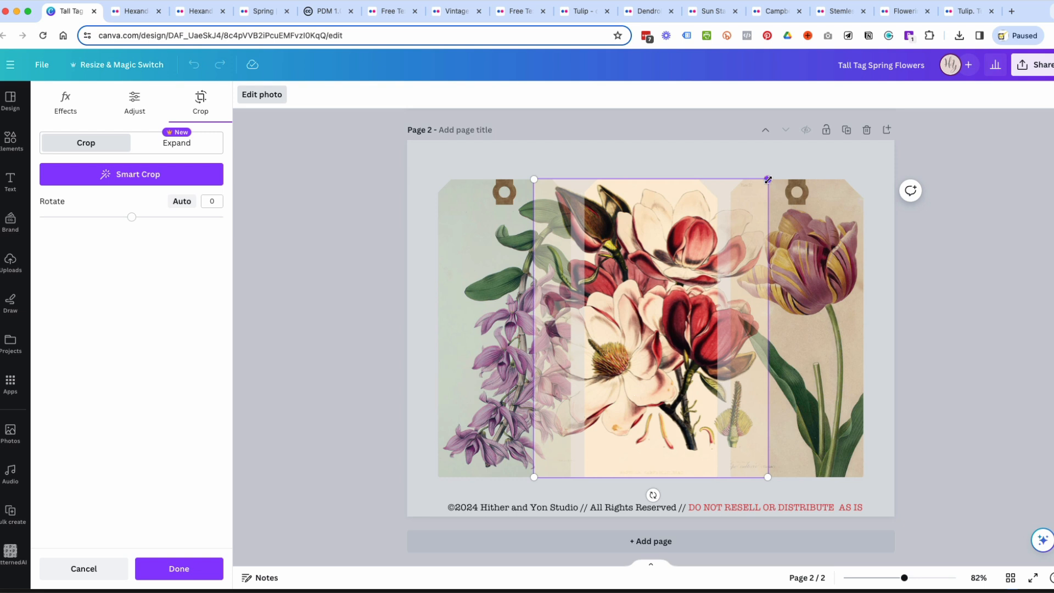
{"action": "left_click_drag", "start_coordinate": [650, 382], "coordinate": [695, 382]}
{"action": "left_click", "coordinate": [934, 410]}
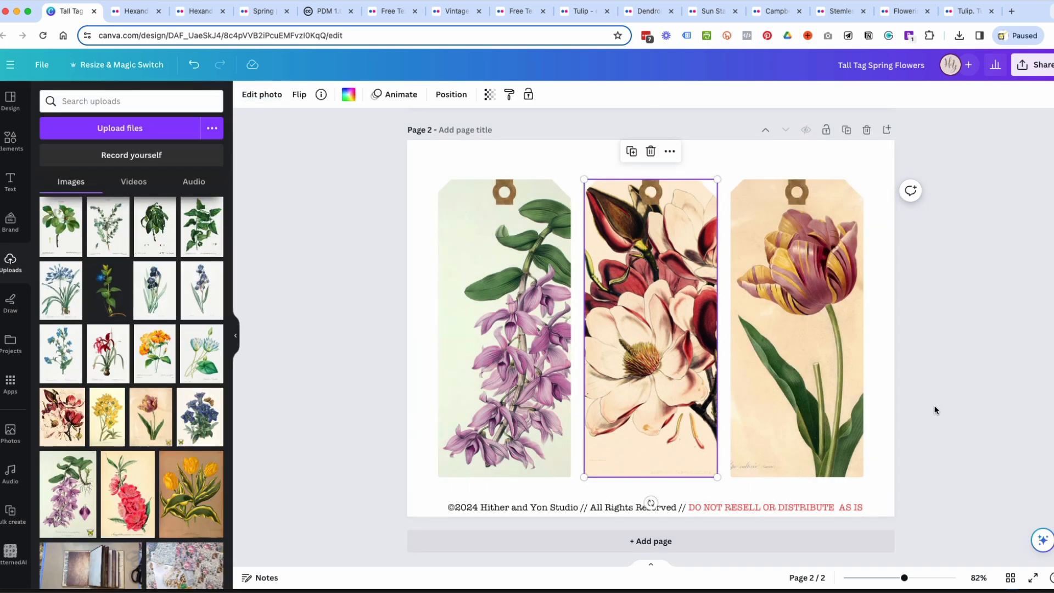
{"action": "double_click", "coordinate": [632, 283]}
{"action": "left_click_drag", "start_coordinate": [643, 331], "coordinate": [655, 331]}
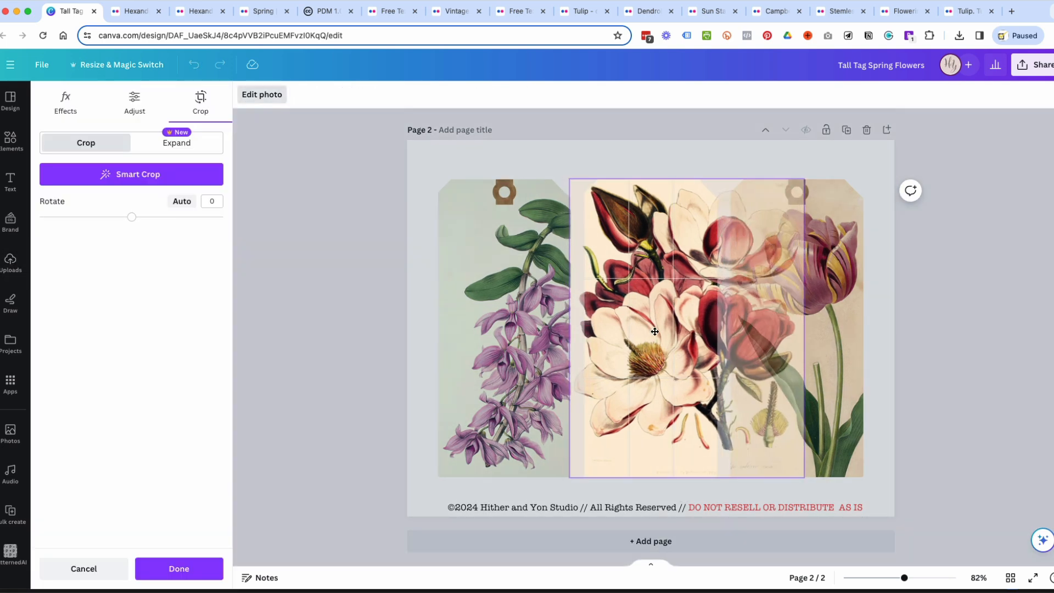
{"action": "left_click_drag", "start_coordinate": [802, 476], "coordinate": [837, 497]}
{"action": "left_click", "coordinate": [970, 440]}
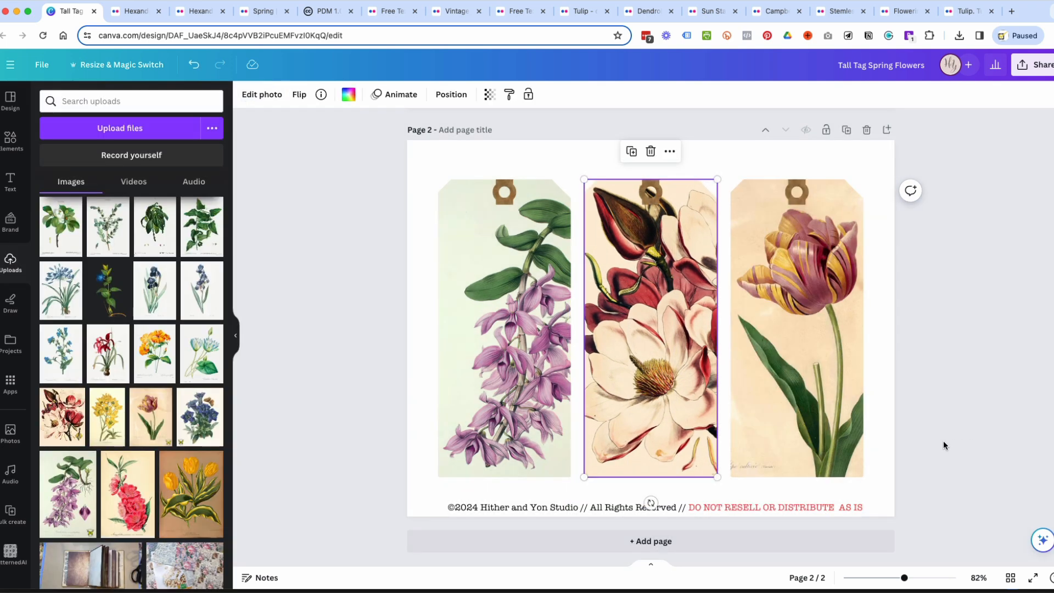
Replace the third tag's tulip with the uploaded dark red rose illustration.
{"action": "scroll", "coordinate": [149, 377], "scroll_direction": "up", "scroll_amount": 5}
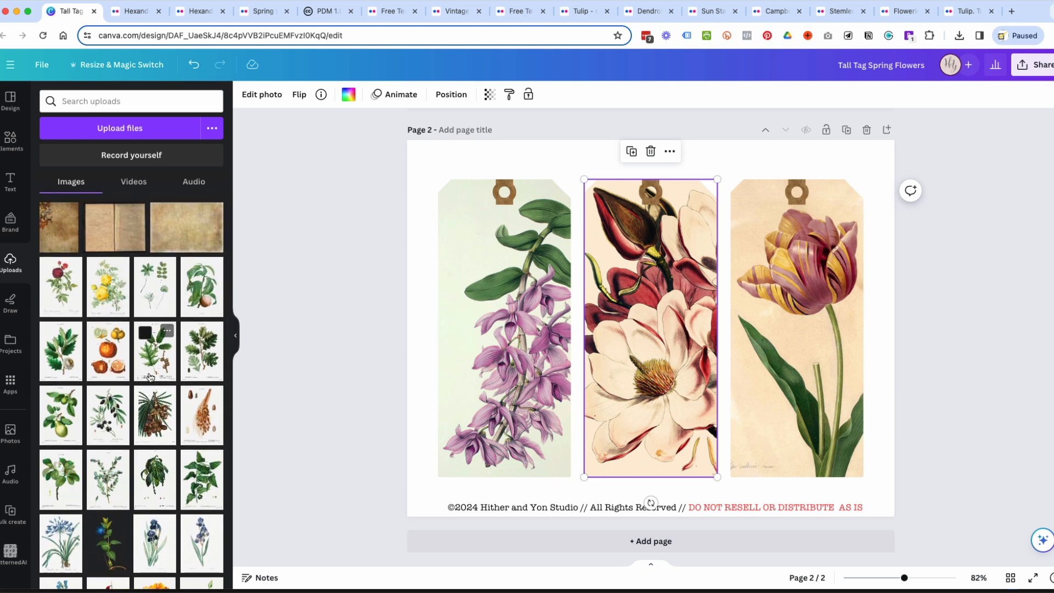
{"action": "scroll", "coordinate": [192, 330], "scroll_direction": "down", "scroll_amount": 2}
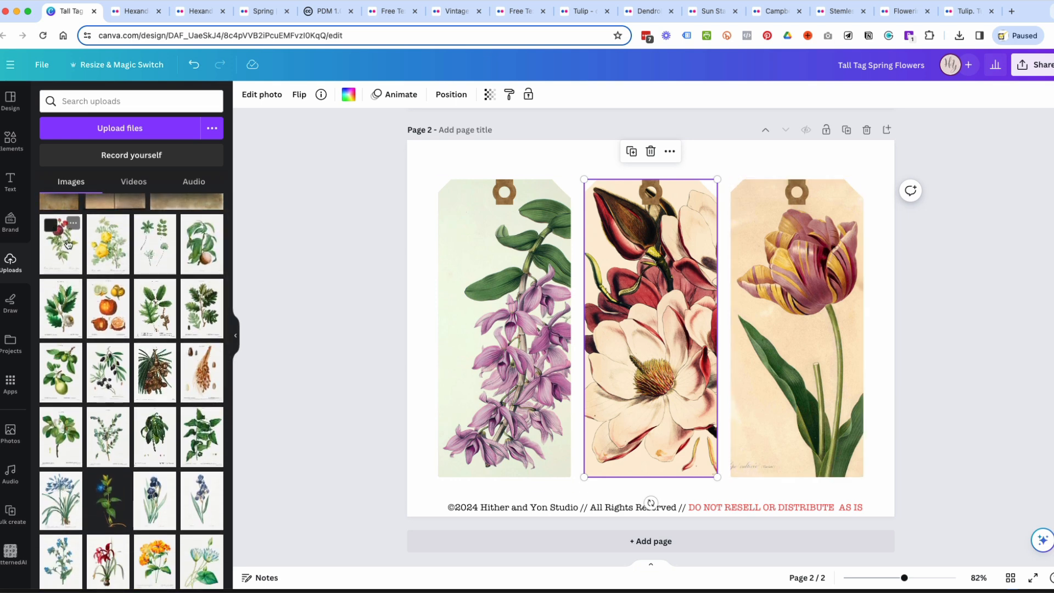
{"action": "left_click_drag", "start_coordinate": [61, 247], "coordinate": [799, 291]}
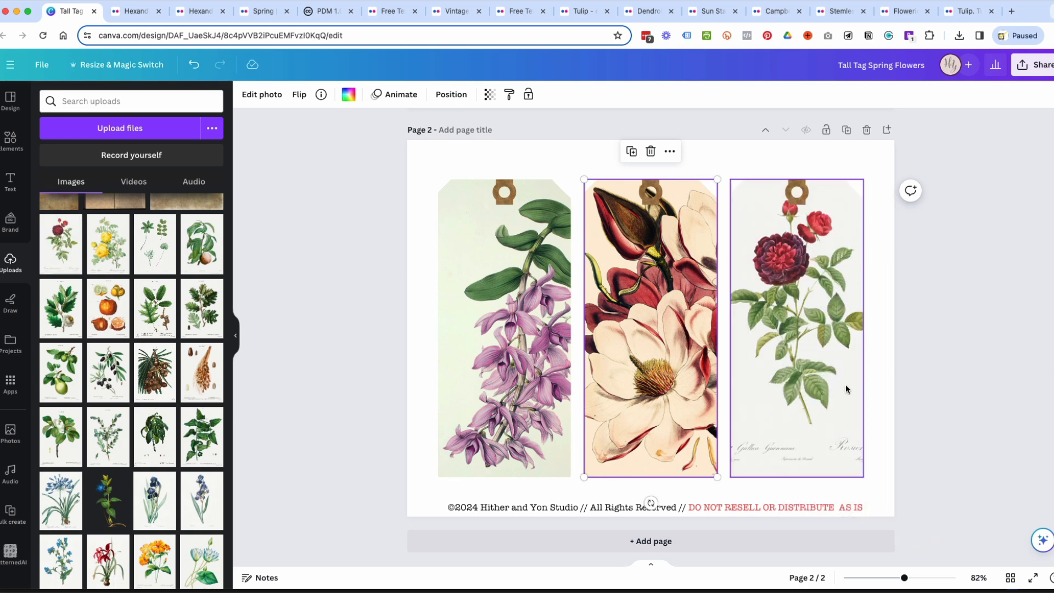
Cover the whole page with the tan vintage paper texture, about 11.25 by 8.75 in, and send it behind the tags.
{"action": "scroll", "coordinate": [189, 287], "scroll_direction": "up", "scroll_amount": 2}
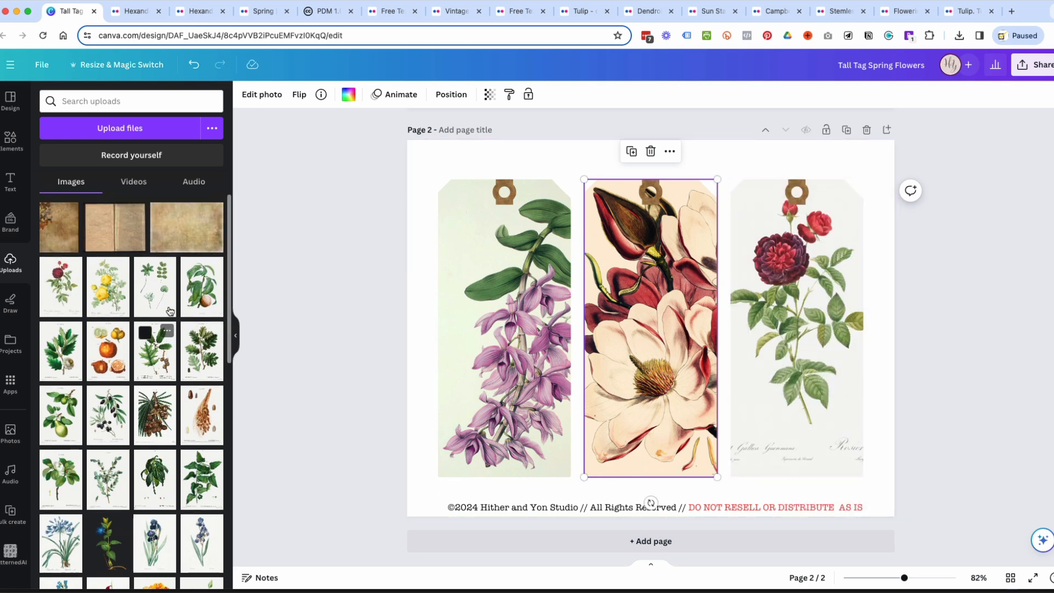
{"action": "left_click_drag", "start_coordinate": [187, 227], "coordinate": [430, 163]}
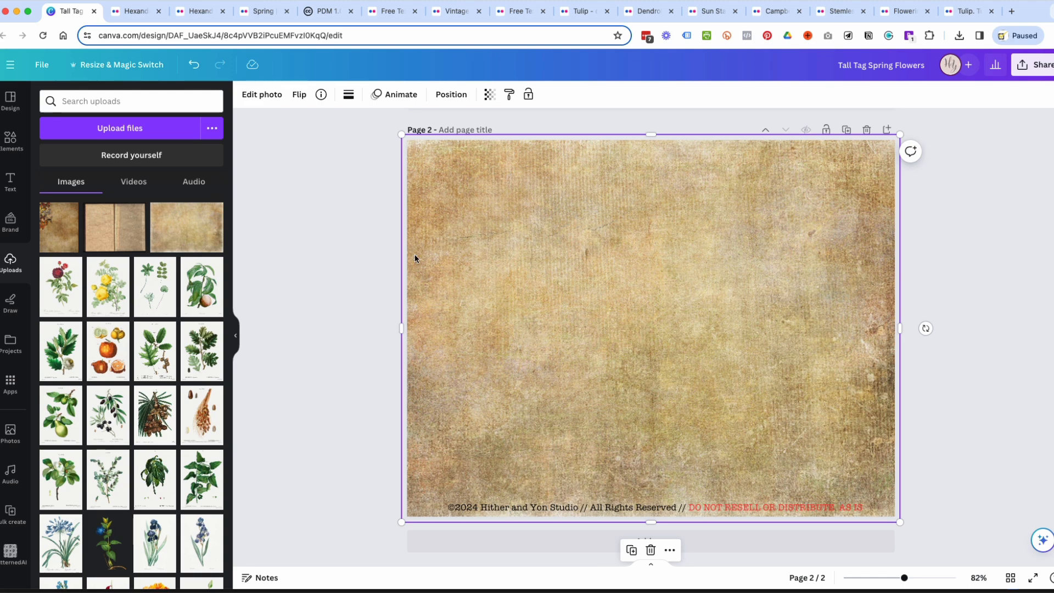
{"action": "left_click", "coordinate": [455, 98]}
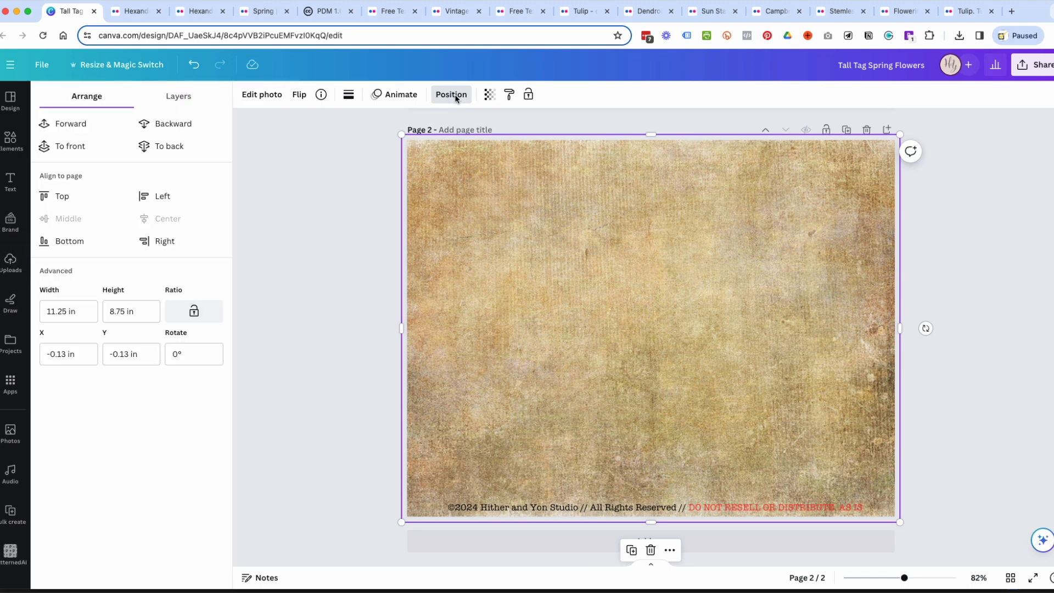
{"action": "left_click", "coordinate": [170, 150]}
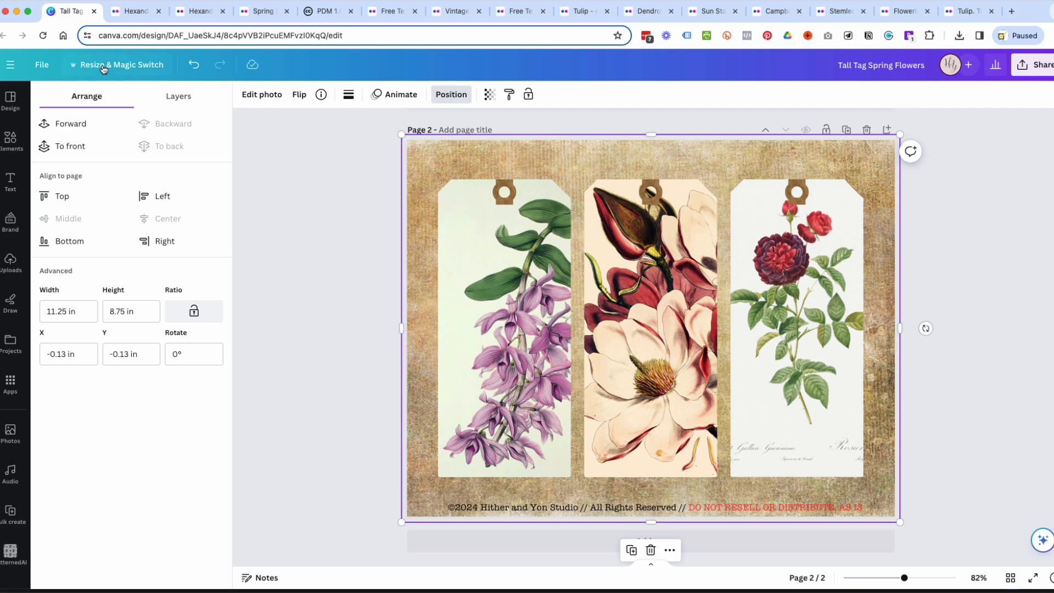
{"action": "left_click", "coordinate": [184, 100]}
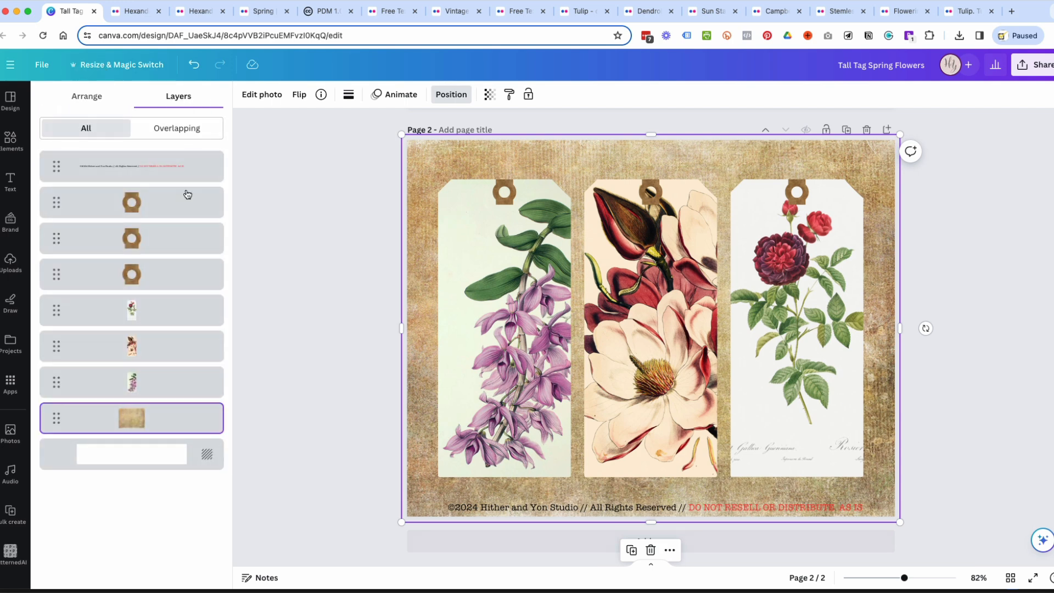
{"action": "mouse_move", "coordinate": [183, 419]}
{"action": "left_mouse_down"}
{"action": "mouse_move", "coordinate": [189, 184]}
{"action": "mouse_move", "coordinate": [177, 333]}
{"action": "mouse_move", "coordinate": [170, 308]}
{"action": "mouse_move", "coordinate": [185, 437]}
{"action": "left_mouse_up"}
Delete the copyright line and move the three tags with their hole reinforcers up close to the page's upper edge.
{"action": "left_click", "coordinate": [804, 505]}
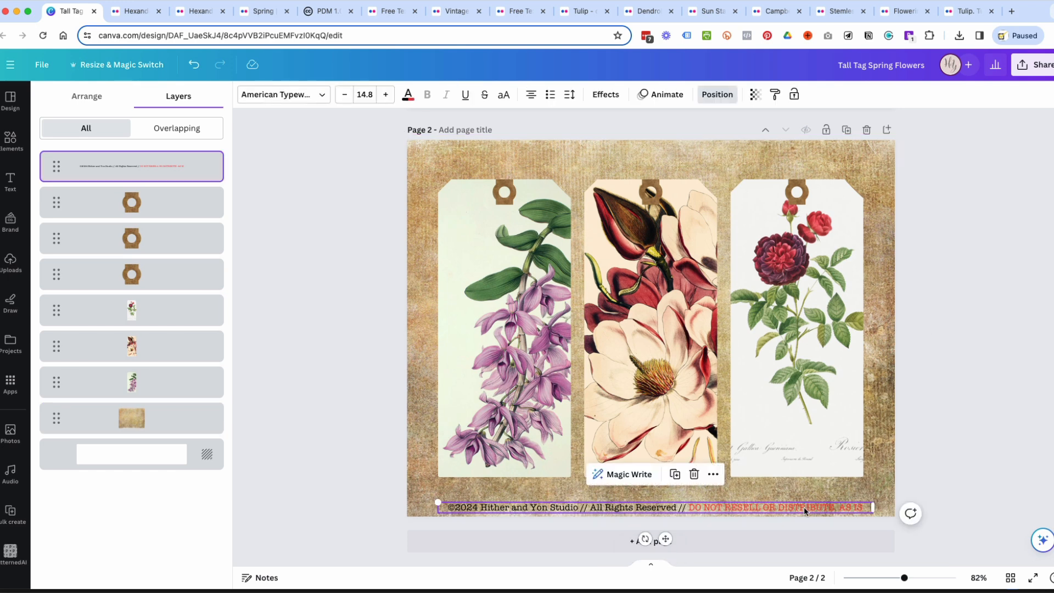
{"action": "key", "text": "Delete"}
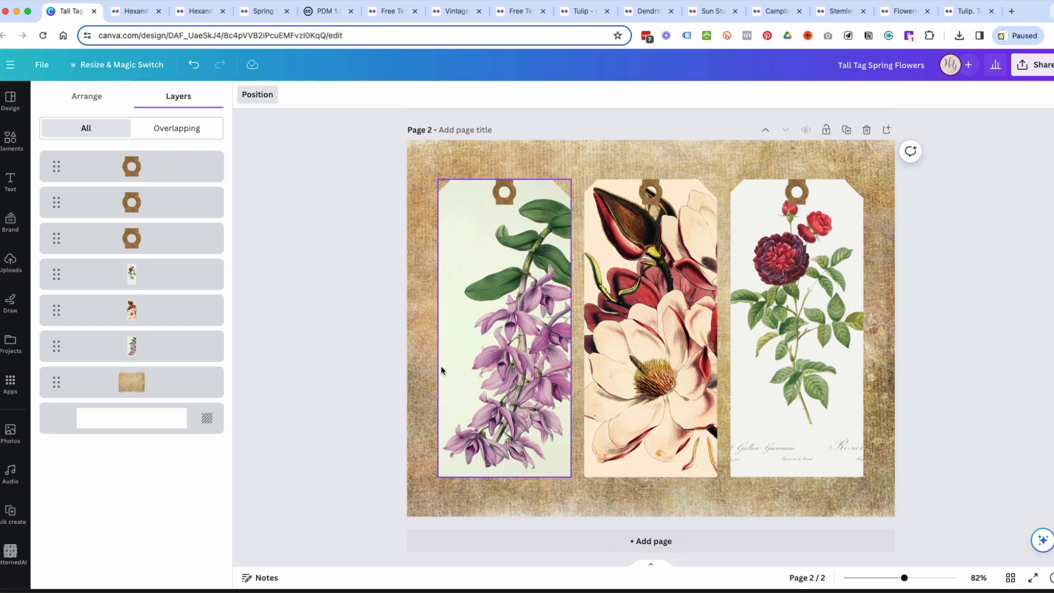
{"action": "left_click_drag", "start_coordinate": [353, 353], "coordinate": [884, 396]}
{"action": "left_click_drag", "start_coordinate": [347, 167], "coordinate": [1033, 331]}
{"action": "left_click_drag", "start_coordinate": [636, 278], "coordinate": [635, 255]}
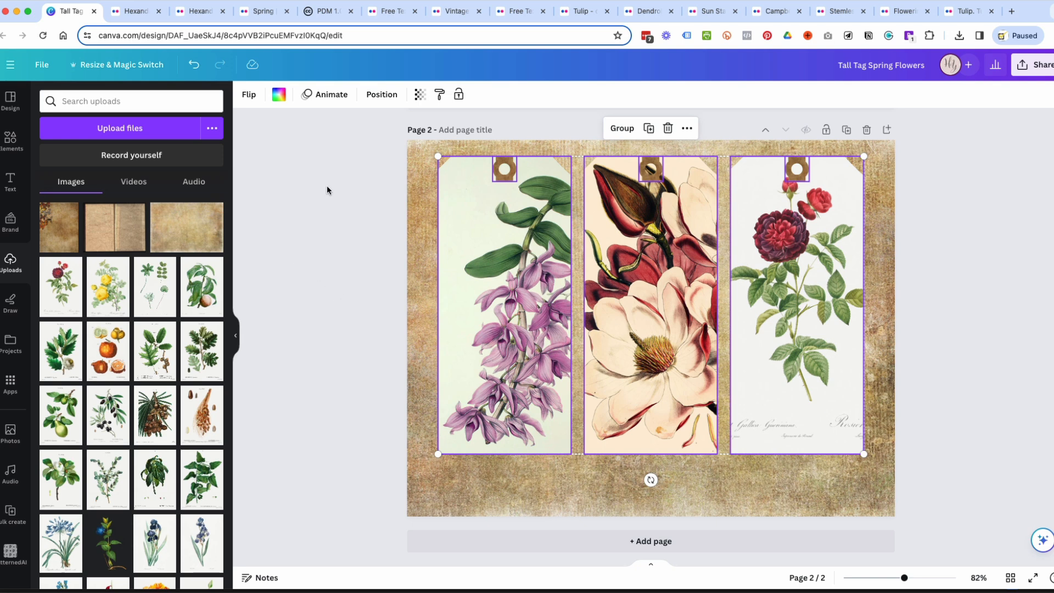
{"action": "left_click_drag", "start_coordinate": [304, 144], "coordinate": [1009, 255]}
{"action": "left_click_drag", "start_coordinate": [660, 312], "coordinate": [660, 301]}
{"action": "left_click", "coordinate": [920, 296]}
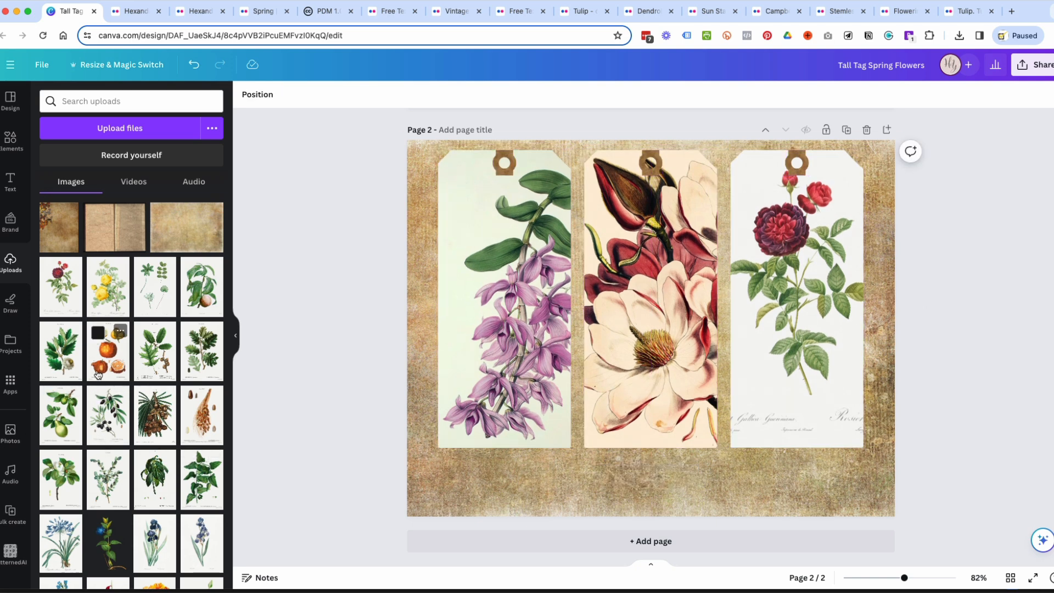
Add the slender pale blue iris illustration, shrink it, rotate it 90° clockwise and place it below the first tag.
{"action": "scroll", "coordinate": [92, 324], "scroll_direction": "down", "scroll_amount": 3}
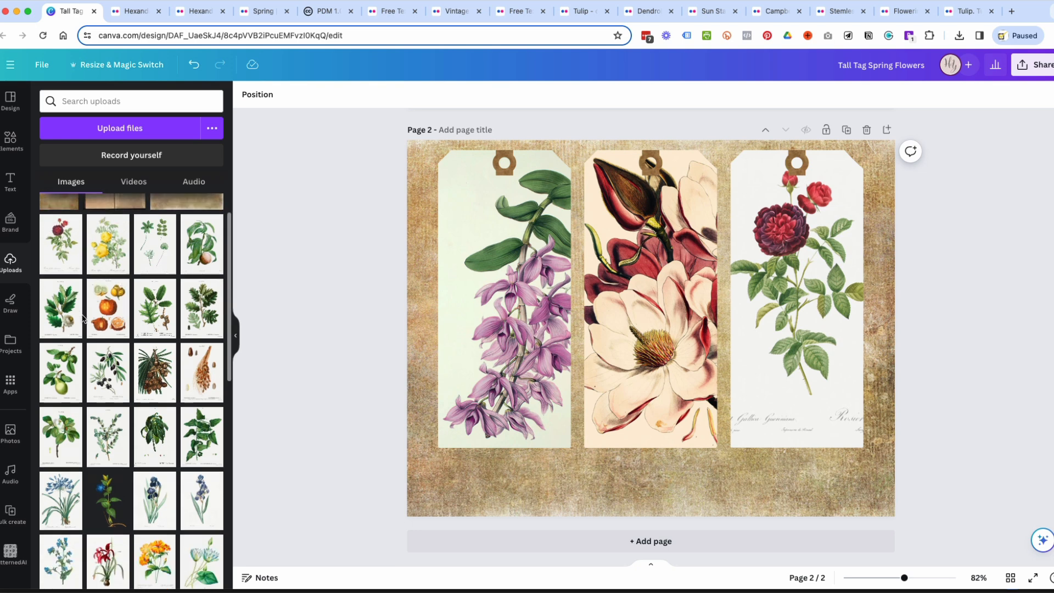
{"action": "left_click", "coordinate": [201, 471]}
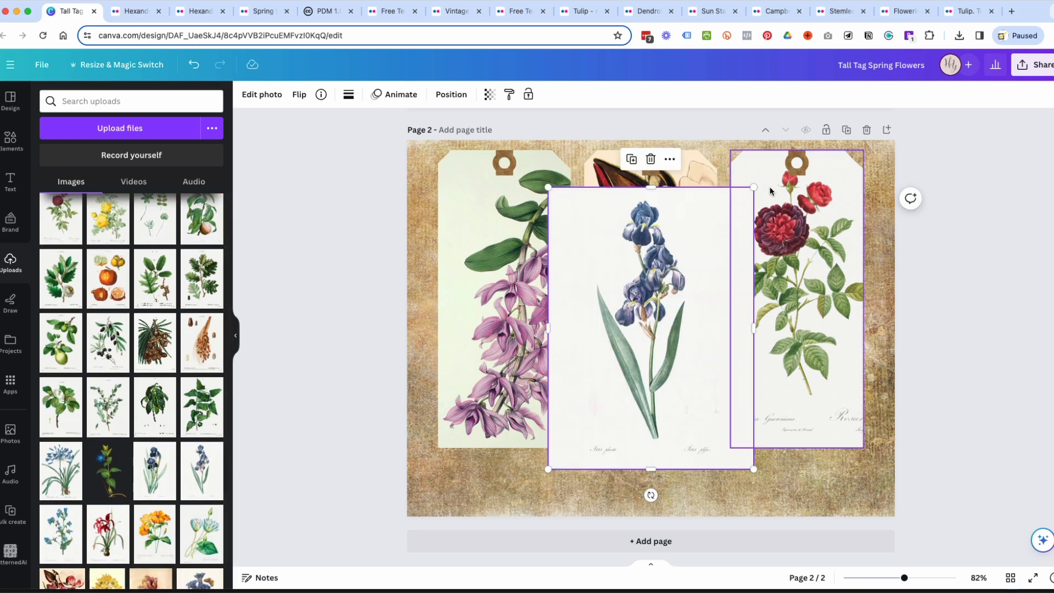
{"action": "left_click_drag", "start_coordinate": [754, 187], "coordinate": [630, 357]}
{"action": "left_click_drag", "start_coordinate": [588, 495], "coordinate": [498, 420]}
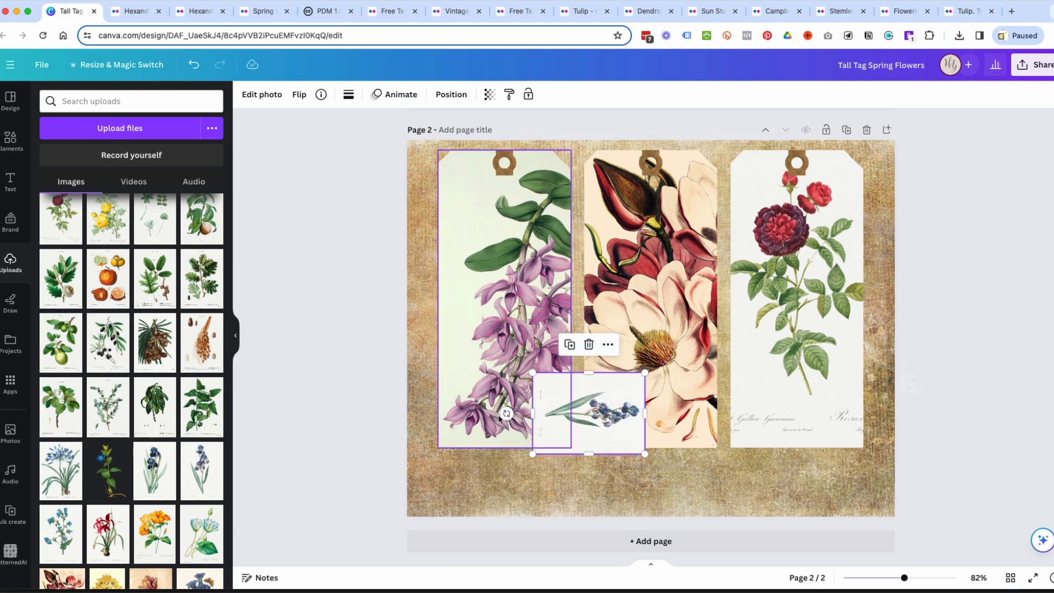
{"action": "left_click_drag", "start_coordinate": [584, 406], "coordinate": [496, 469]}
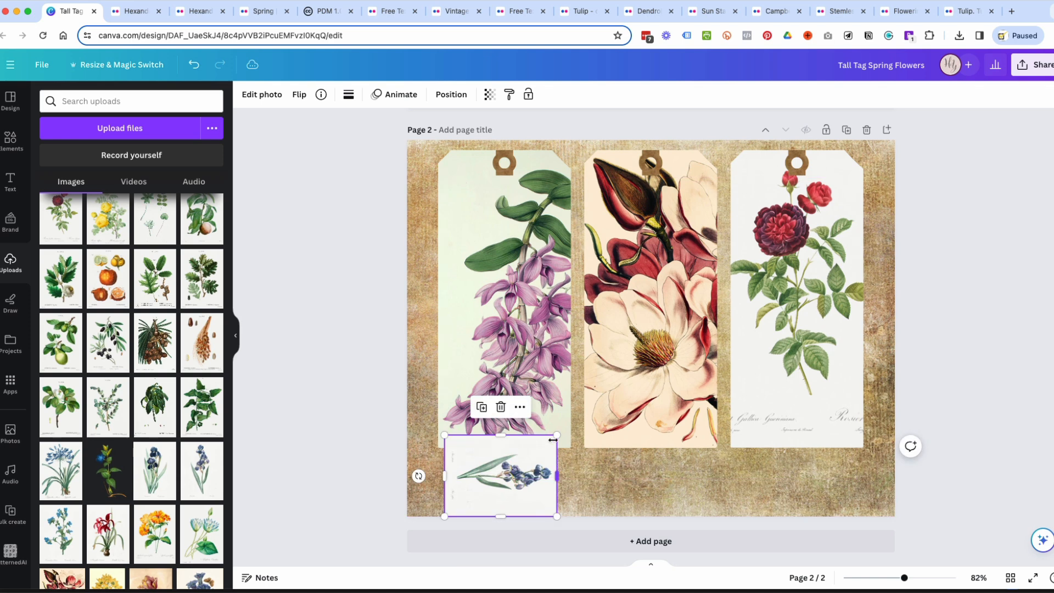
{"action": "left_click_drag", "start_coordinate": [556, 435], "coordinate": [528, 456]}
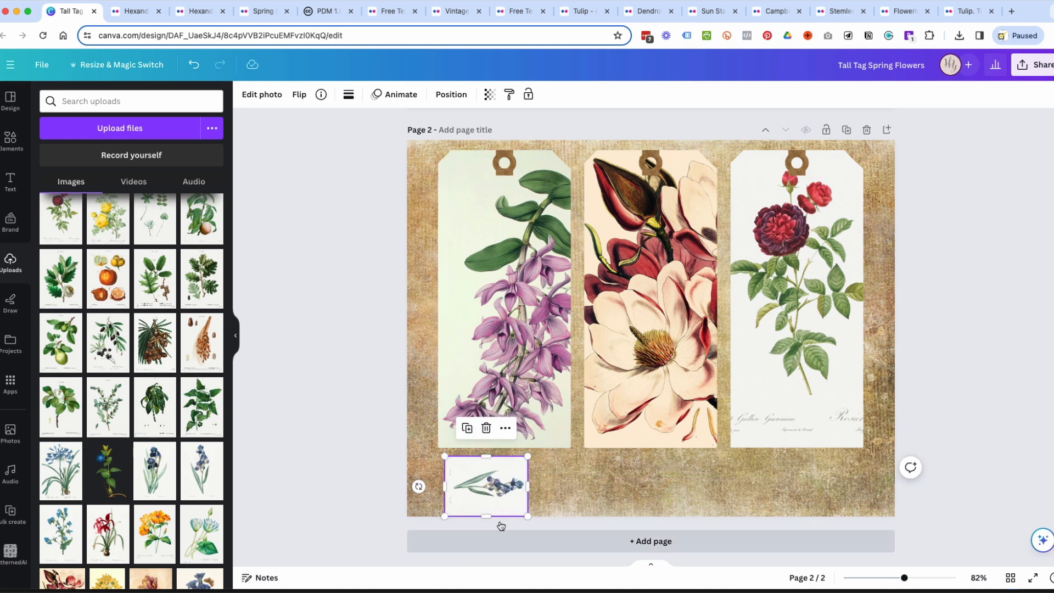
{"action": "mouse_move", "coordinate": [493, 492]}
{"action": "left_mouse_down"}
{"action": "mouse_move", "coordinate": [502, 407]}
{"action": "mouse_move", "coordinate": [478, 490]}
{"action": "mouse_move", "coordinate": [459, 486]}
{"action": "mouse_move", "coordinate": [472, 487]}
{"action": "left_mouse_up"}
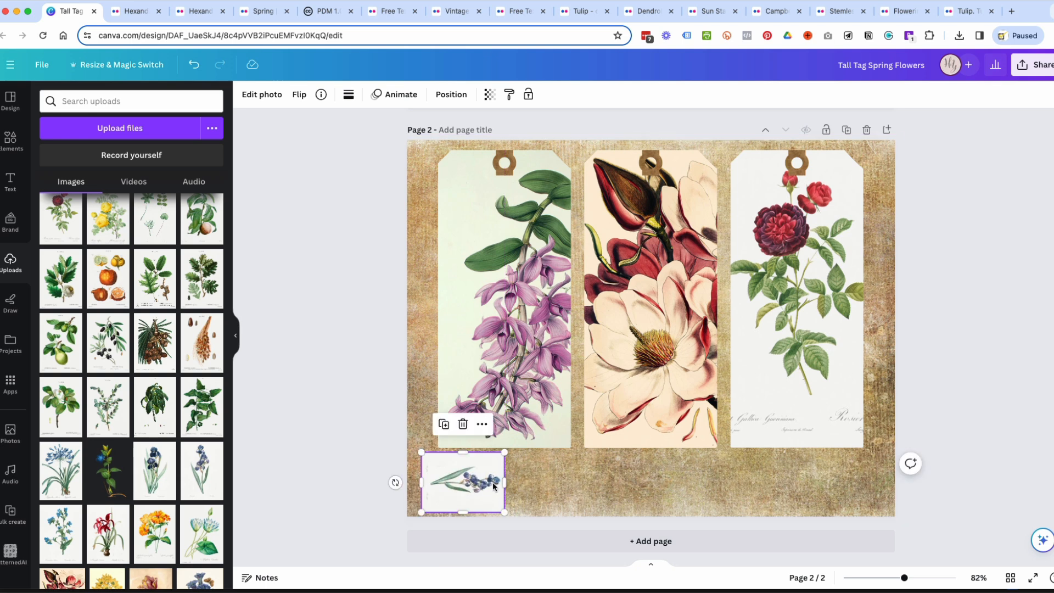
Add the dark blue iris illustration, scale it to match the first small card, rotate it 90° clockwise and place it beside that card.
{"action": "left_click", "coordinate": [155, 476]}
{"action": "left_click_drag", "start_coordinate": [752, 186], "coordinate": [607, 384]}
{"action": "left_click_drag", "start_coordinate": [576, 497], "coordinate": [510, 427]}
{"action": "left_click_drag", "start_coordinate": [576, 429], "coordinate": [557, 482]}
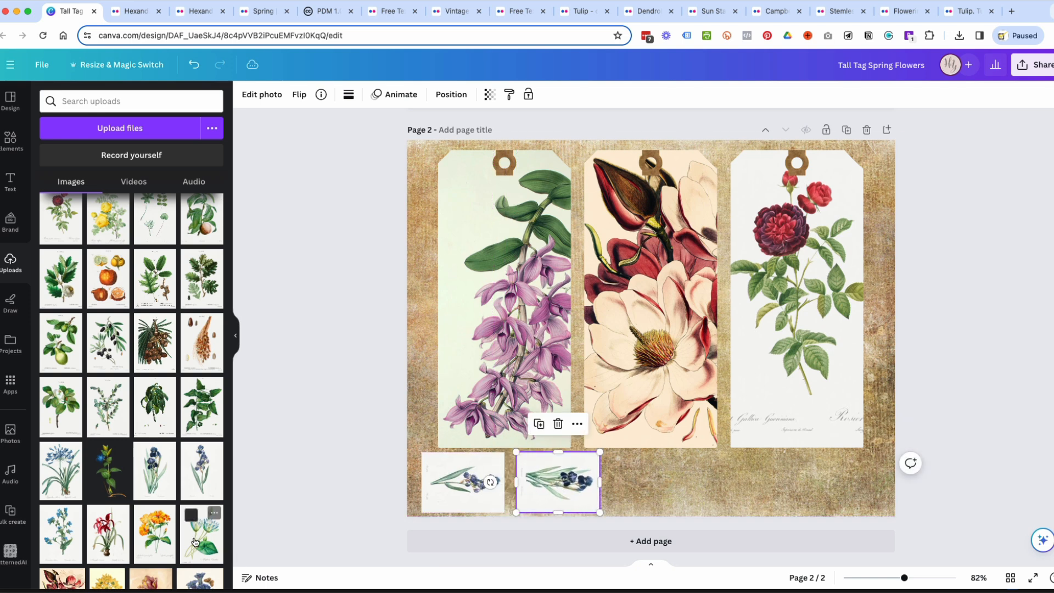
Add the blue agapanthus illustration, rotate it 90° clockwise and fit it as a third small card below the middle tag.
{"action": "left_click", "coordinate": [57, 472]}
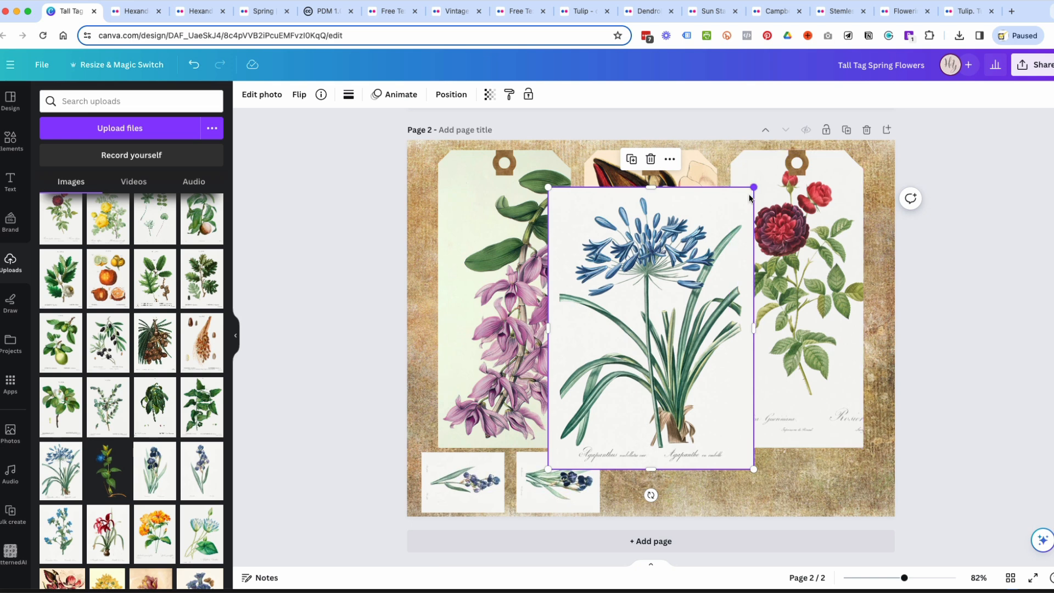
{"action": "left_click_drag", "start_coordinate": [754, 187], "coordinate": [637, 392]}
{"action": "left_click_drag", "start_coordinate": [582, 487], "coordinate": [521, 424]}
{"action": "left_click_drag", "start_coordinate": [584, 422], "coordinate": [653, 484]}
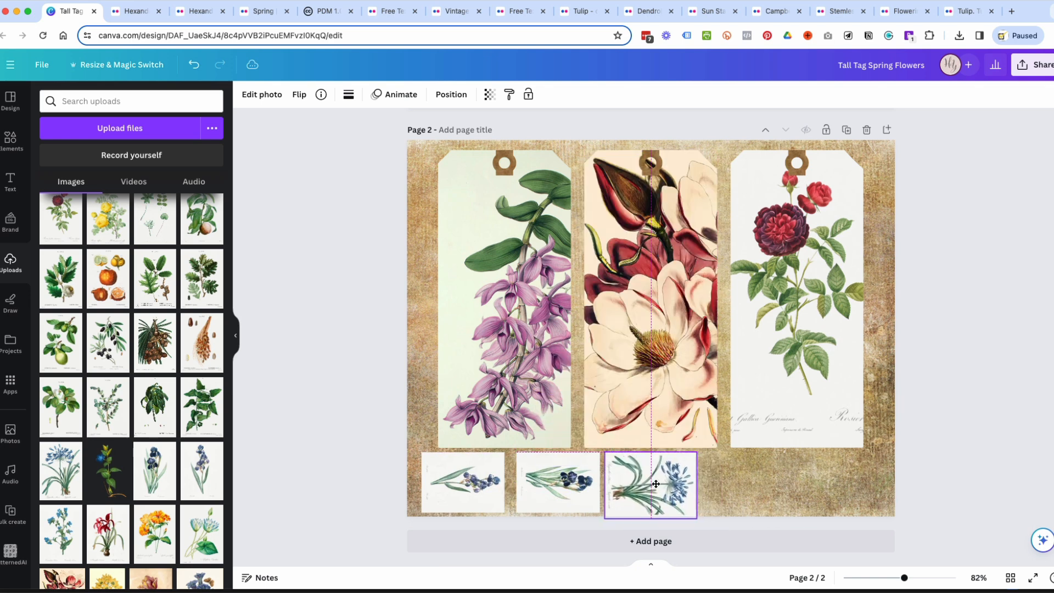
{"action": "left_click_drag", "start_coordinate": [697, 518], "coordinate": [673, 499]}
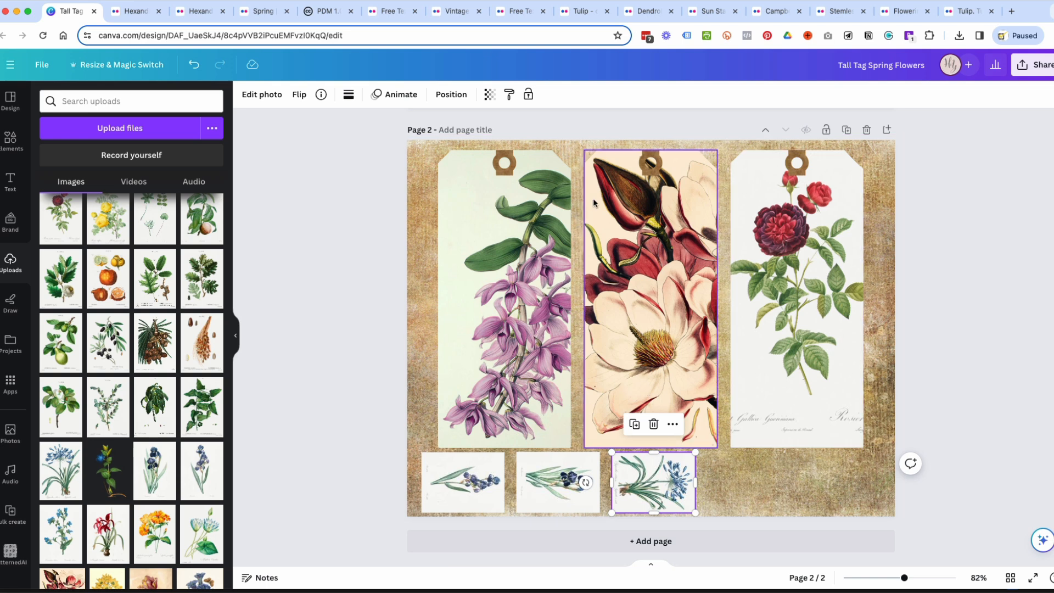
Open the design's download settings and limit the page selection to page 1 only.
{"action": "left_click", "coordinate": [1045, 75]}
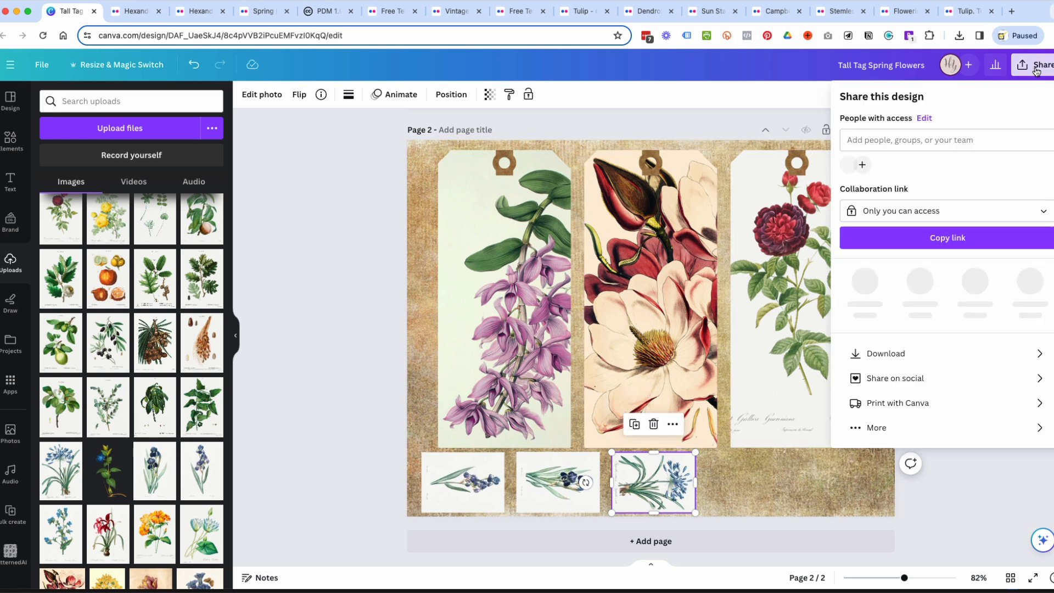
{"action": "left_click", "coordinate": [923, 351]}
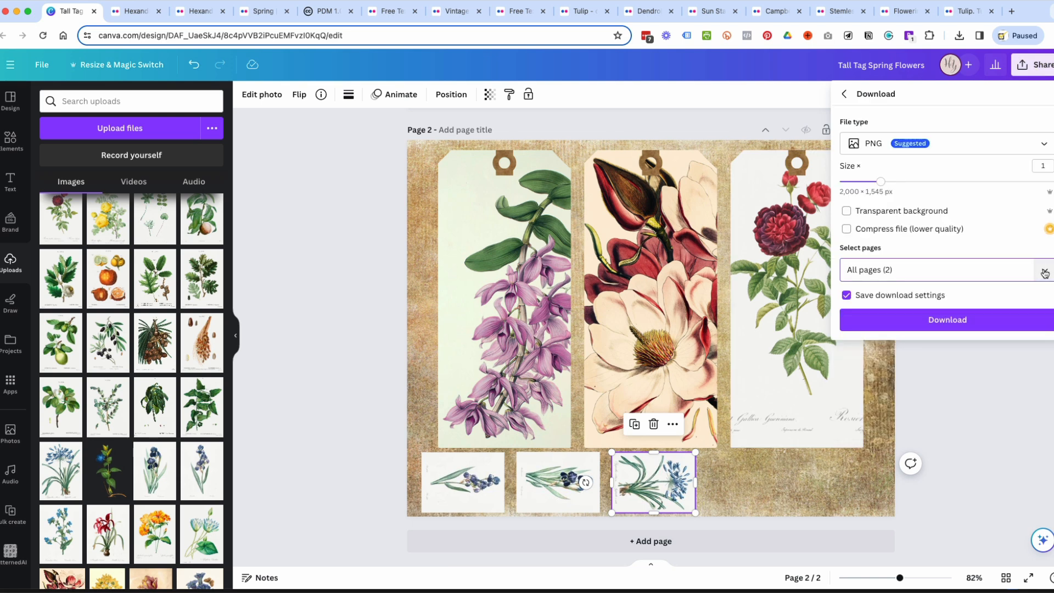
{"action": "left_click", "coordinate": [1043, 272]}
{"action": "left_click", "coordinate": [1015, 407]}
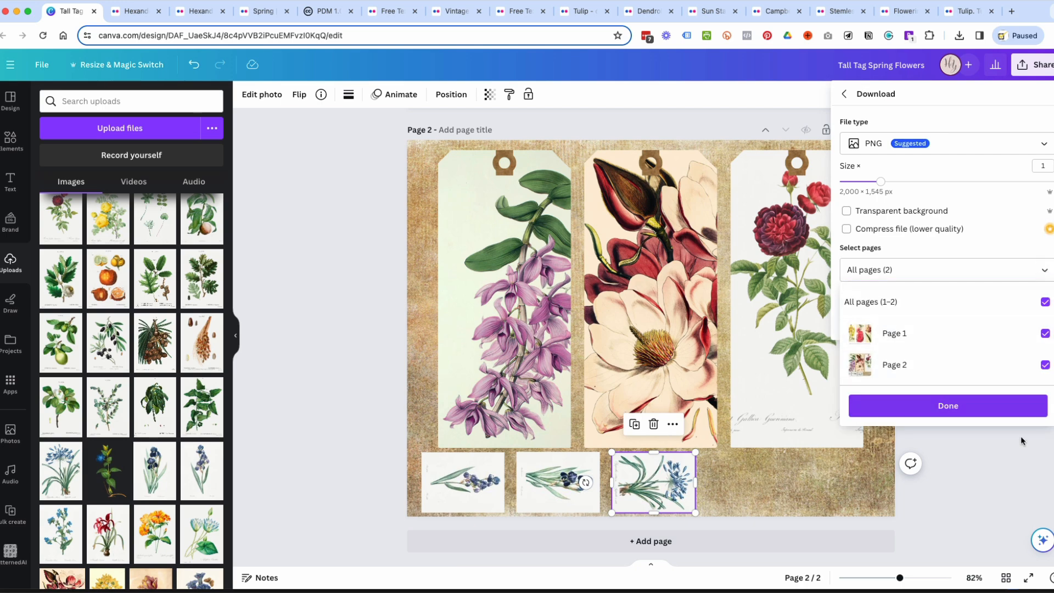
{"action": "scroll", "coordinate": [788, 253], "scroll_direction": "up", "scroll_amount": 5}
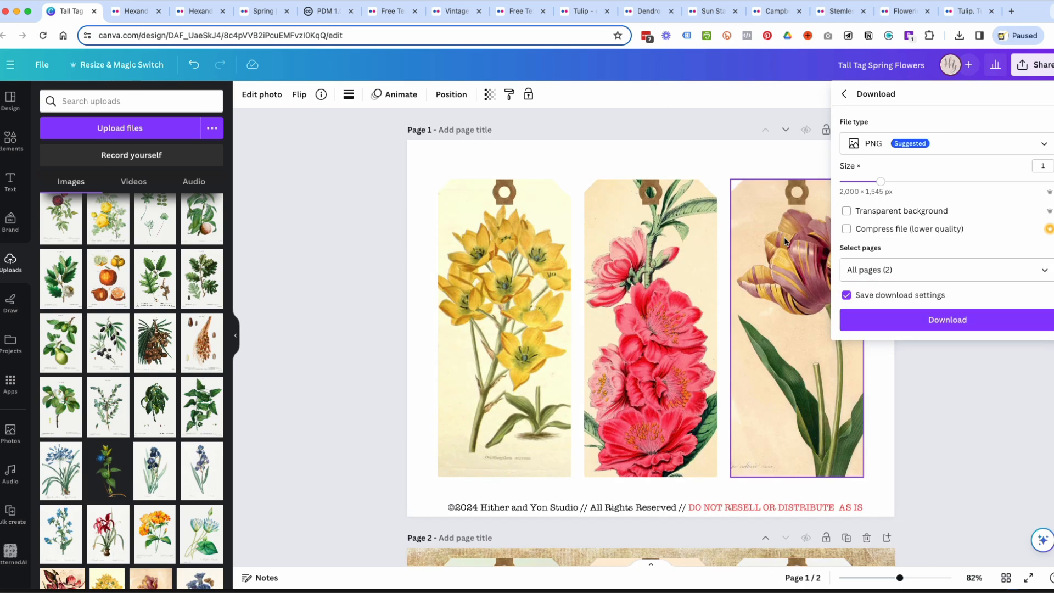
{"action": "scroll", "coordinate": [653, 269], "scroll_direction": "down", "scroll_amount": 5}
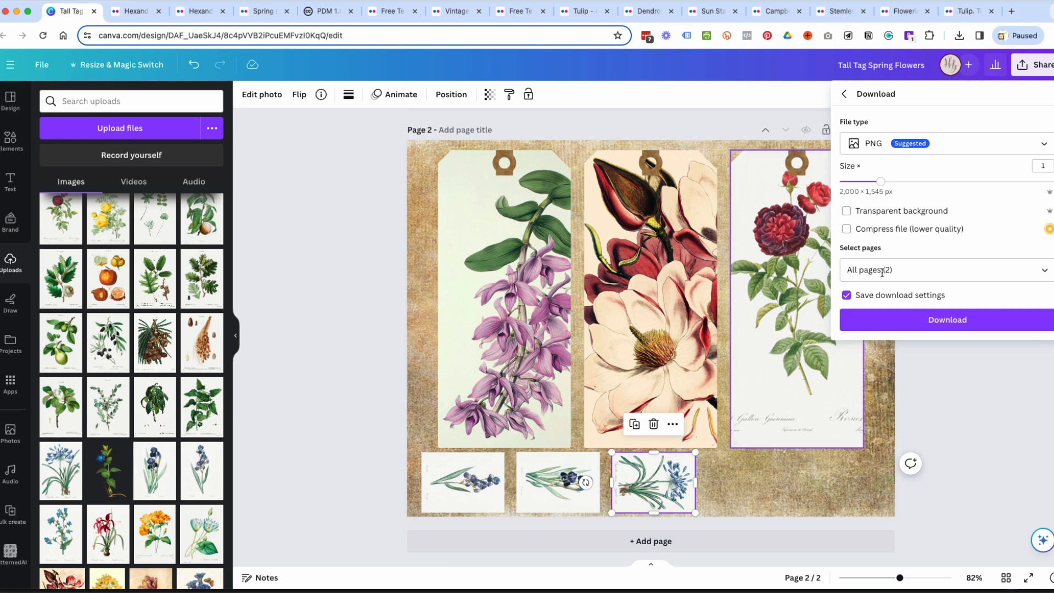
{"action": "left_click", "coordinate": [1039, 276]}
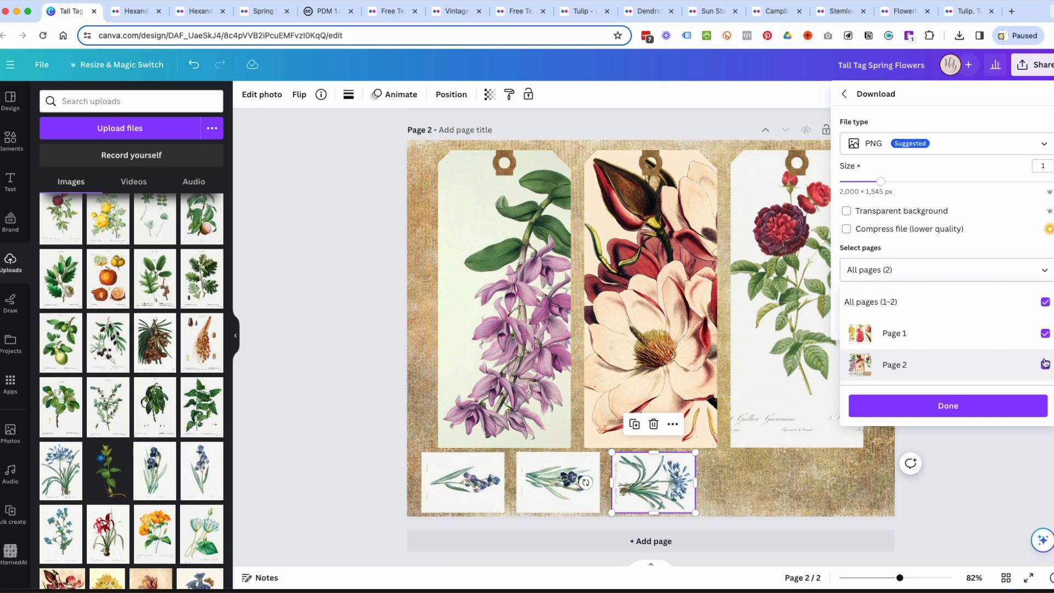
{"action": "left_click", "coordinate": [1044, 302]}
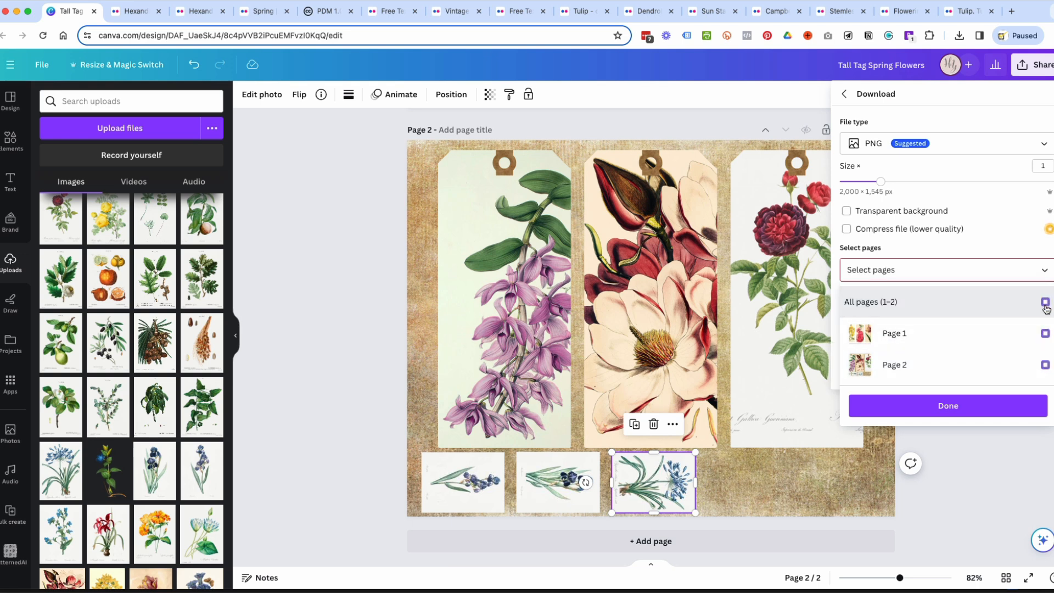
{"action": "left_click", "coordinate": [1044, 333]}
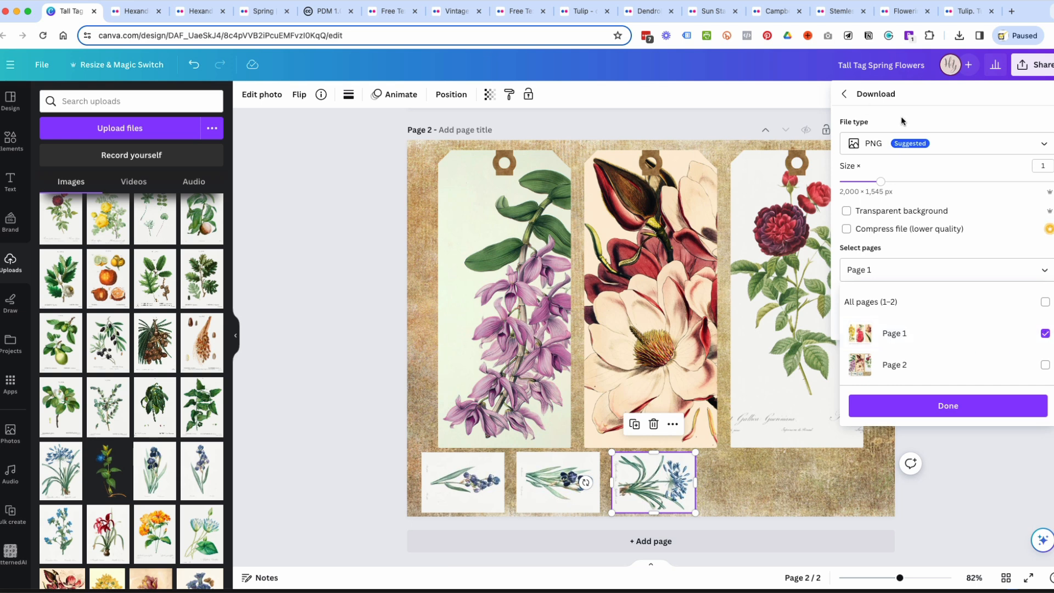
Keep PNG as the download file type, enable the transparent background, and close the download settings without downloading.
{"action": "left_click", "coordinate": [875, 143]}
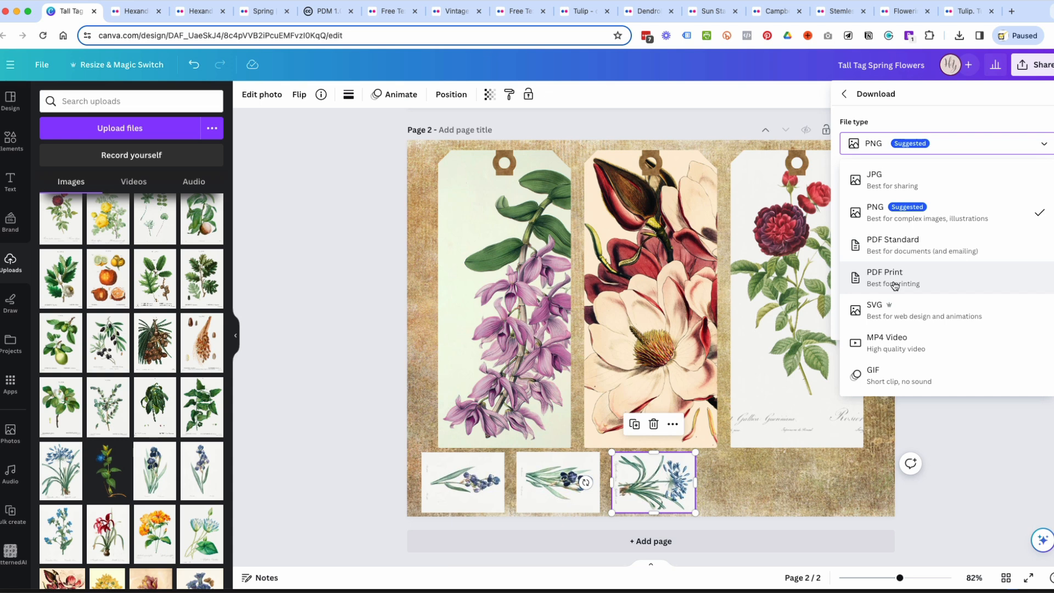
{"action": "left_click", "coordinate": [934, 221]}
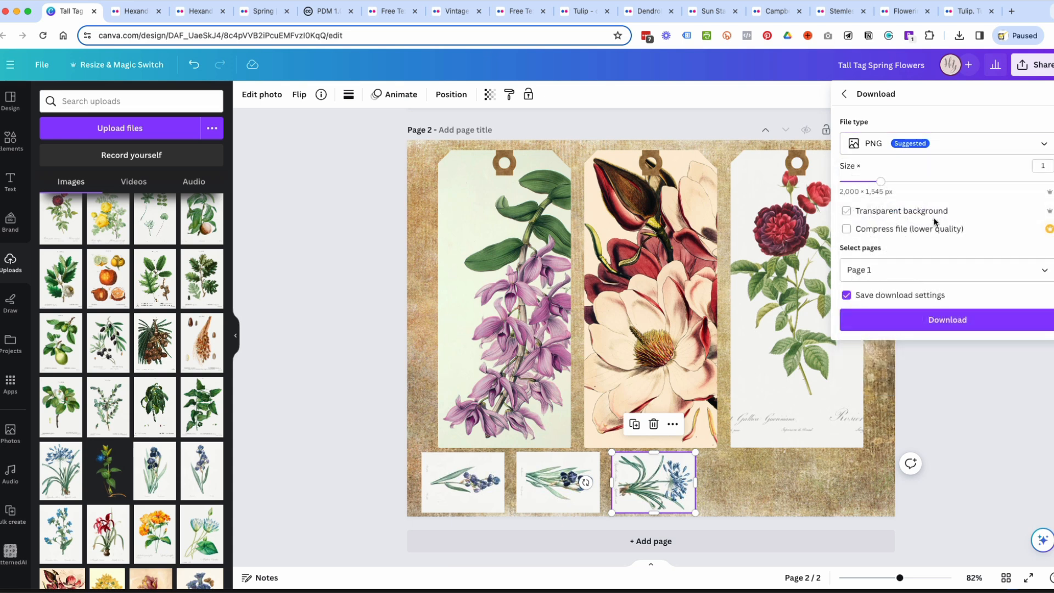
{"action": "left_click", "coordinate": [846, 212]}
{"action": "left_click", "coordinate": [931, 146]}
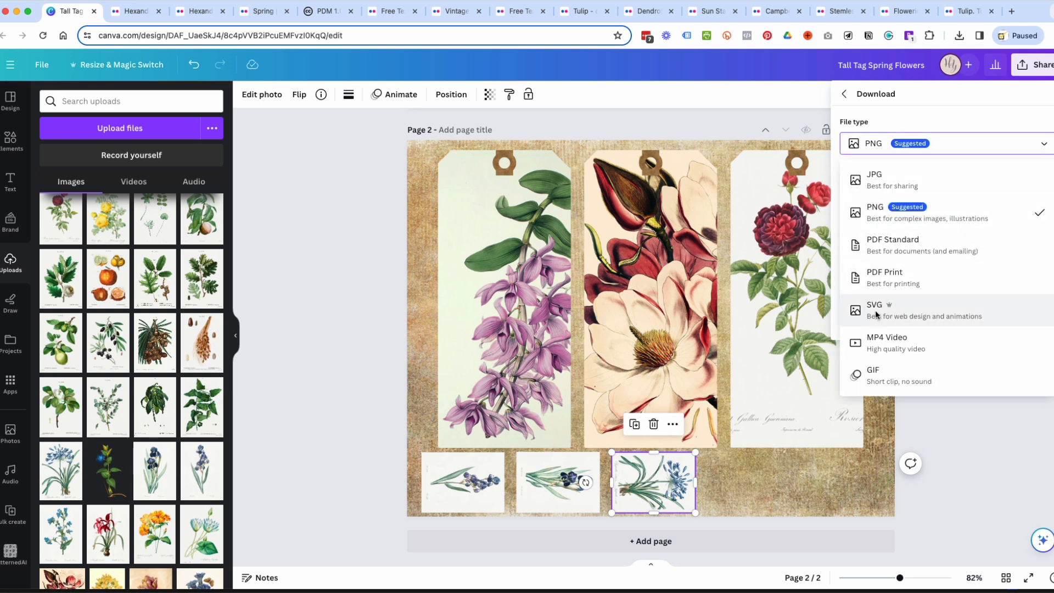
{"action": "left_click", "coordinate": [965, 209]}
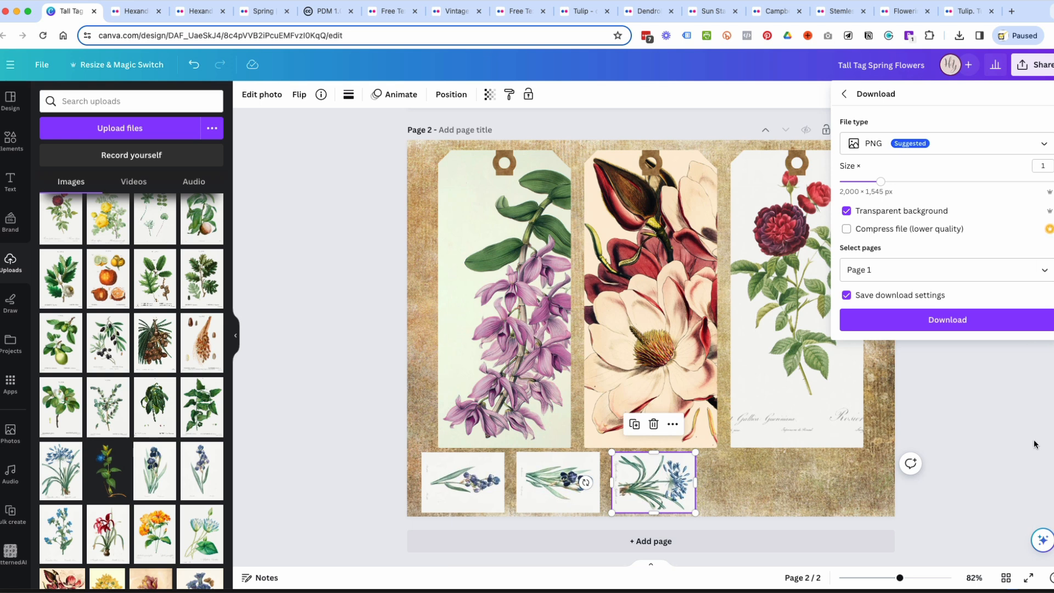
{"action": "left_click", "coordinate": [940, 409]}
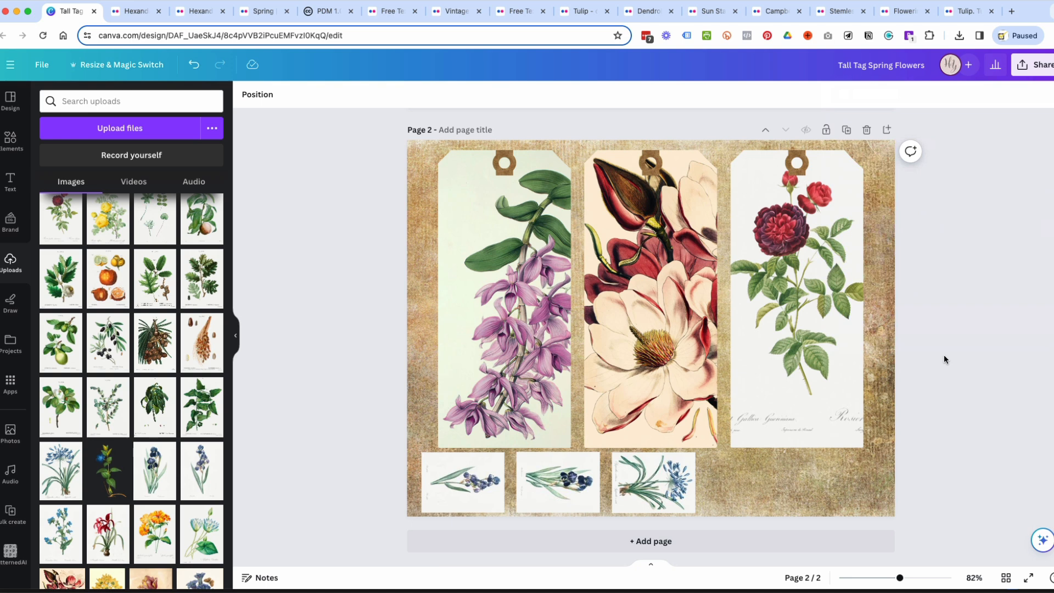